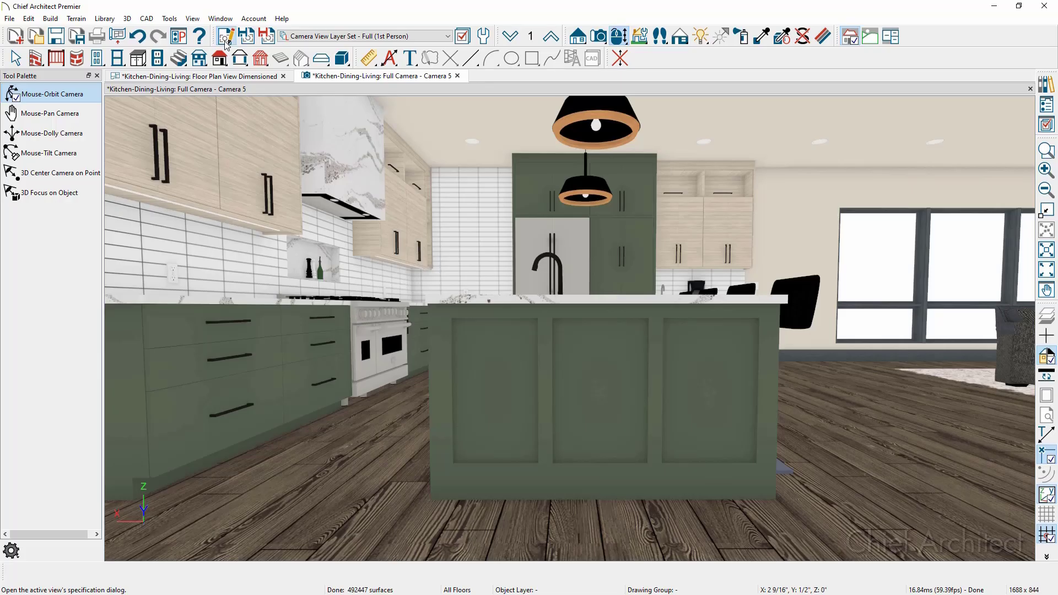
Add a rich text default named "Kitchen and Bath Rich Text Defaults, 3D" for the camera view, with a 1.75" character height.
left_click(225, 38)
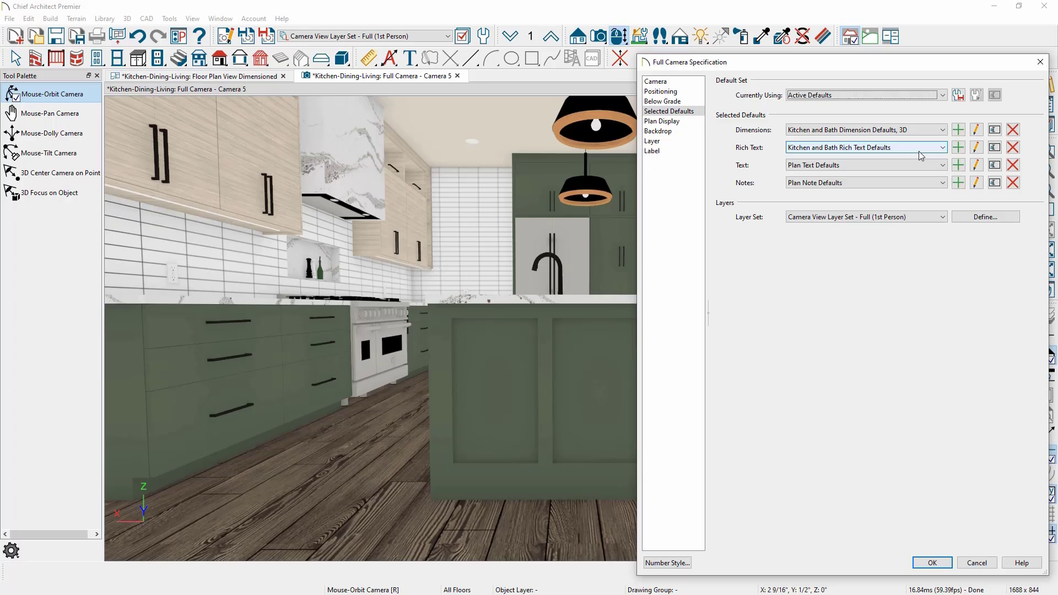
left_click(958, 148)
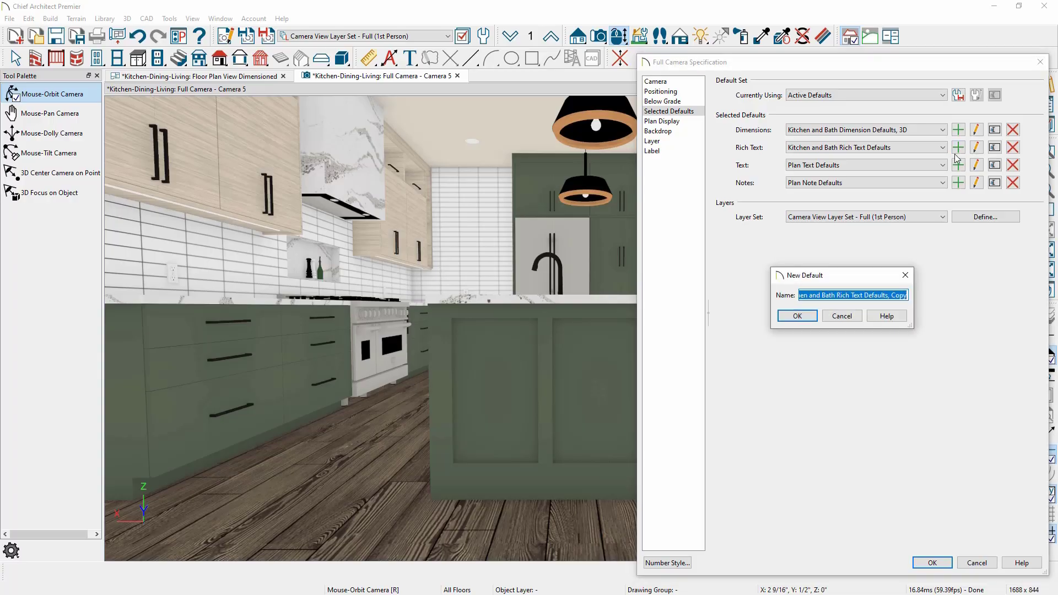
double_click(897, 295)
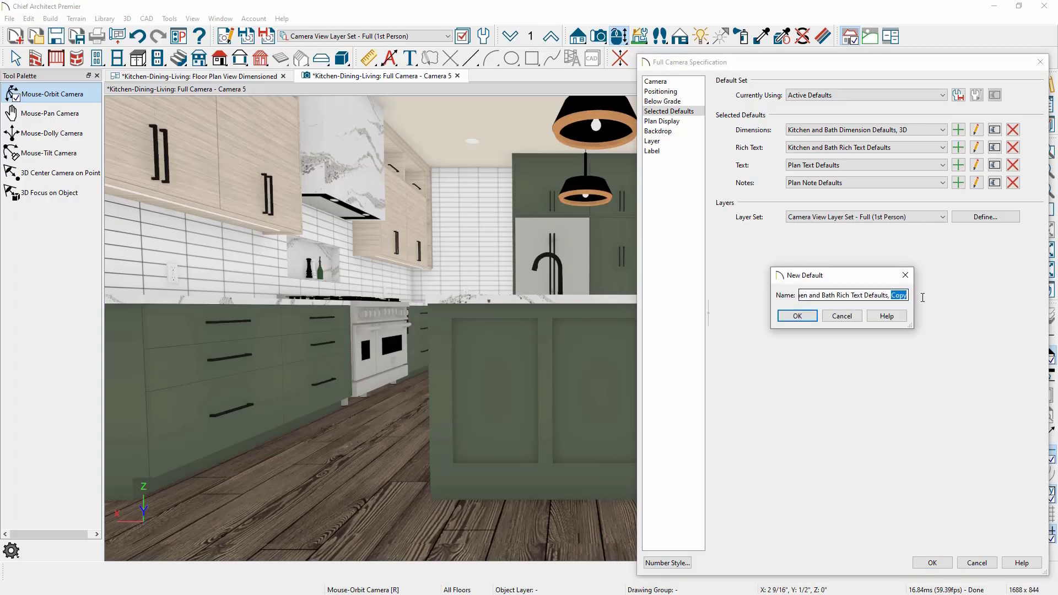
type("3D")
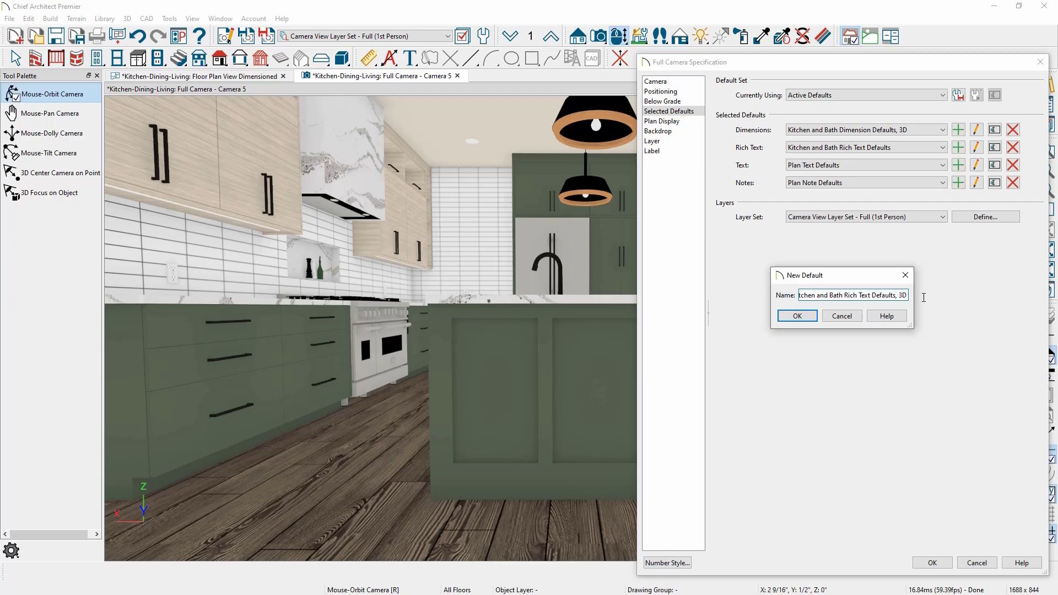
left_click(798, 316)
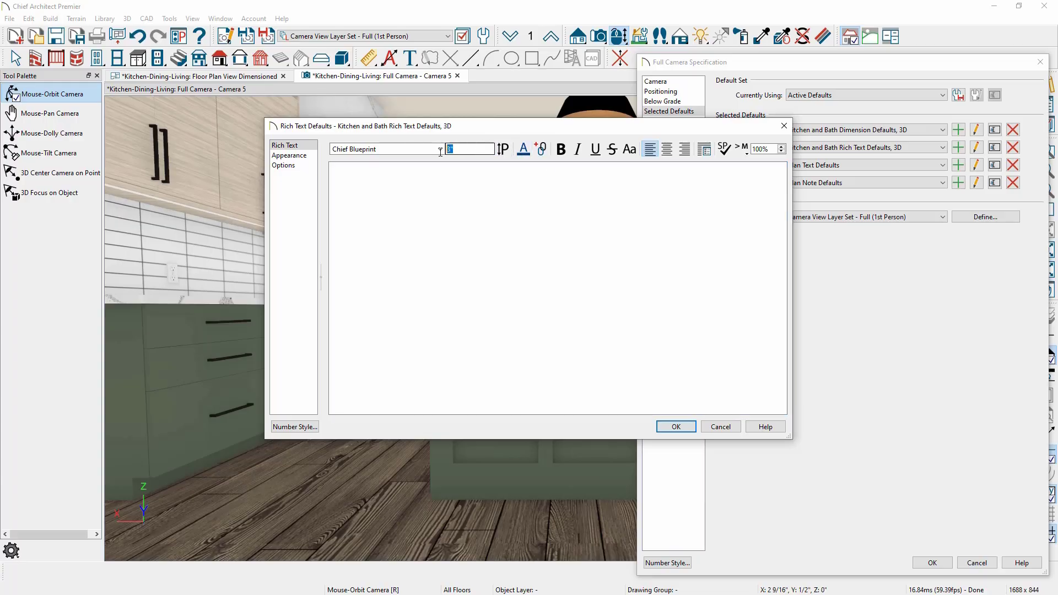
left_click_drag(453, 149, 426, 155)
type("1.75")
Turn on the border and the fill in the appearance settings of the new 3D rich text defaults.
left_click(307, 156)
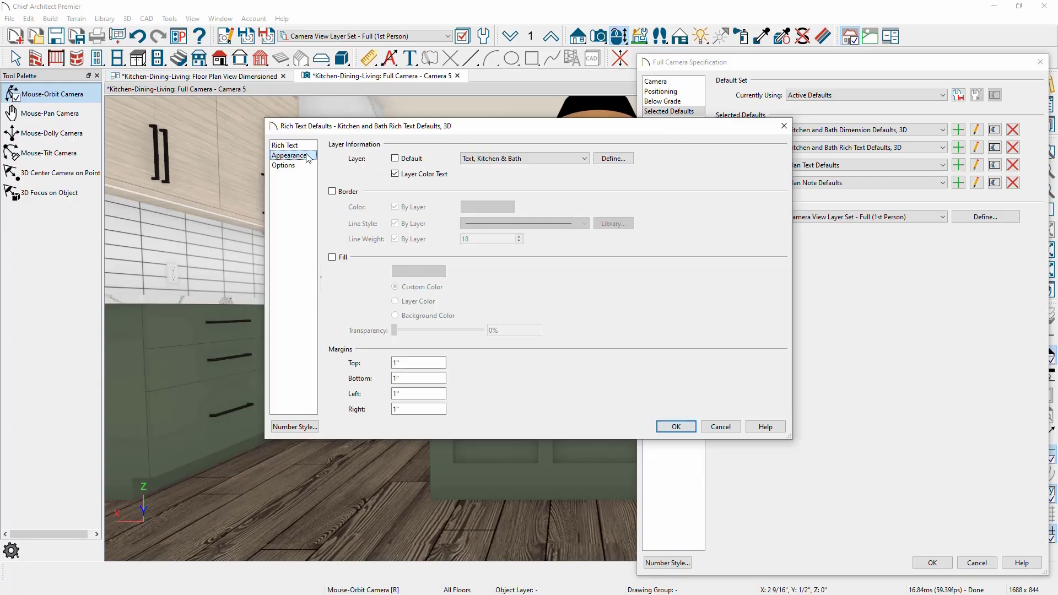
left_click_drag(1057, 61, 774, 100)
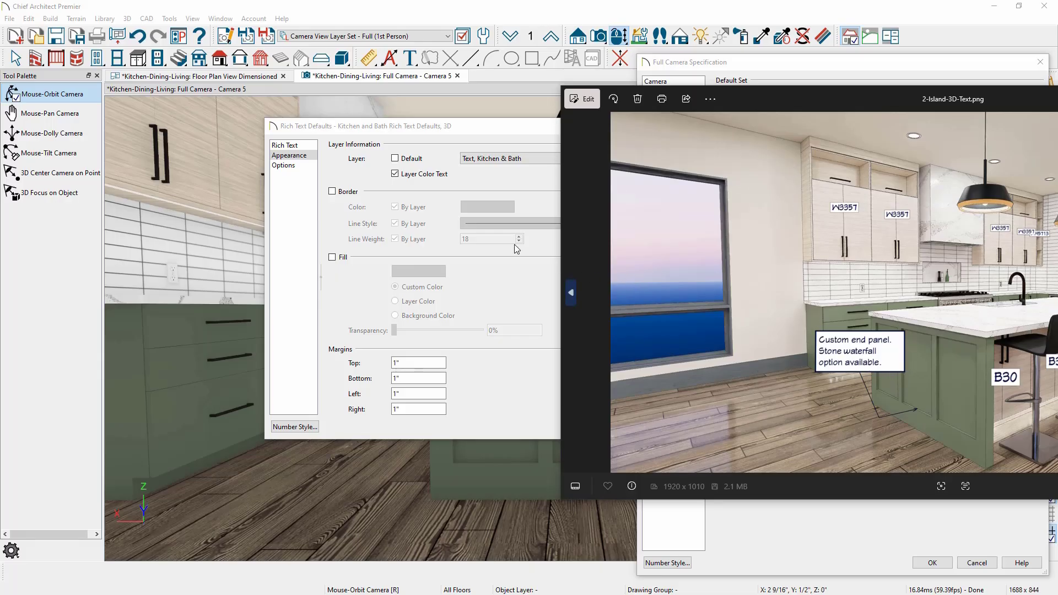
left_click(392, 196)
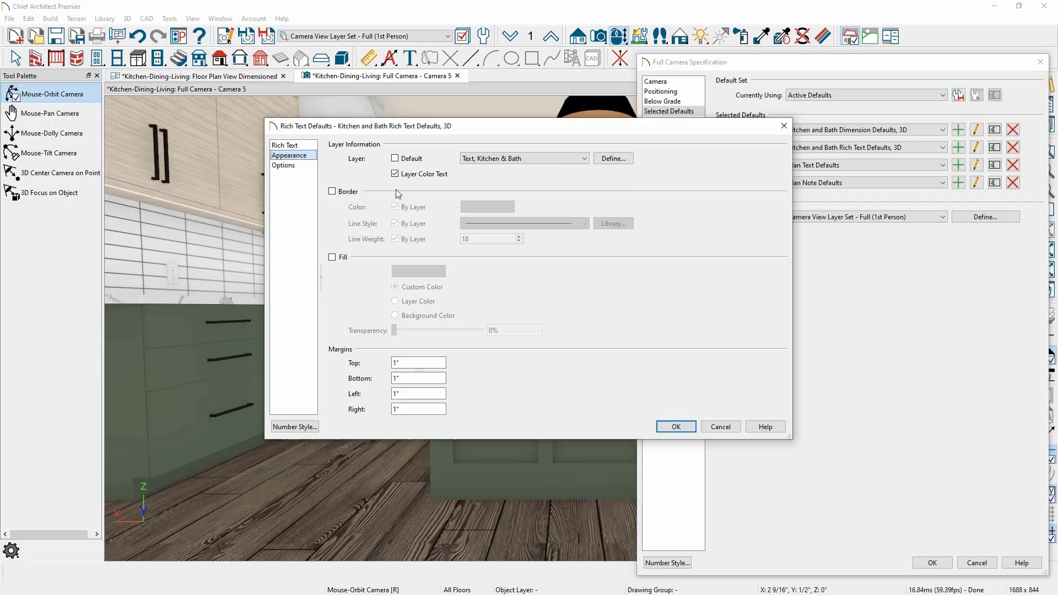
left_click(343, 193)
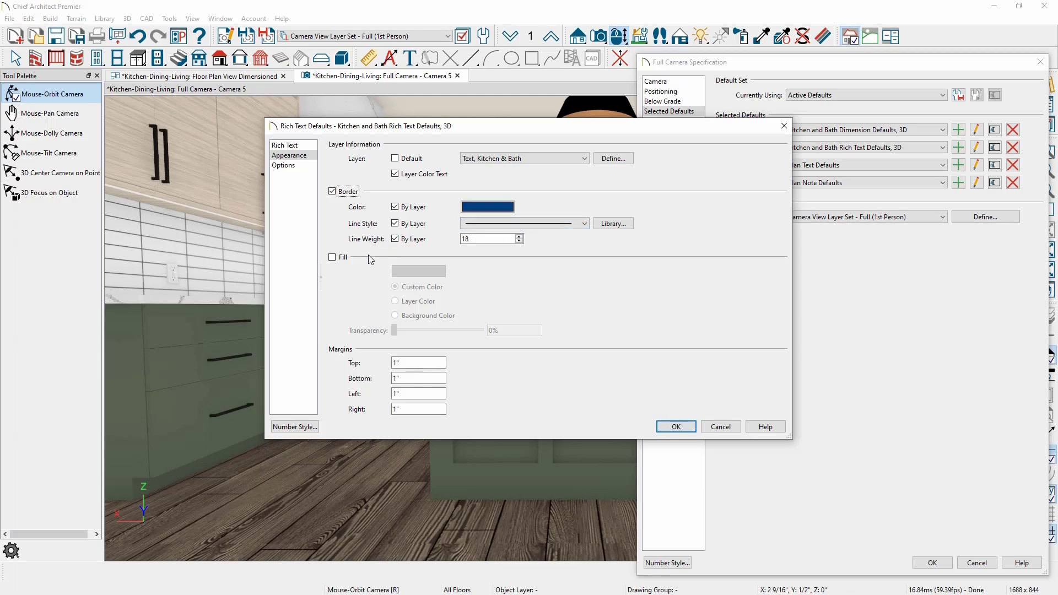
left_click(343, 258)
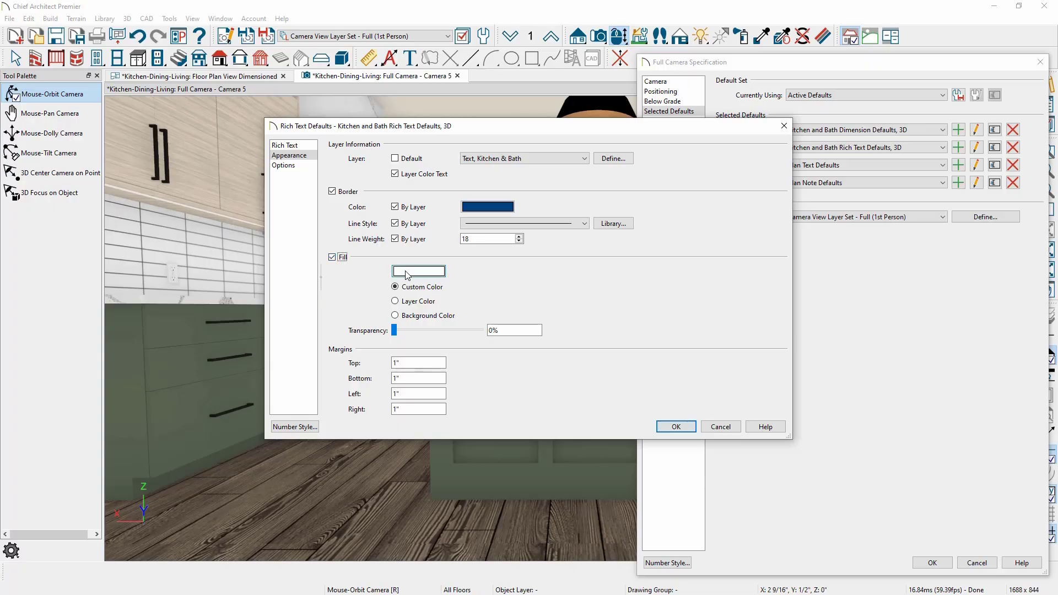
Leave Faces Camera and Ignore Object Clipping enabled in the rich text defaults, and accept the defaults and the camera specification.
left_click(305, 168)
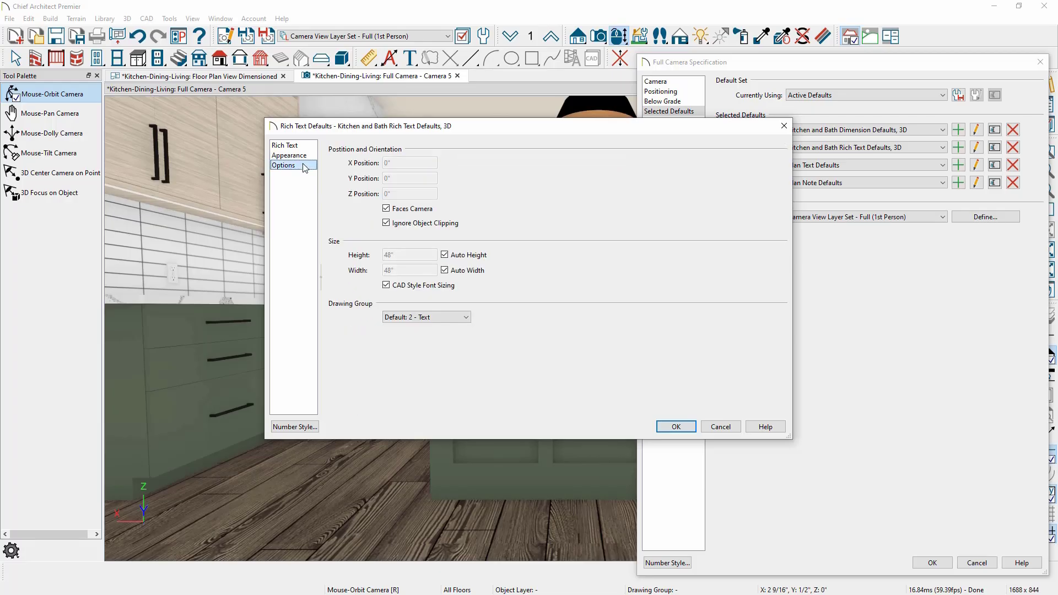
left_click(428, 212)
left_click(427, 211)
left_click(424, 226)
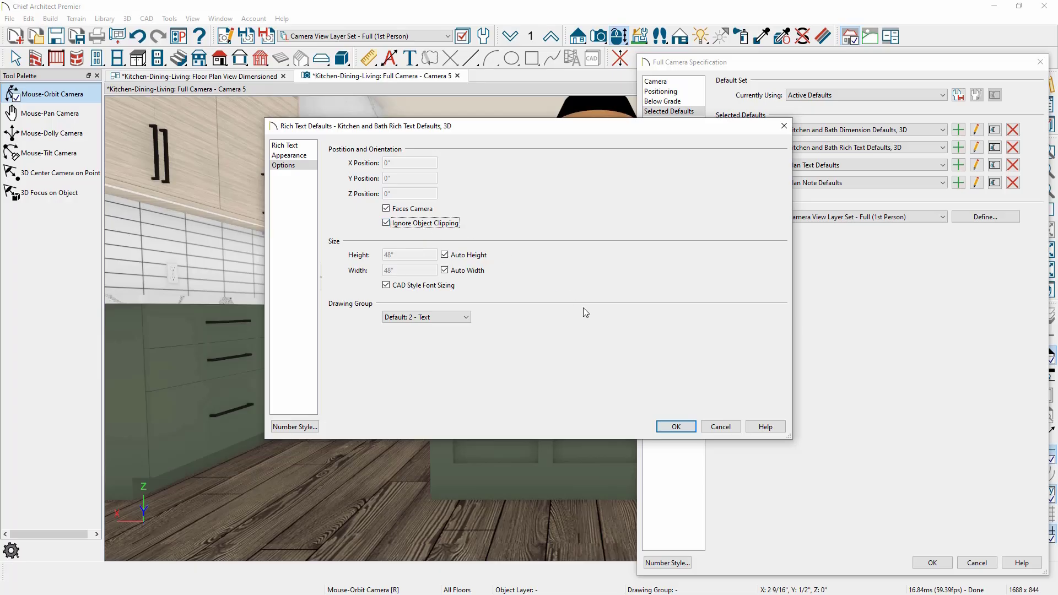
left_click(670, 426)
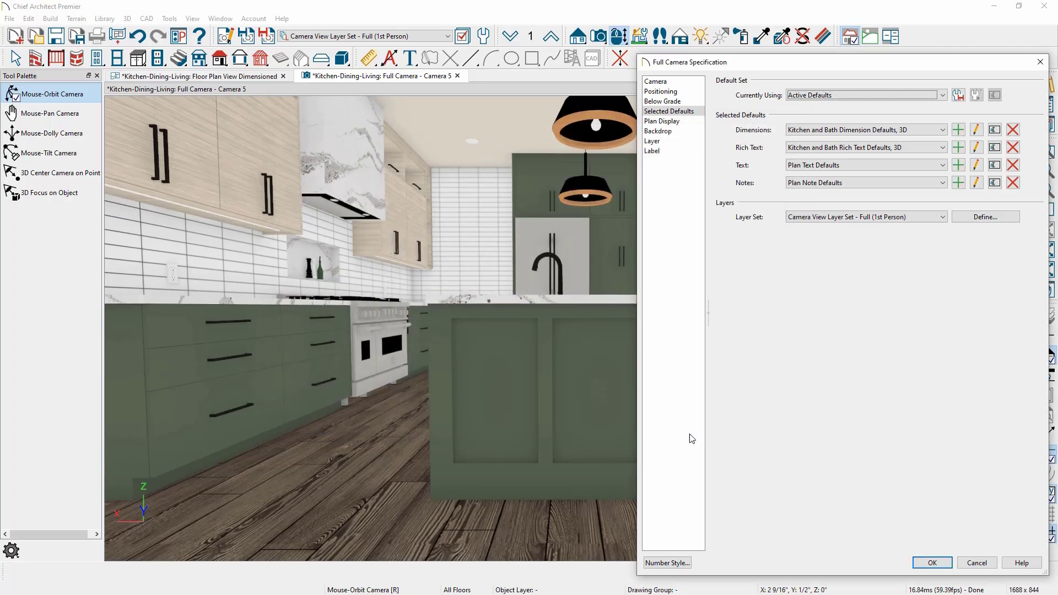
left_click(932, 562)
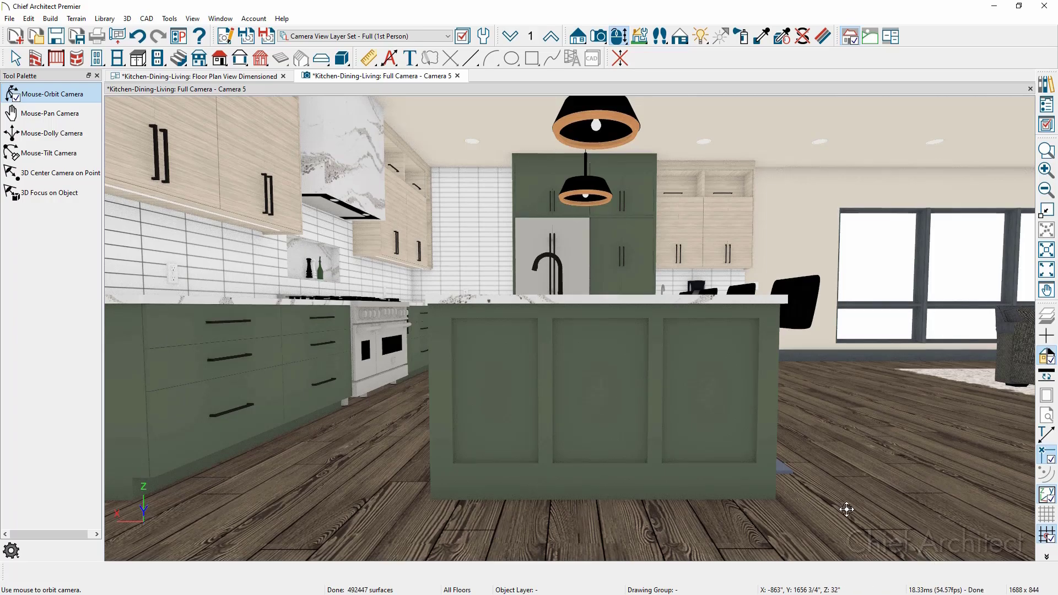
Place a rich text note on the island's end panel reading "Custom end panel. Stone waterfall option available".
left_click(409, 57)
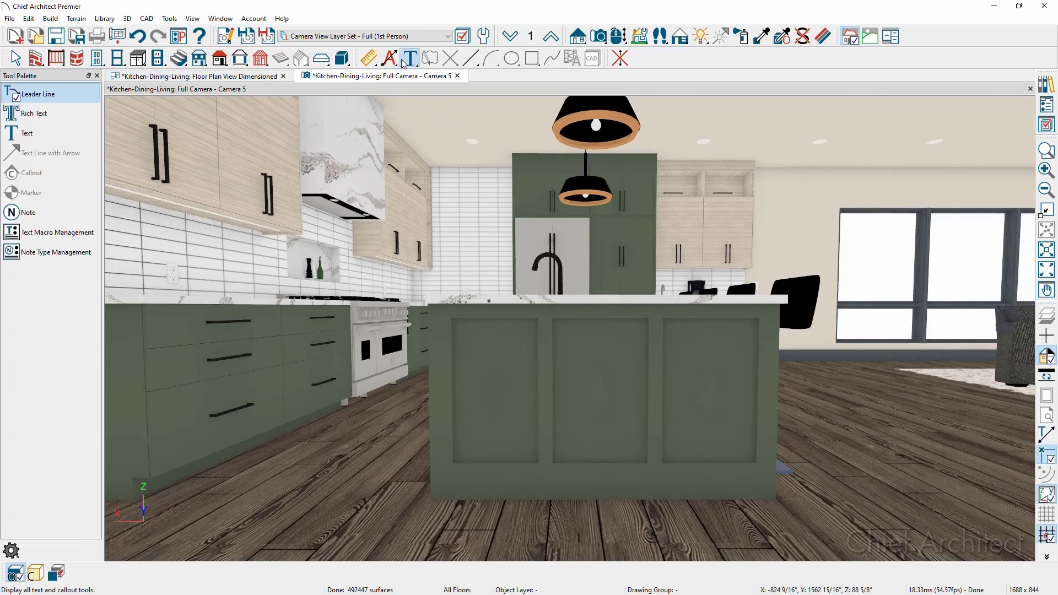
left_click(54, 115)
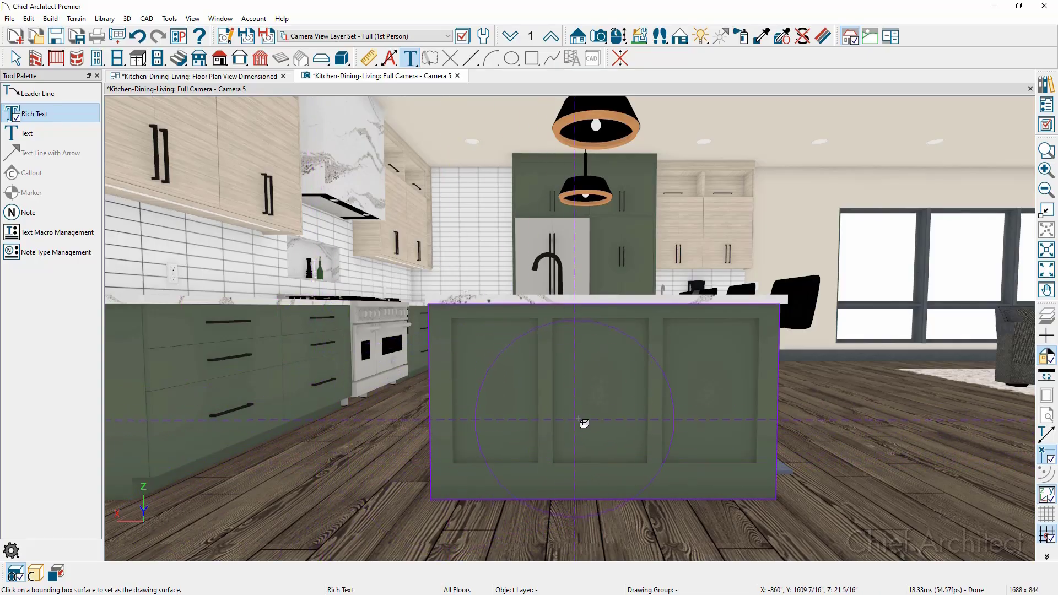
left_click(606, 398)
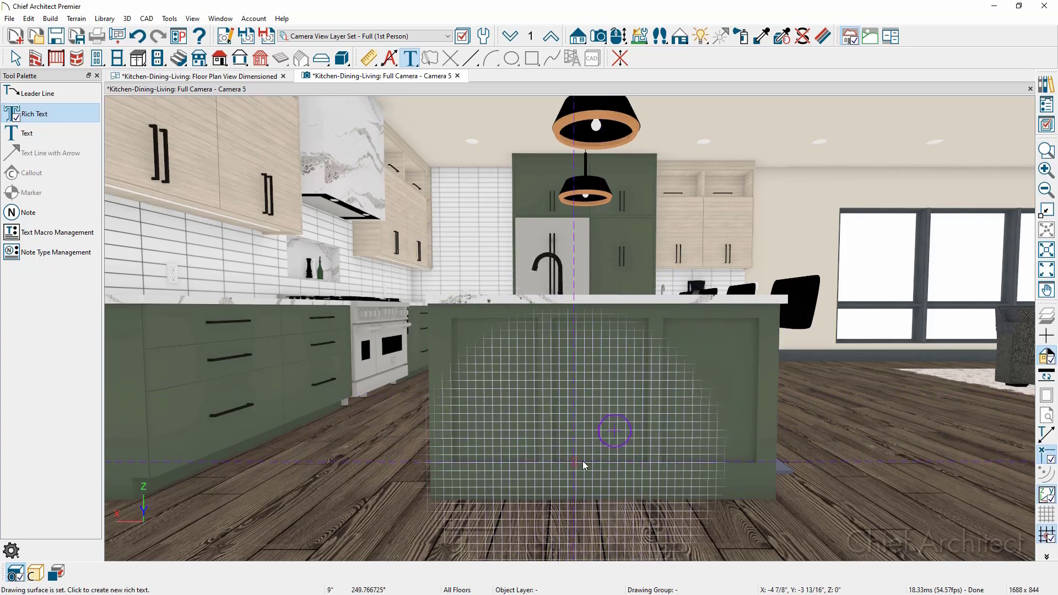
left_click(606, 369)
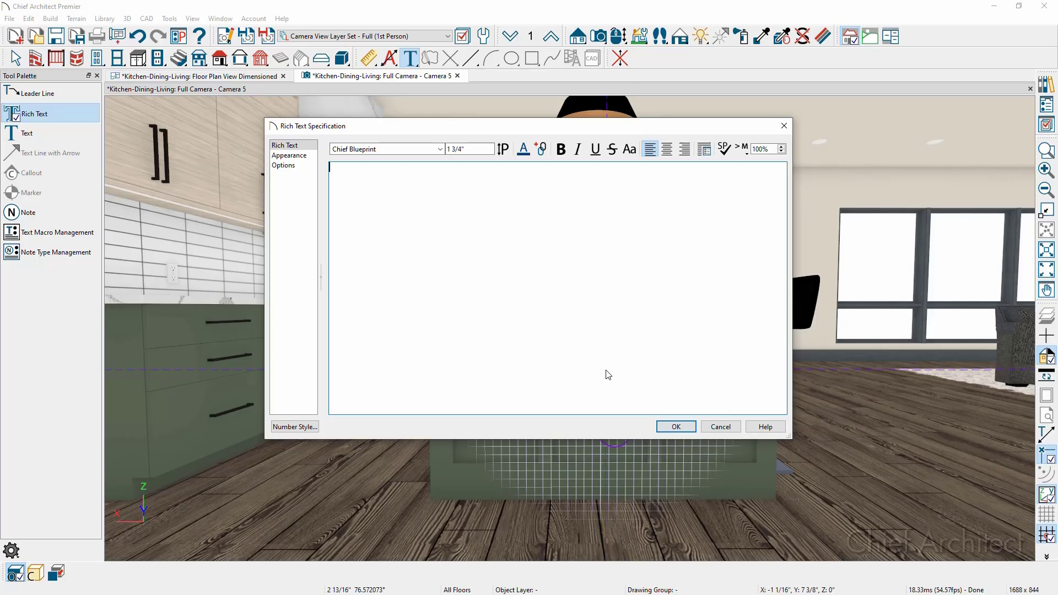
type("Custom end panel. Stone waterfall option available")
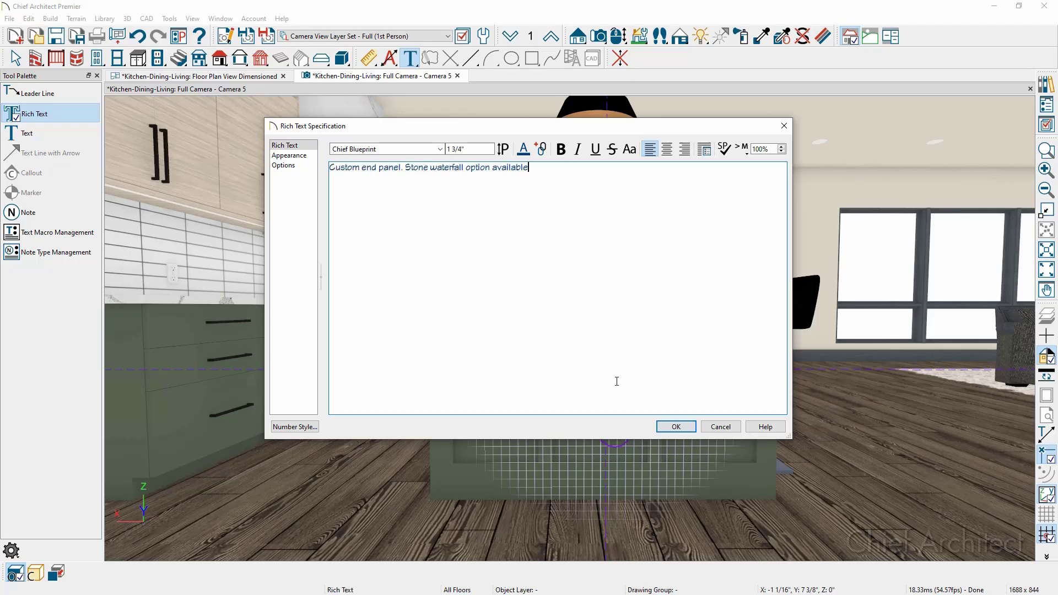
left_click(665, 428)
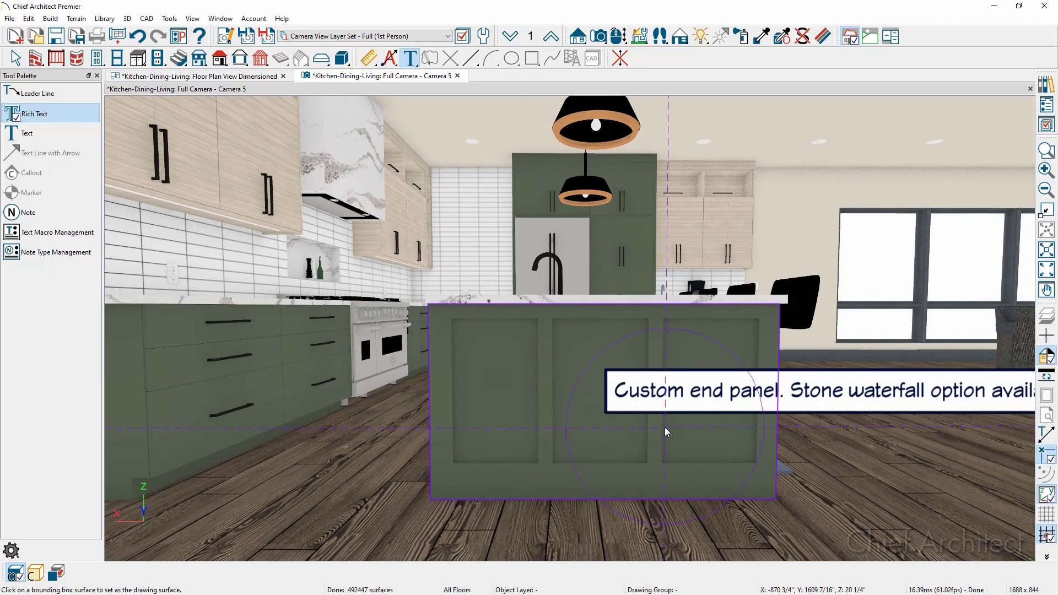
Narrow the end panel note's text box so that its text wraps onto three lines.
key("space")
scroll(664, 427, "down", 2)
scroll(664, 428, "up", 3)
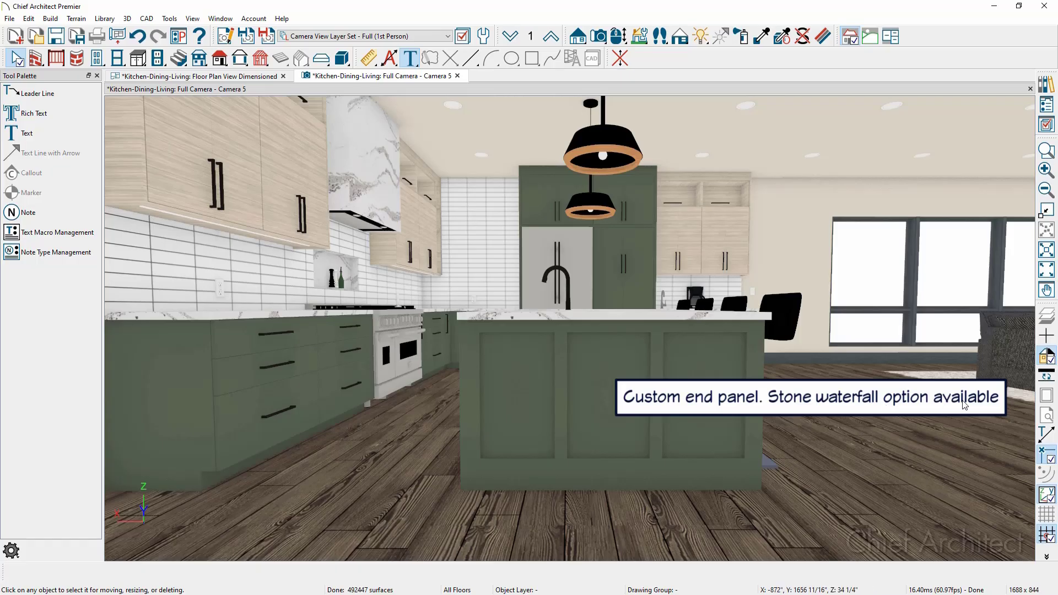
left_click(738, 400)
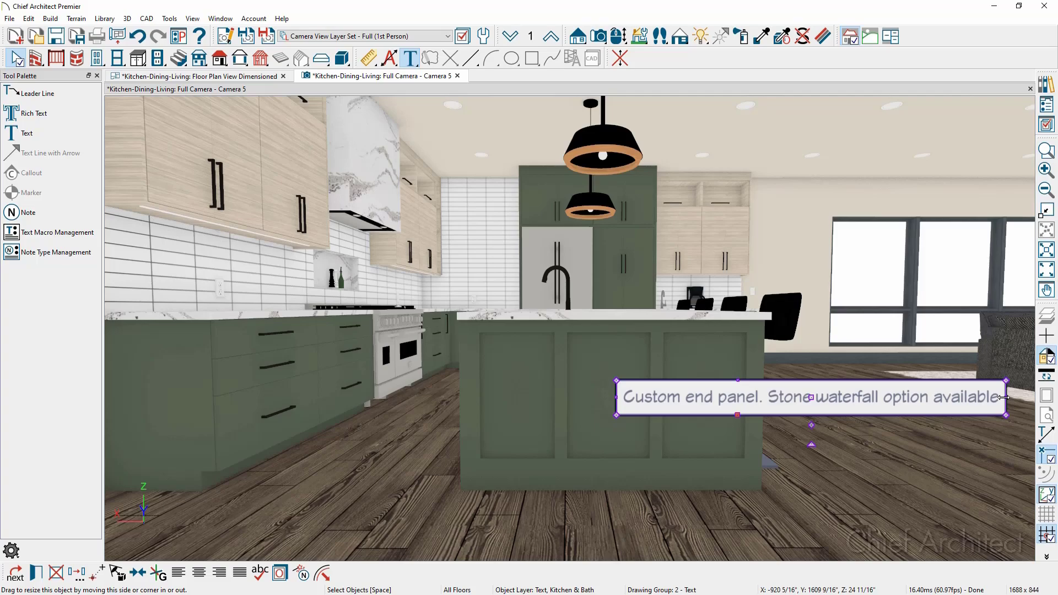
left_click_drag(1004, 396, 788, 414)
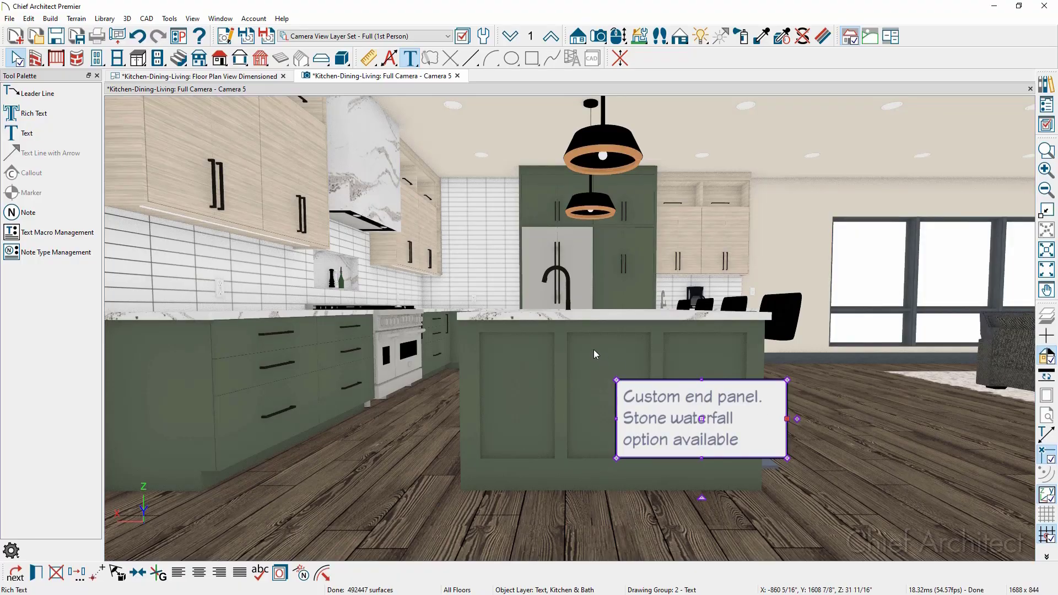
From a raised view of the island, move the note sideways to the middle of the end panel's width.
key("o")
left_click_drag(590, 342, 616, 387)
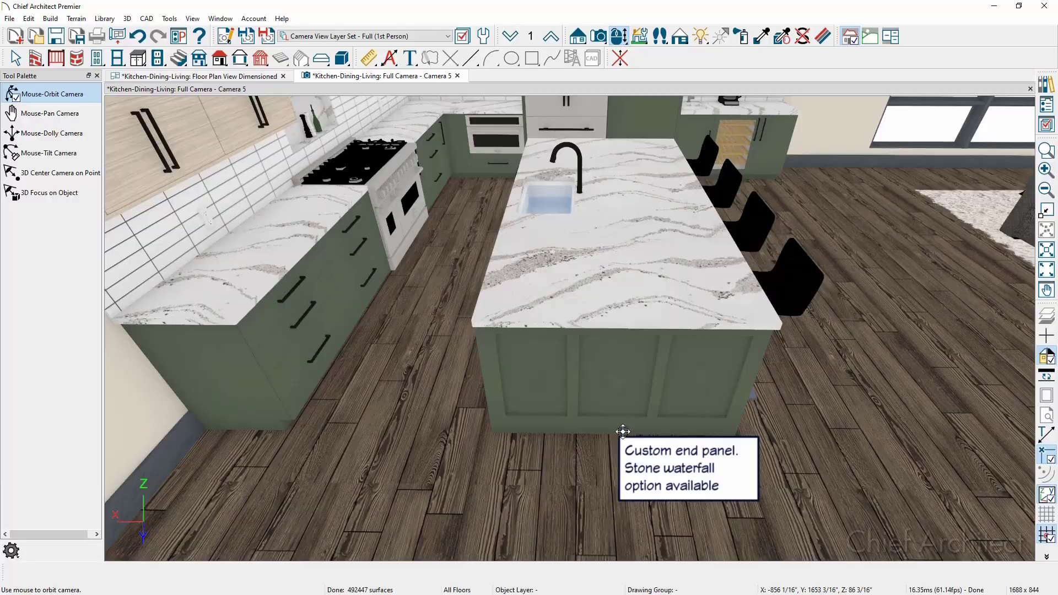
key("space")
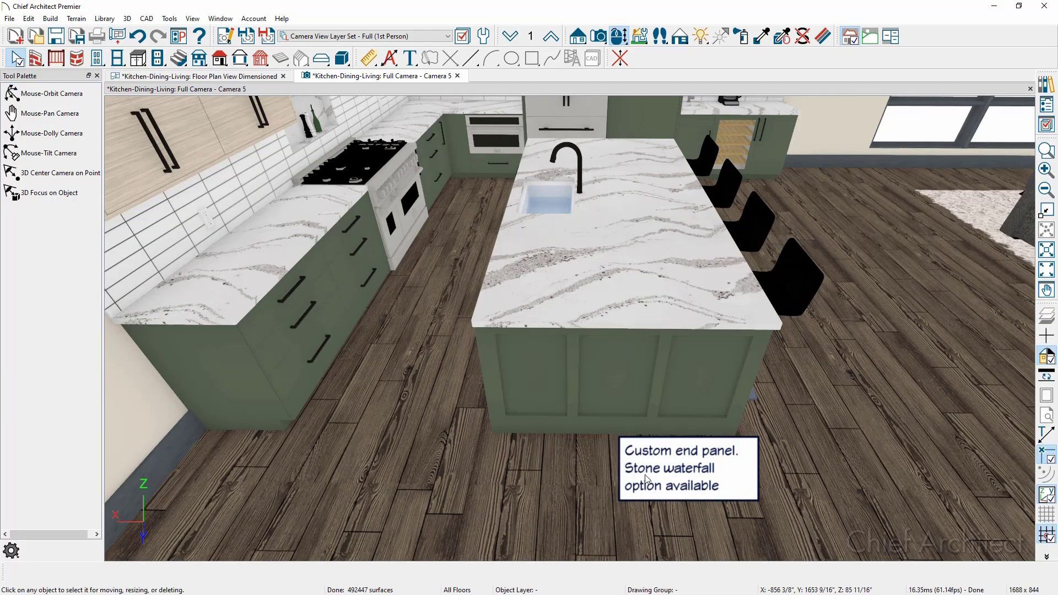
left_click(667, 470)
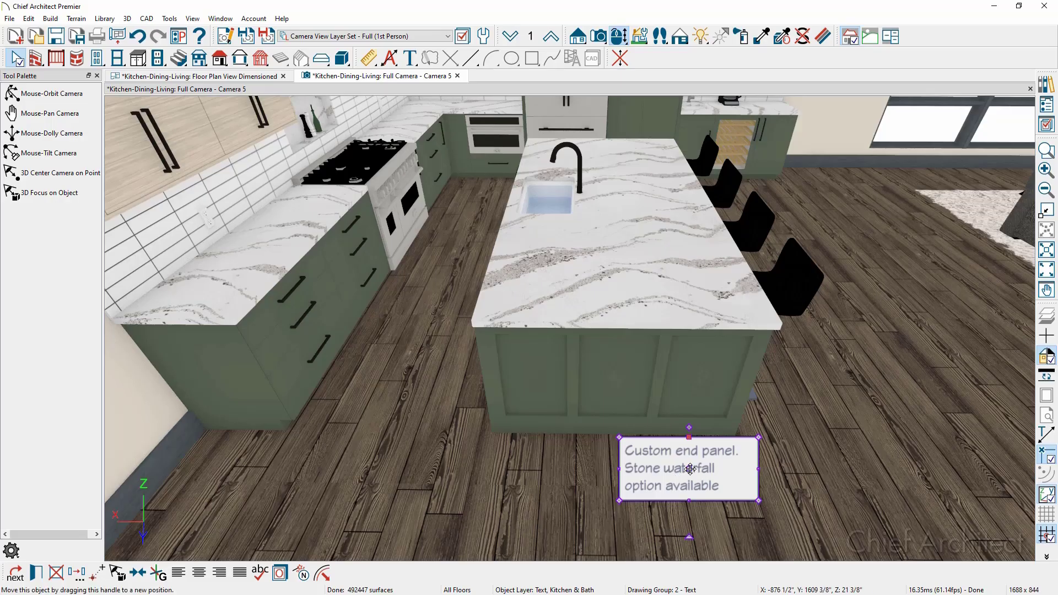
left_click_drag(690, 469, 610, 468)
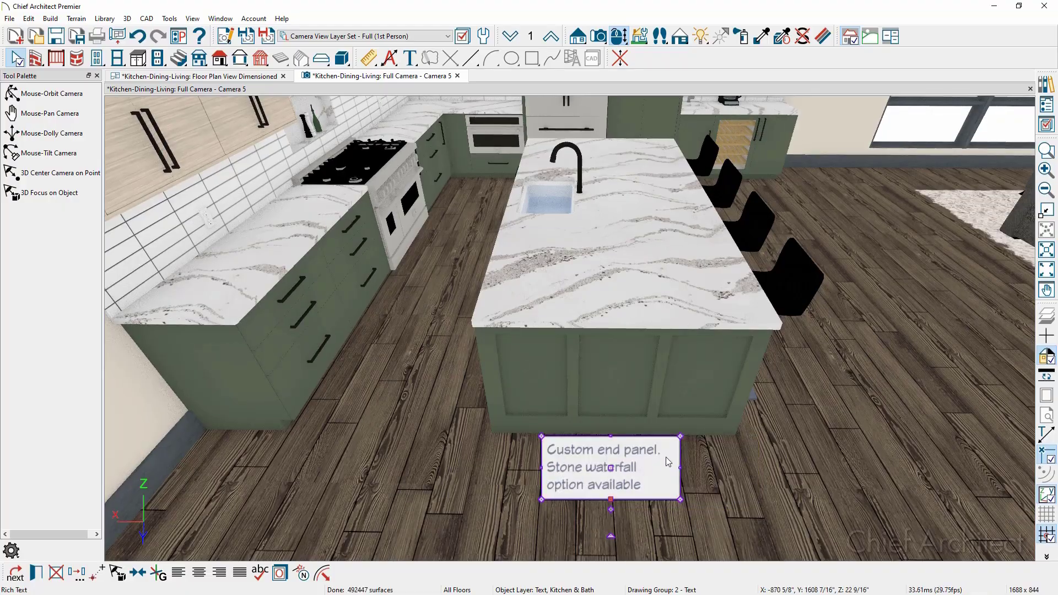
Try to move the note directly by its center handle while viewing the island's end panel from the seating side.
key("o")
left_click_drag(673, 430, 528, 377)
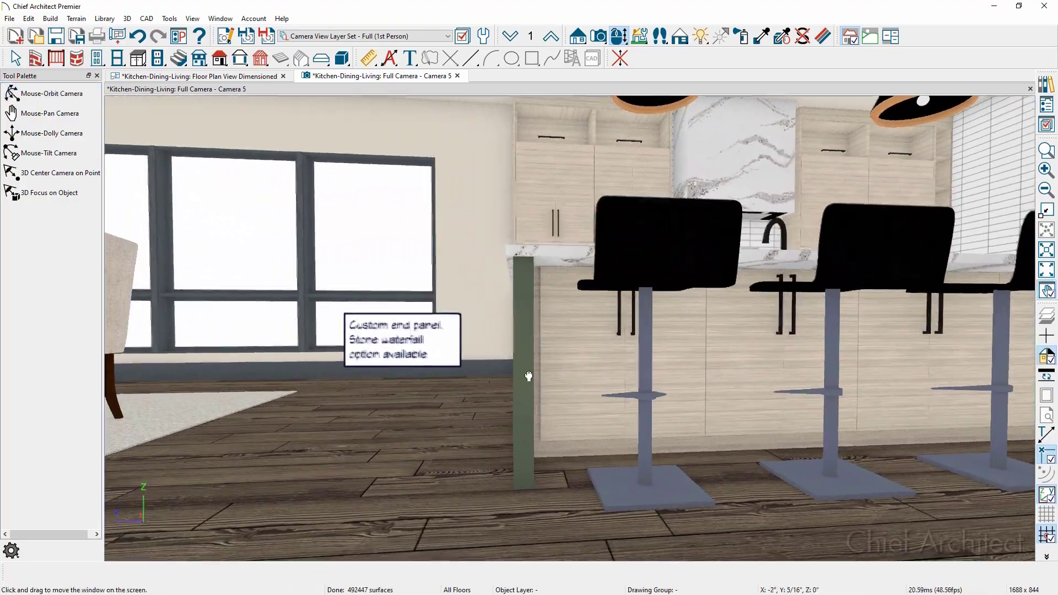
middle_click_drag(529, 376, 619, 429)
scroll(505, 399, "up", 2)
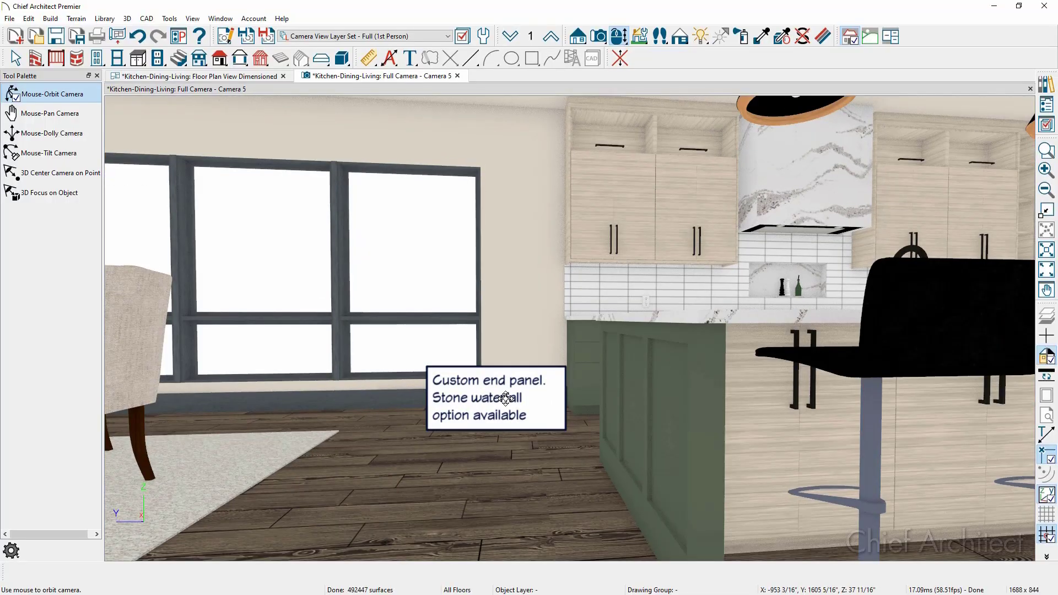
key("space")
left_click(506, 398)
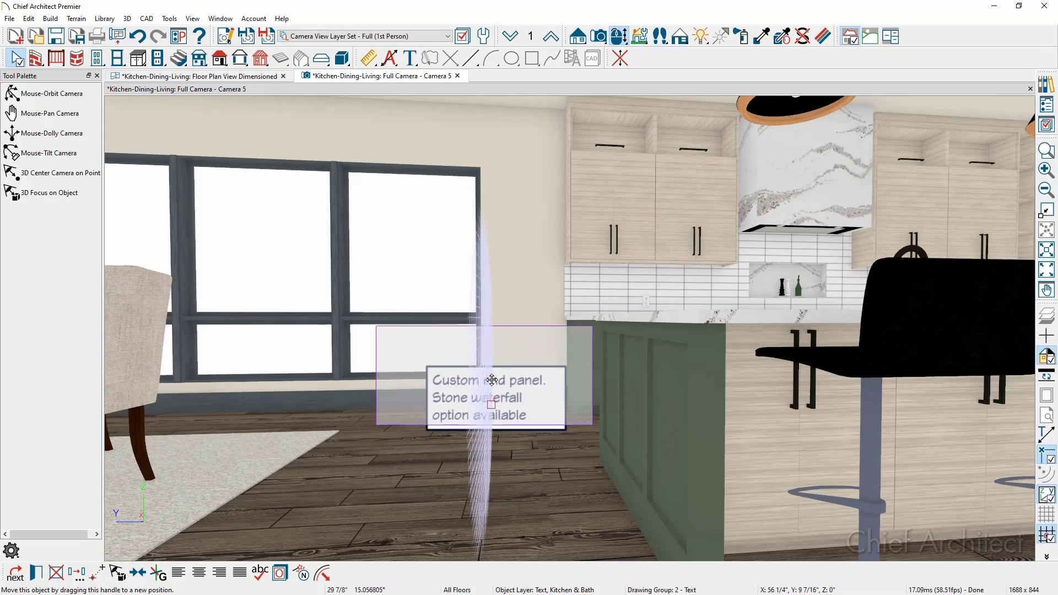
mouse_move(495, 399)
left_mouse_down()
mouse_move(498, 353)
mouse_move(494, 392)
left_mouse_up()
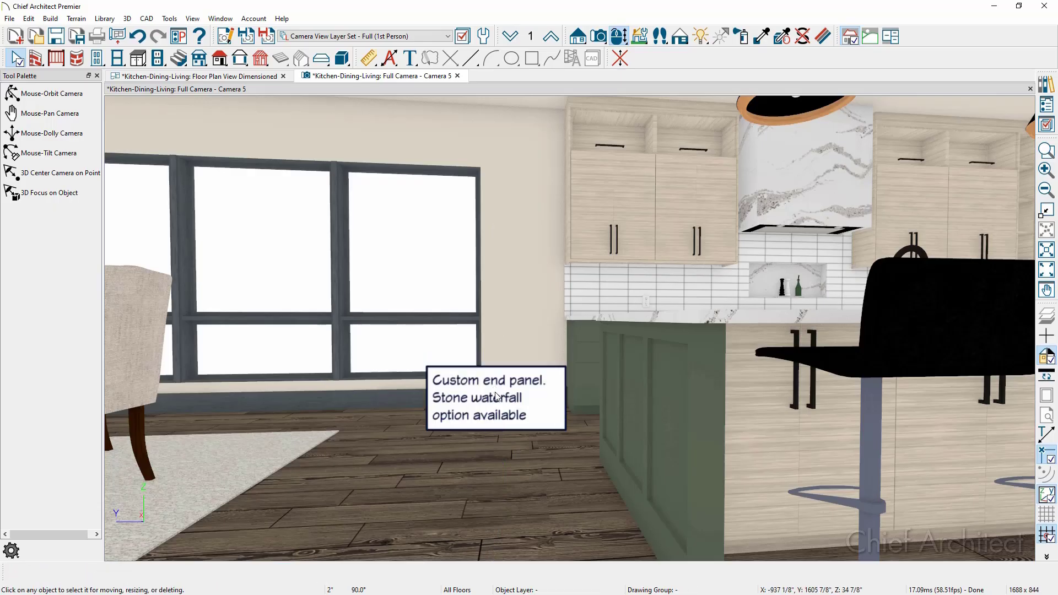
Show the note's 3D movement axes and move it along the axis perpendicular to the end panel, closer to the island.
left_click(519, 409)
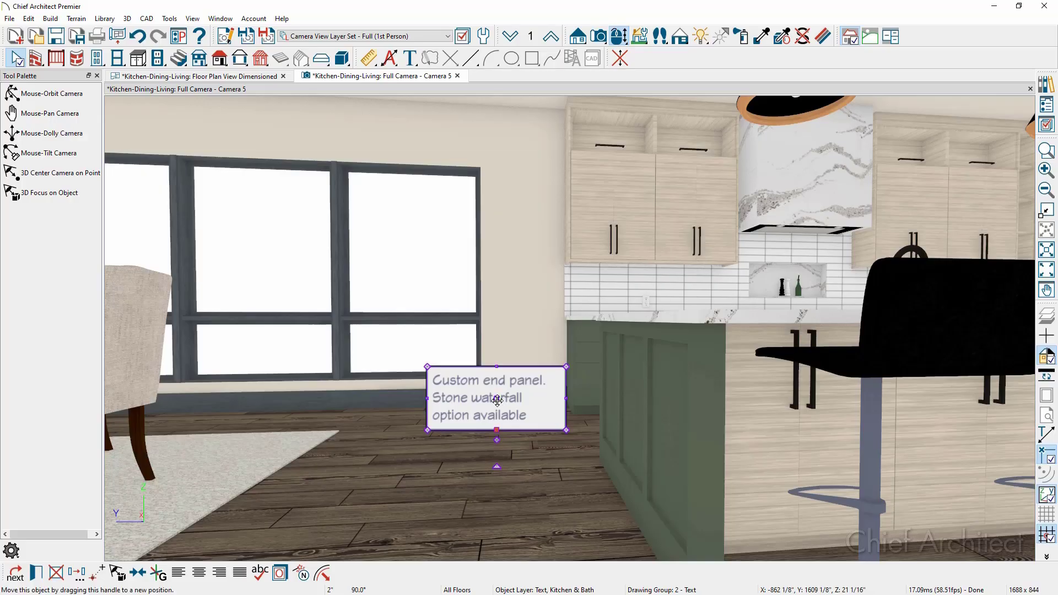
left_click(497, 401)
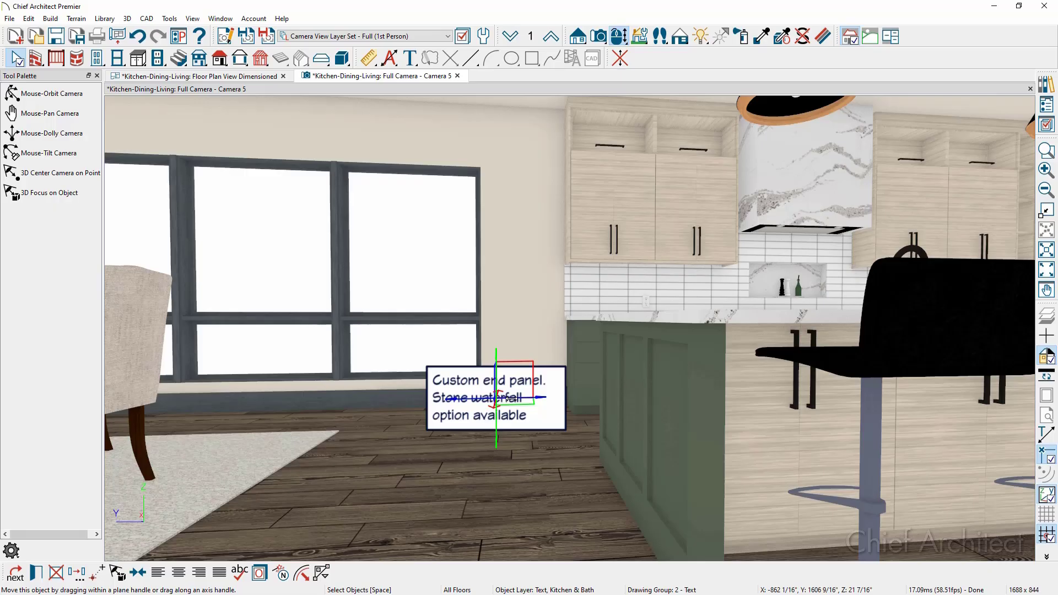
left_click_drag(512, 398, 512, 398)
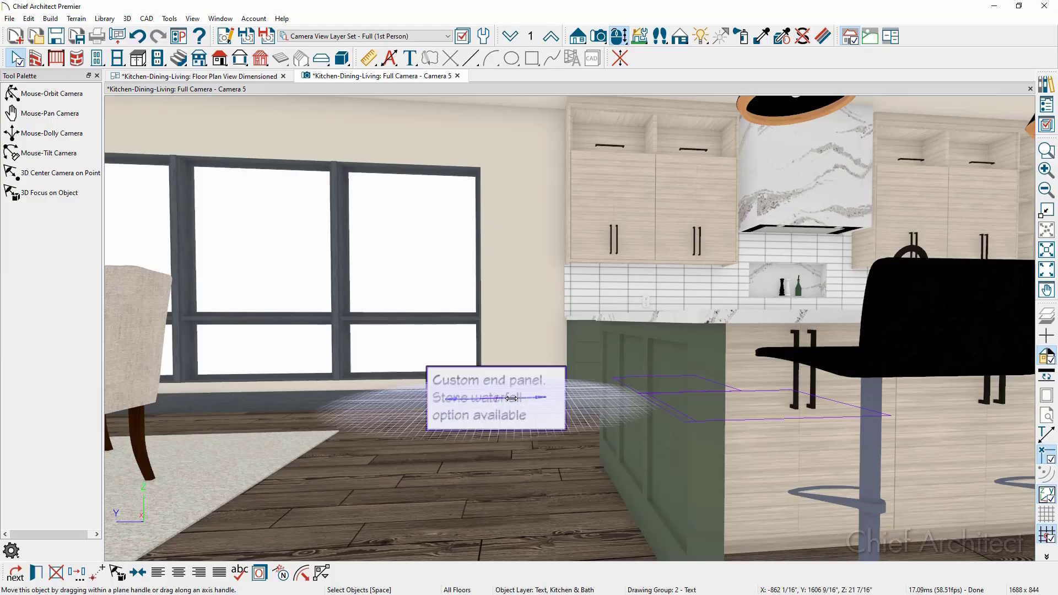
left_click_drag(511, 398, 567, 402)
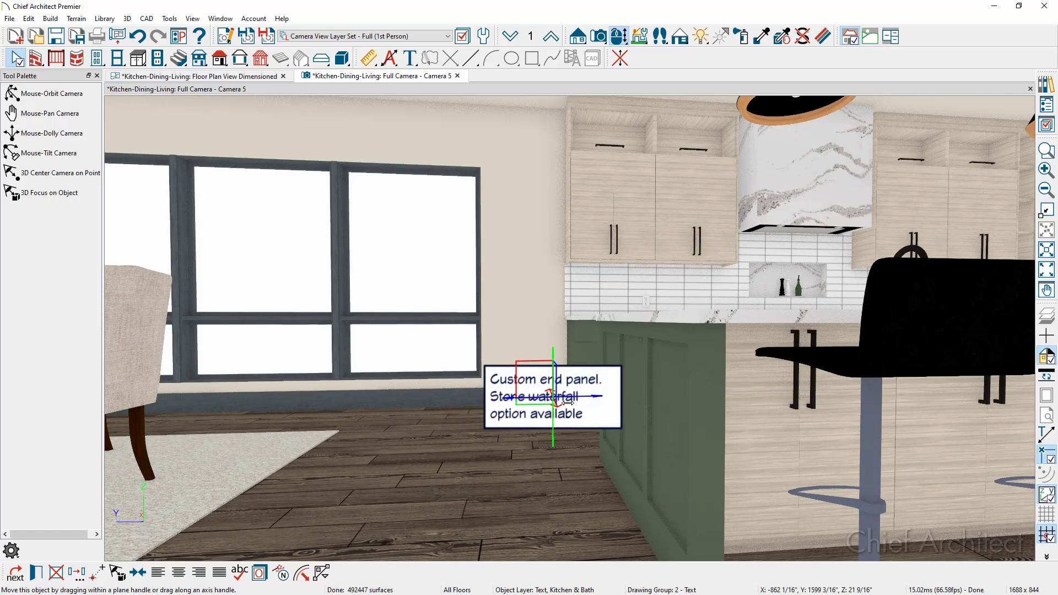
Deselect the note and check the reference image 2-Island-3D-Text.png for the note with its arrow.
key("Escape")
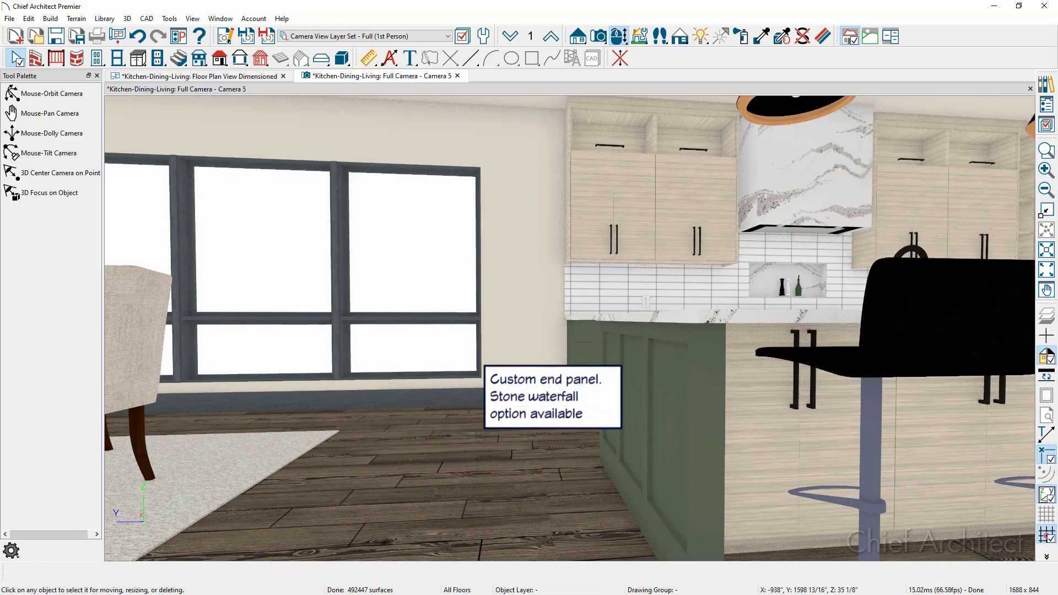
left_click_drag(1057, 107, 789, 104)
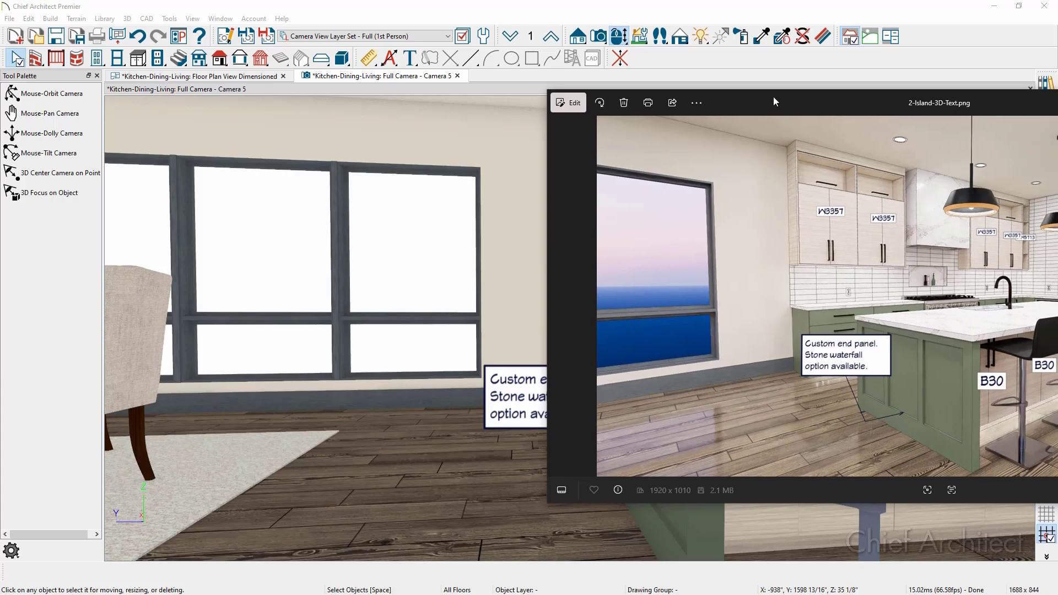
left_click_drag(772, 97, 1057, 83)
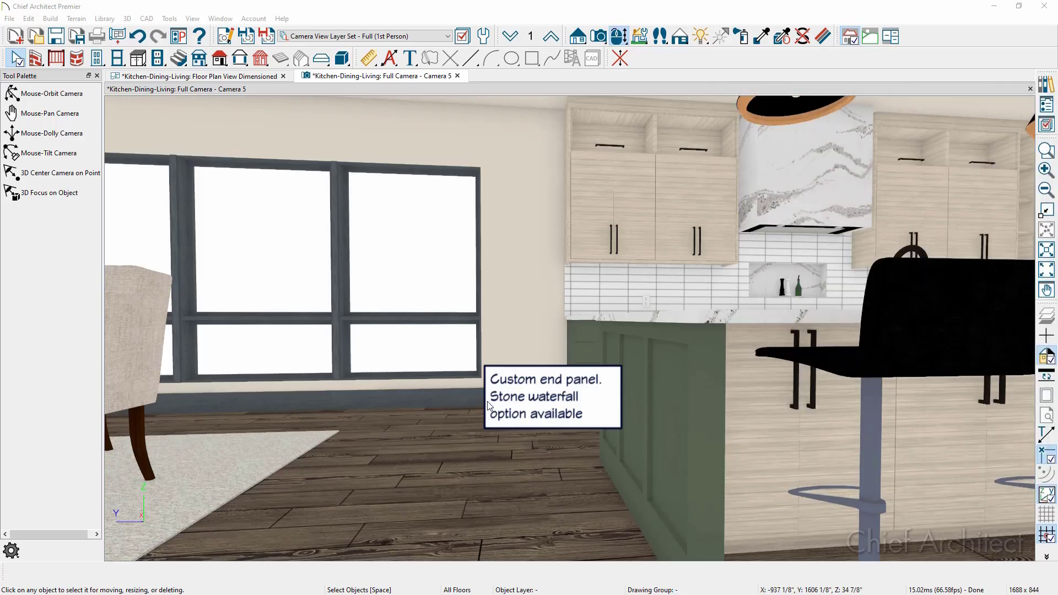
Draw an arrow line about 8" long downward from the lower edge of the end panel note.
scroll(547, 406, "up", 3)
middle_click_drag(547, 406, 558, 346)
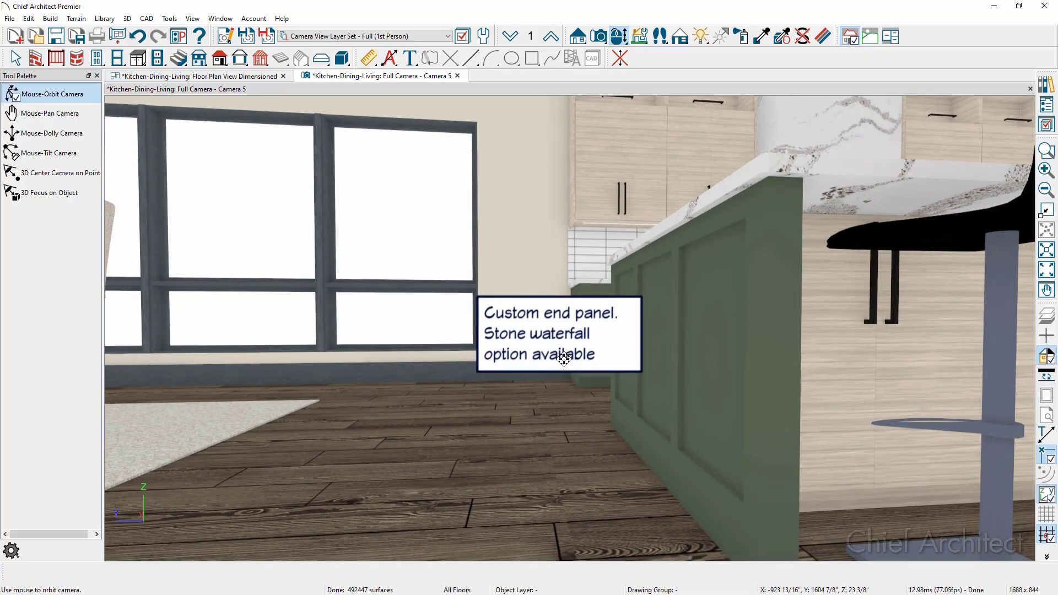
scroll(564, 358, "up", 2)
key("space")
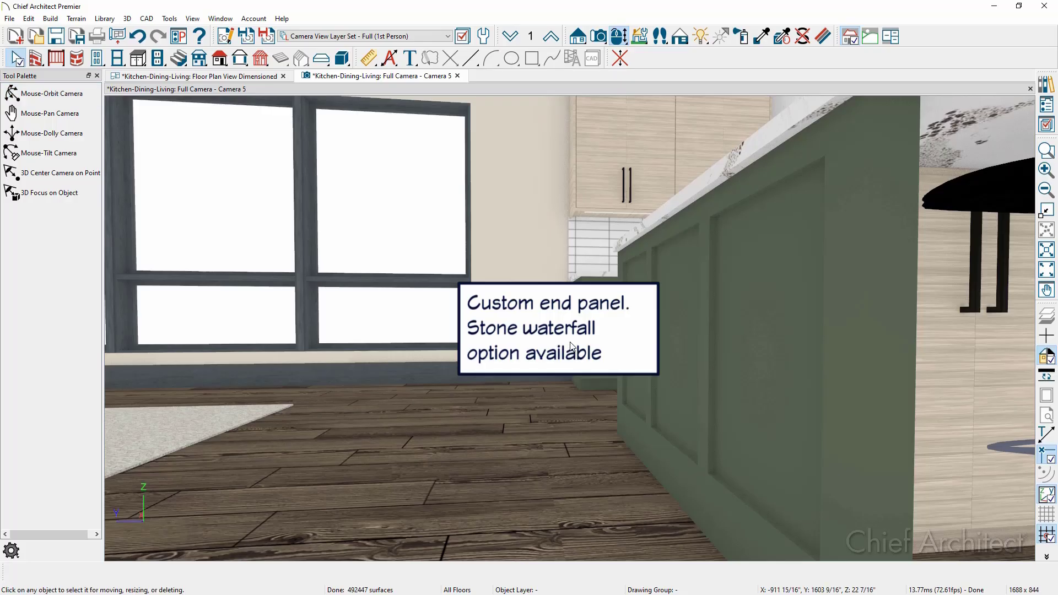
left_click(588, 344)
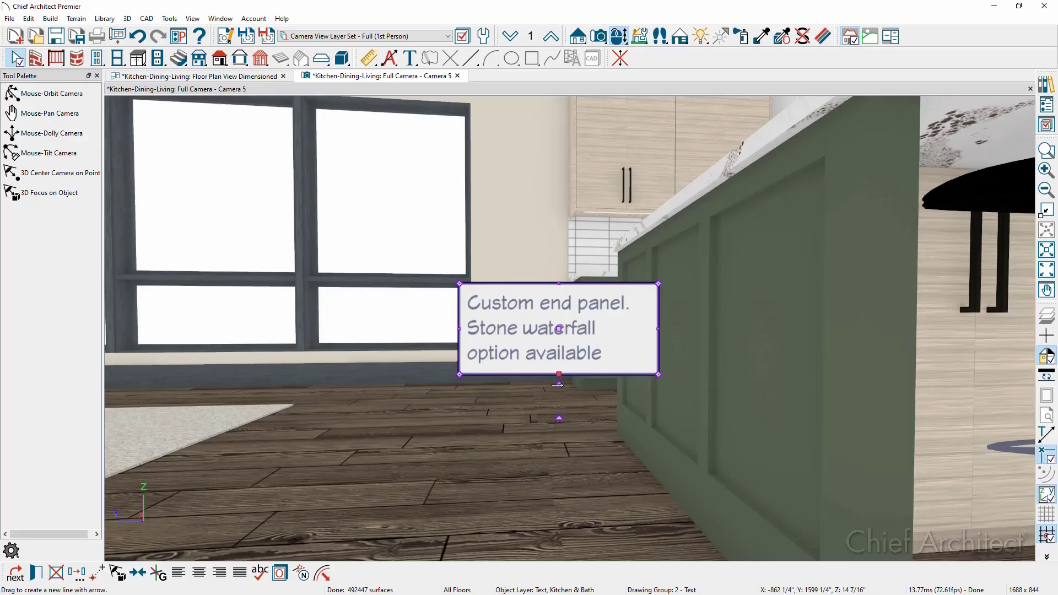
left_click_drag(557, 385, 568, 436)
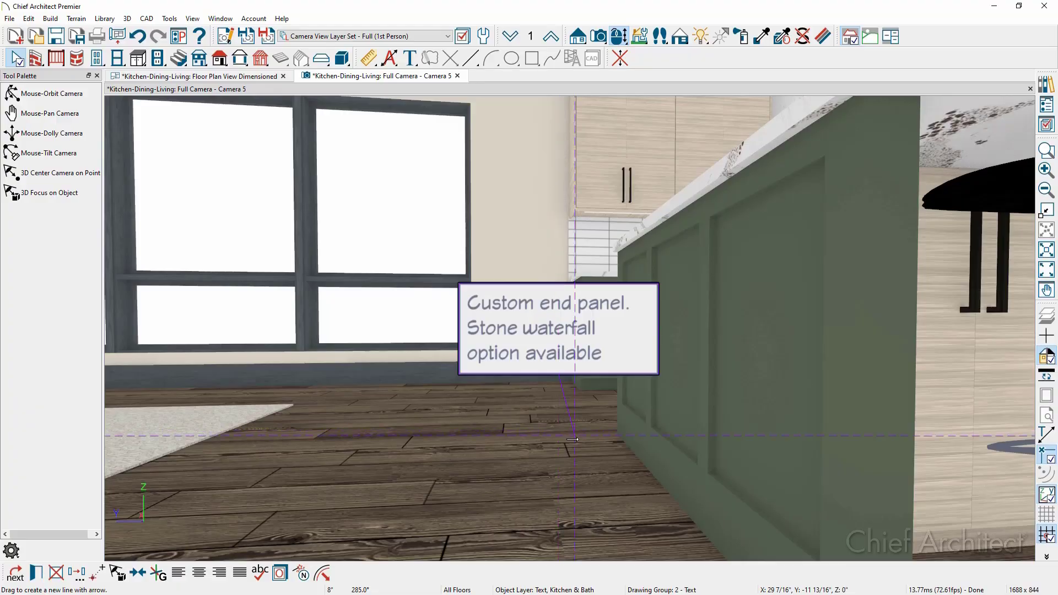
left_click_drag(572, 439, 575, 435)
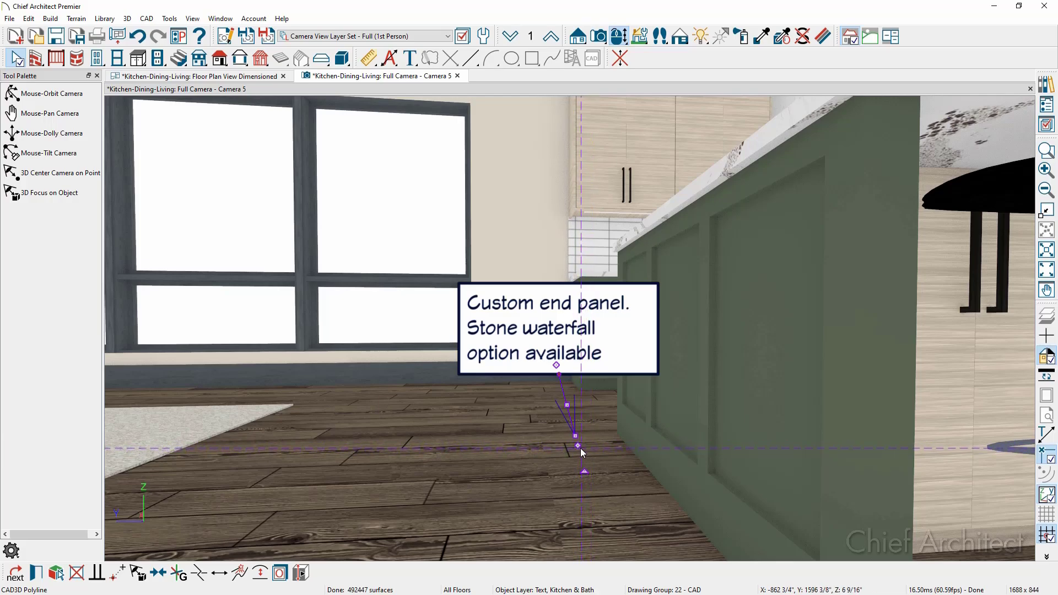
Extend the note's arrow line with a second segment from its lower end toward the island's end panel.
left_click_drag(578, 445, 665, 439)
key("o")
left_click_drag(540, 404, 677, 432)
key("space")
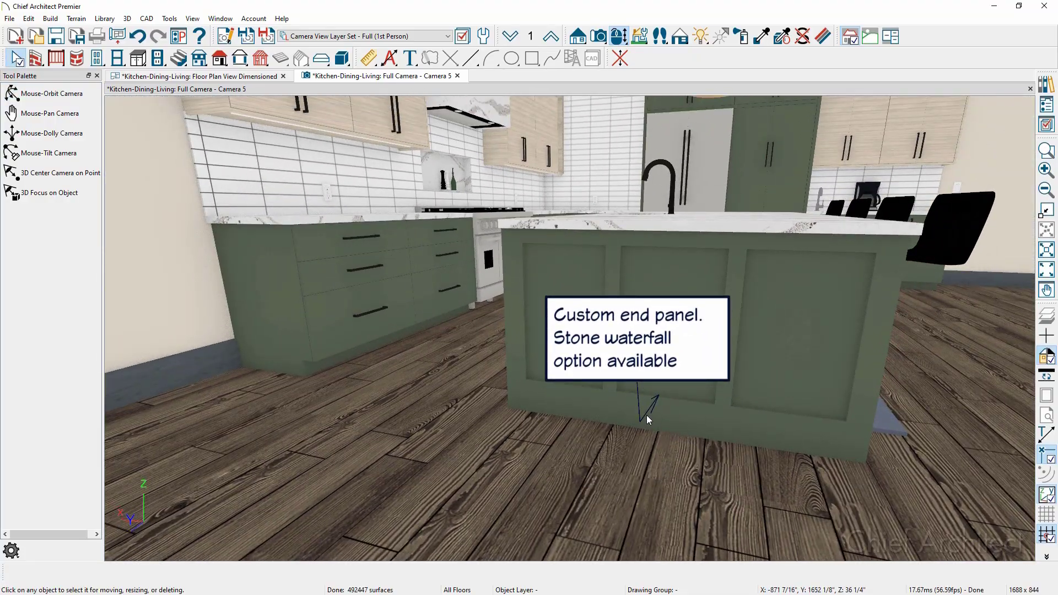
Show the 3D movement axes at the arrow's tip and move the tip toward the face of the end panel.
left_click(647, 409)
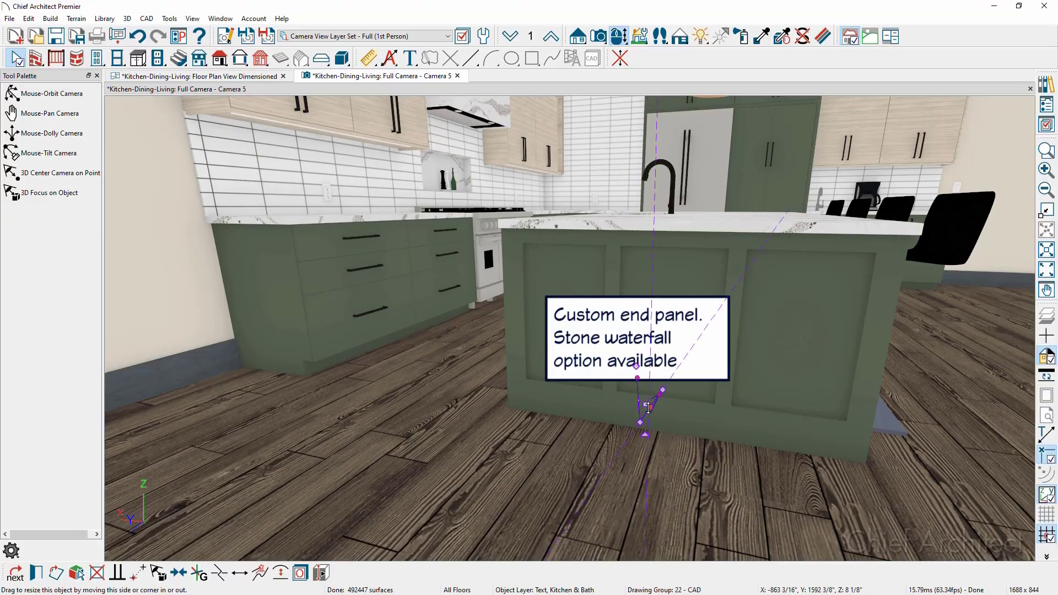
left_click(198, 573)
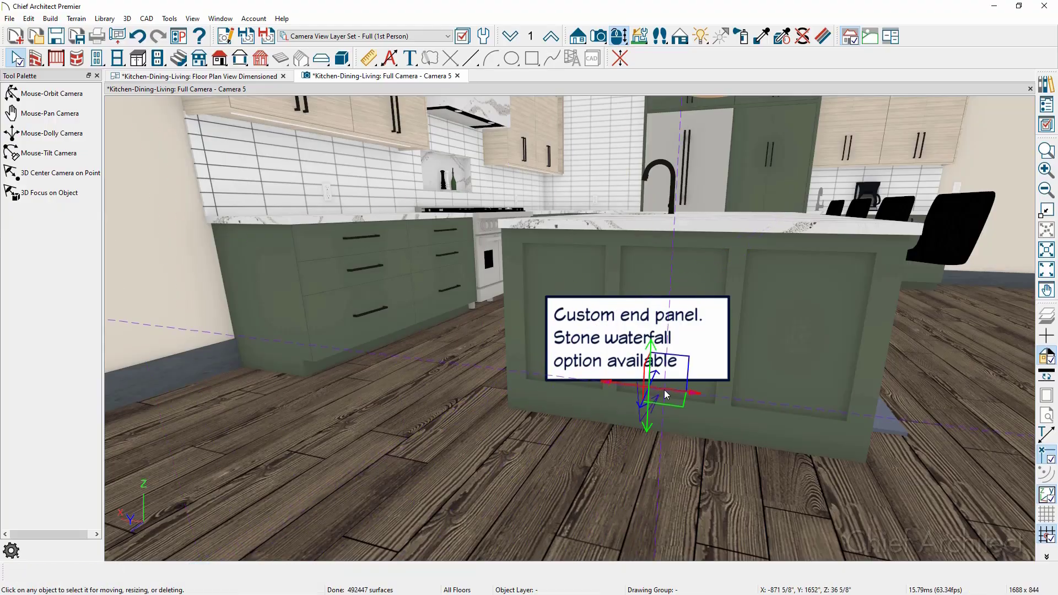
scroll(661, 402, "up", 3)
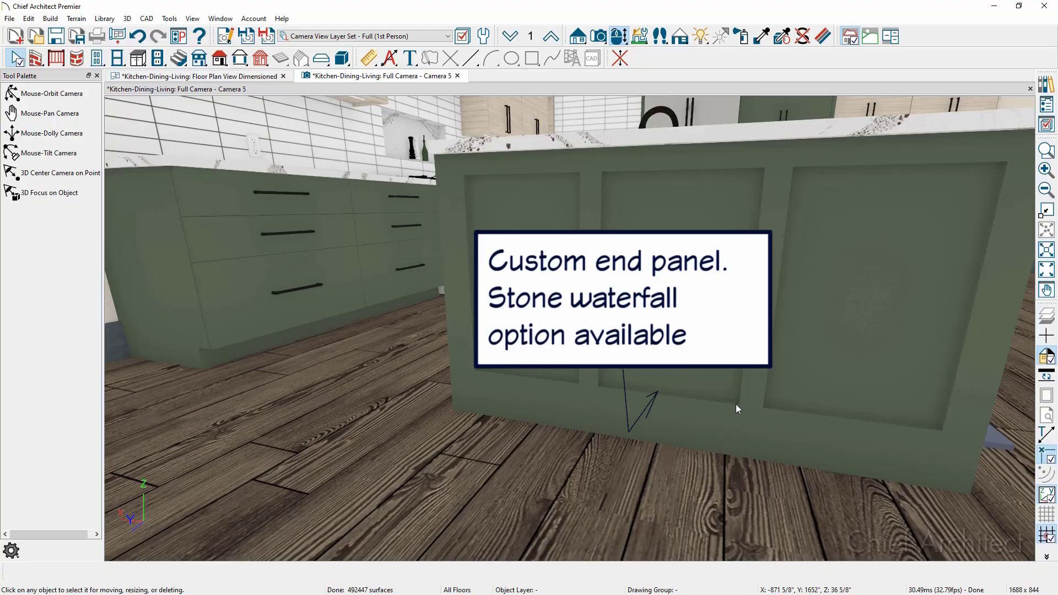
left_click(640, 412)
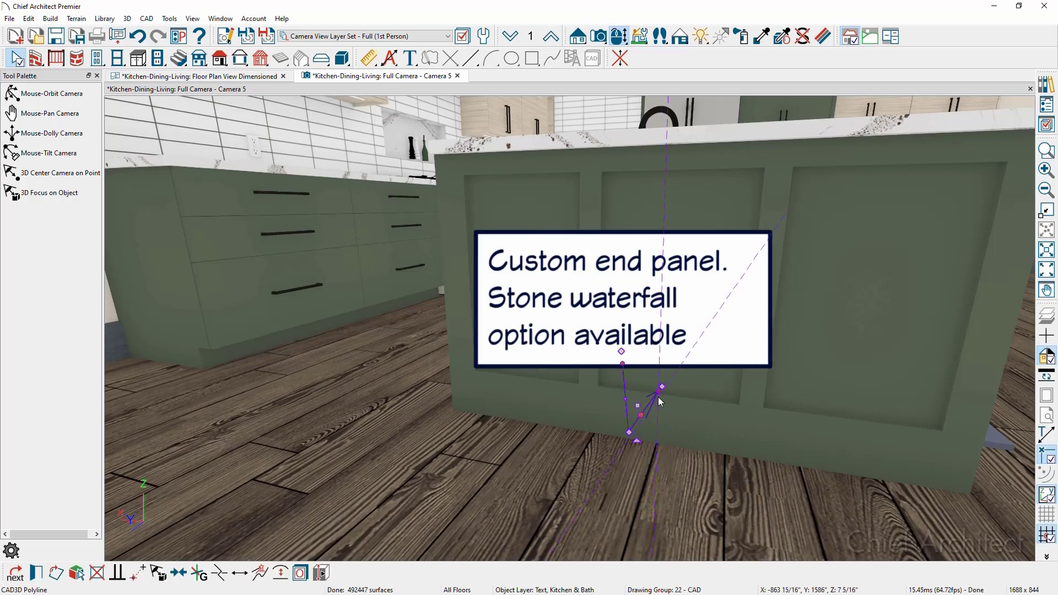
key("Escape")
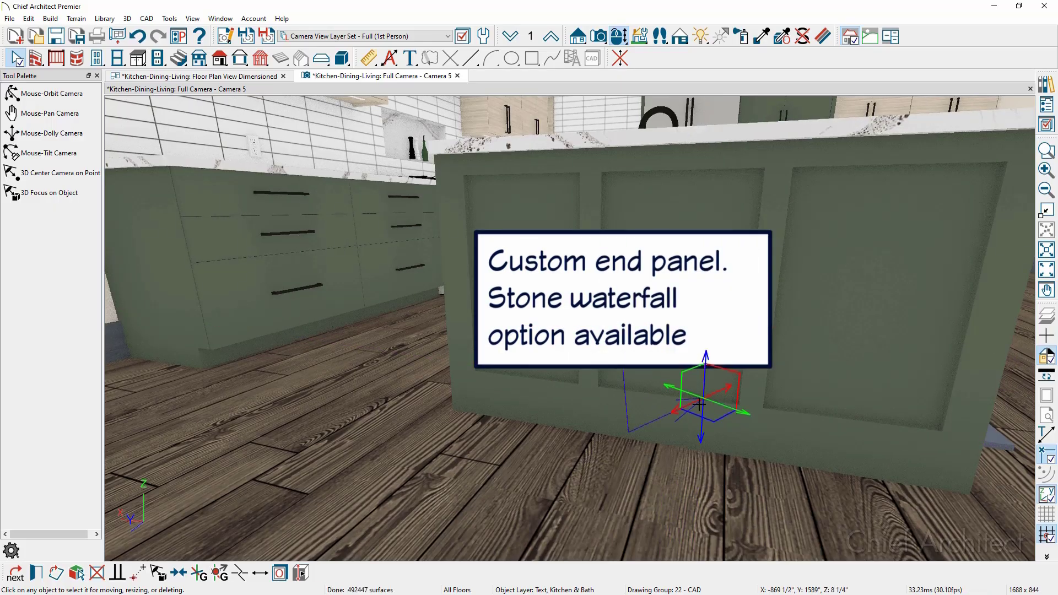
key("Escape")
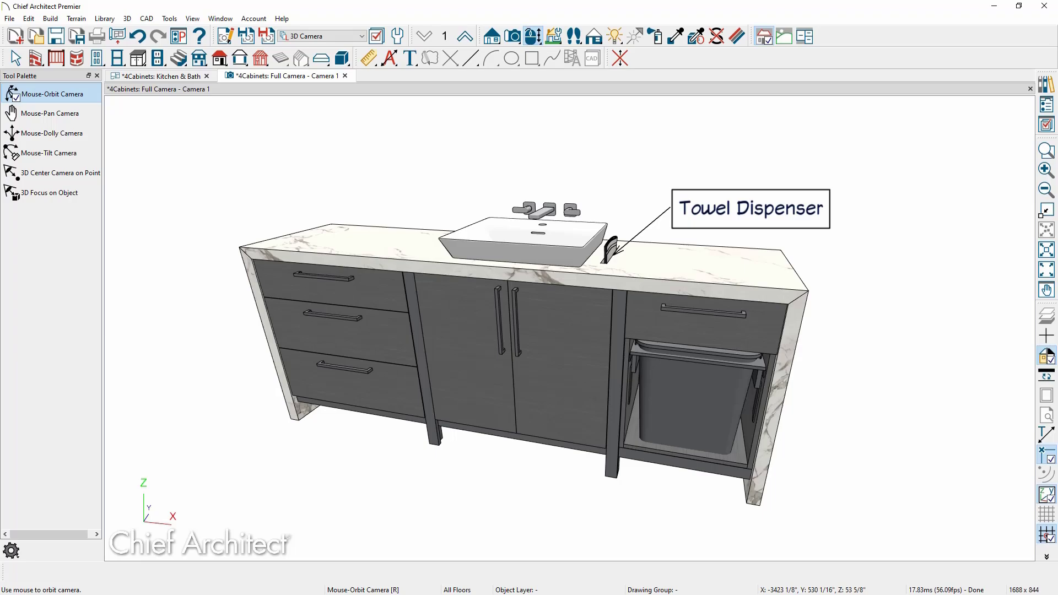
Place a rich text note reading "Towel Dispenser" by the vanity countertop, beside the towel dispenser.
key("space")
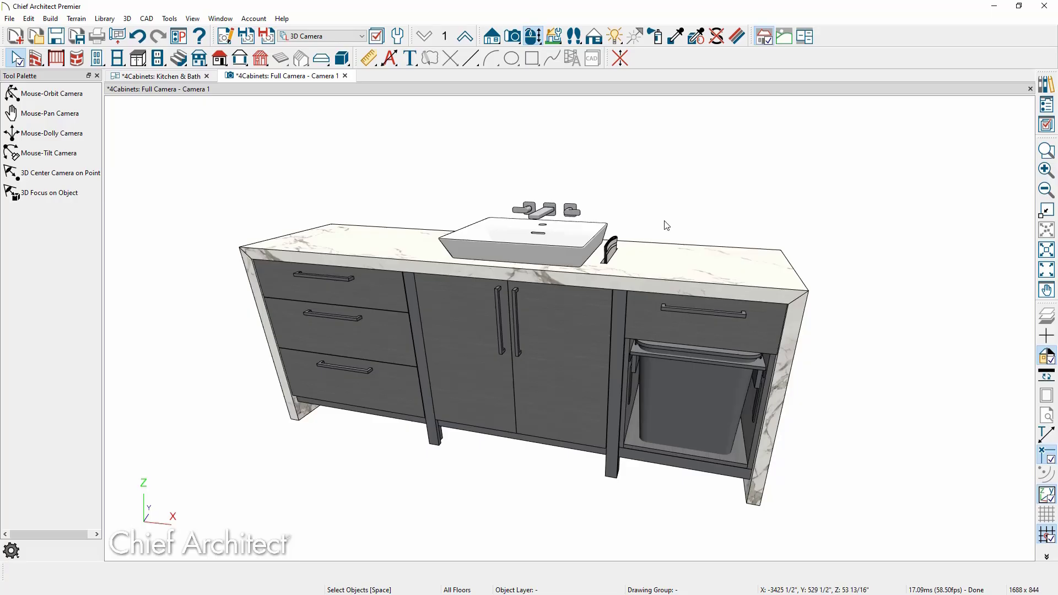
left_click(410, 62)
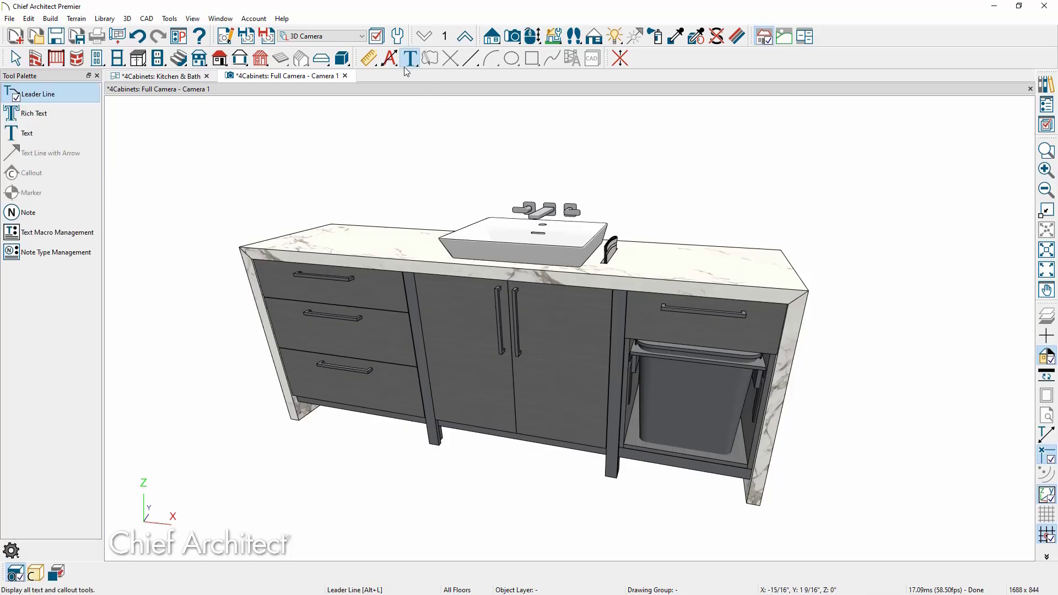
left_click(81, 113)
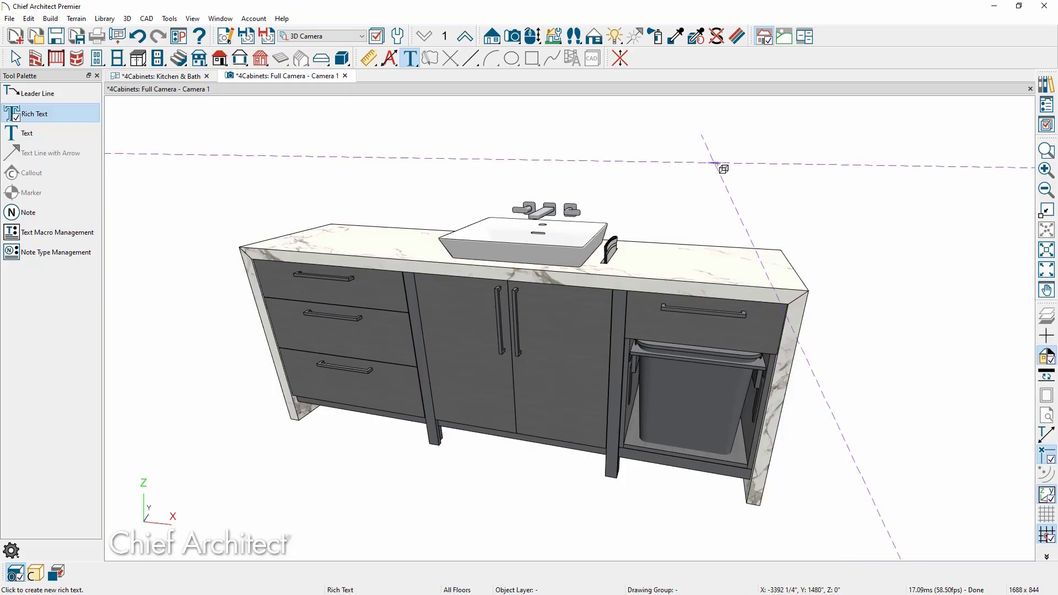
left_click(709, 259)
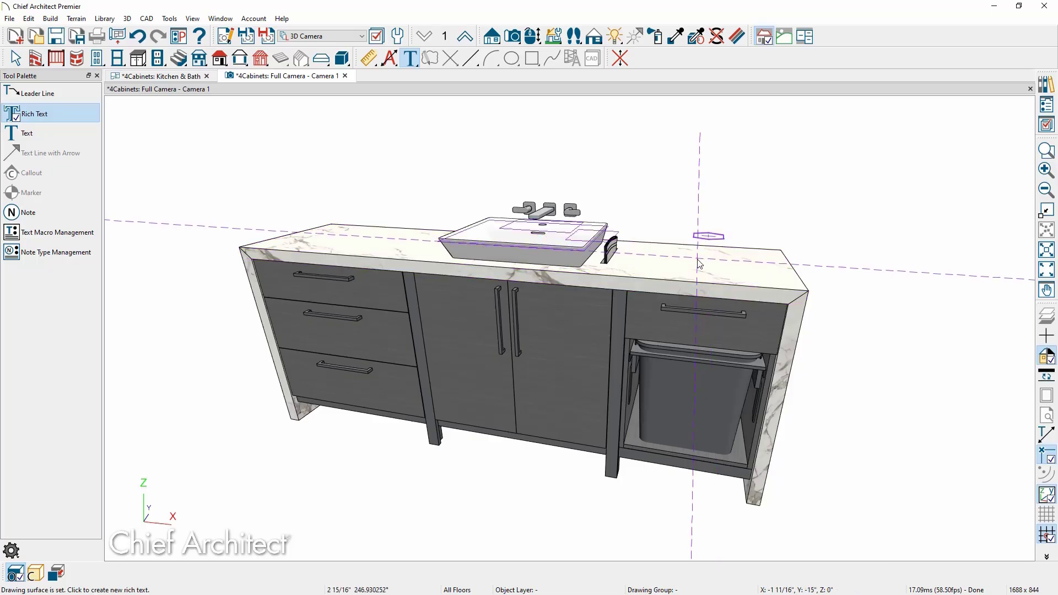
left_click(706, 268)
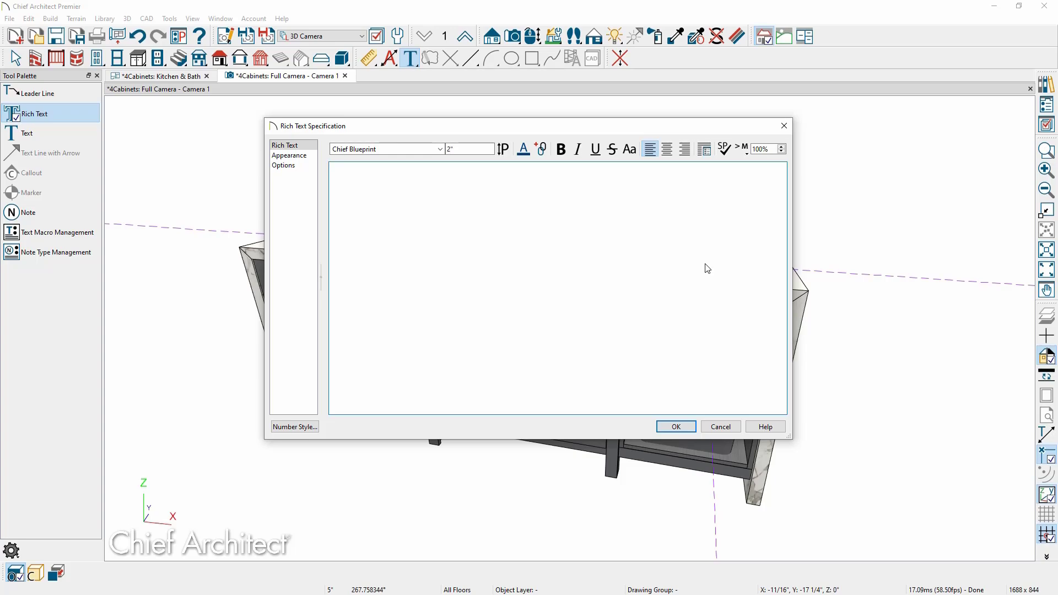
type("Towel Dispenser")
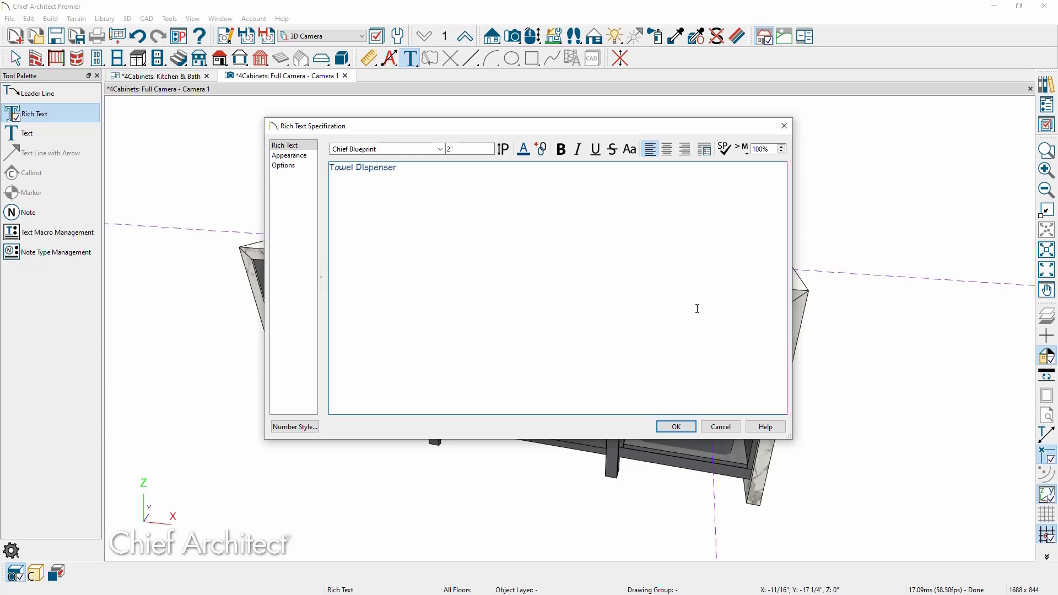
left_click(688, 424)
key("Escape")
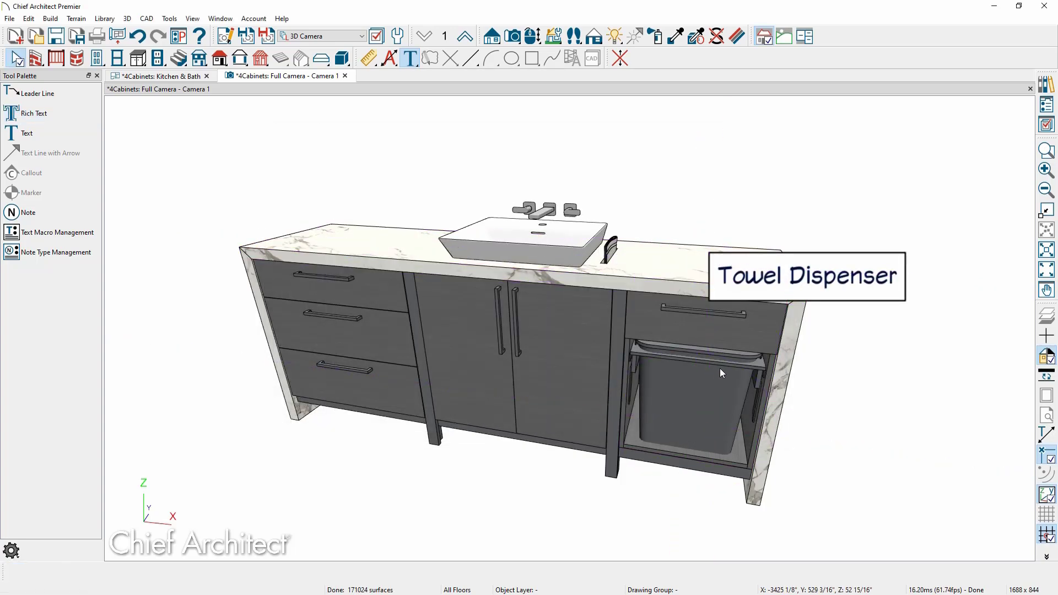
From the vanity's end view, turn off Faces Camera for the Towel Dispenser note.
middle_click_drag(781, 335, 633, 354)
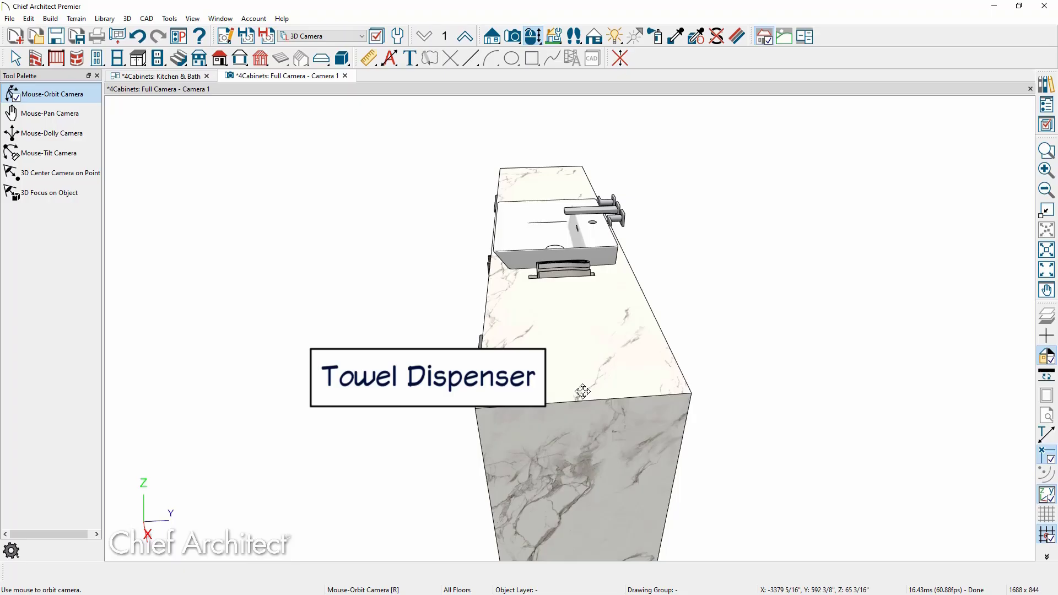
key("space")
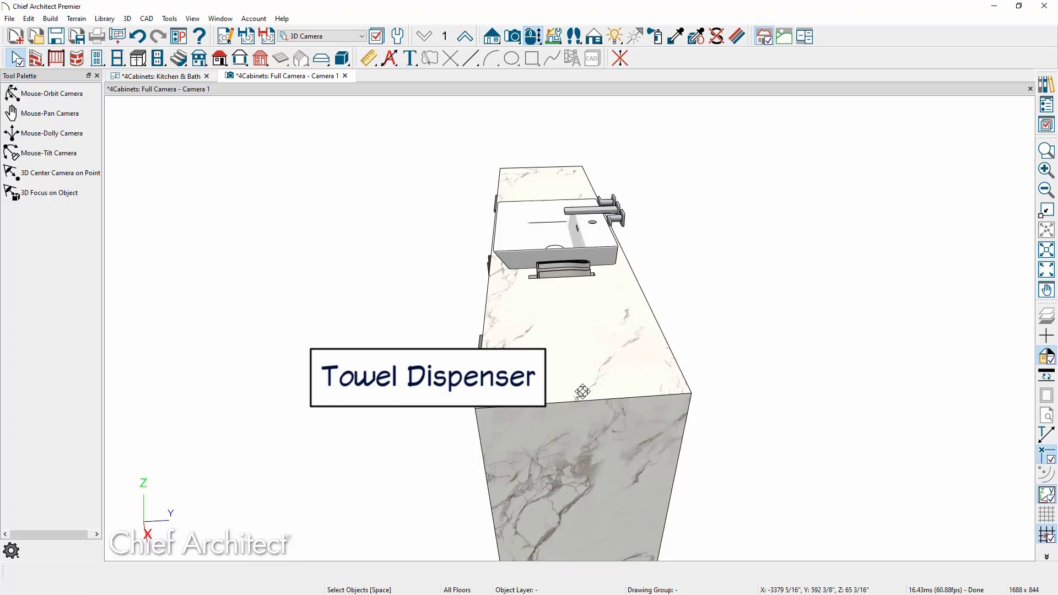
double_click(395, 365)
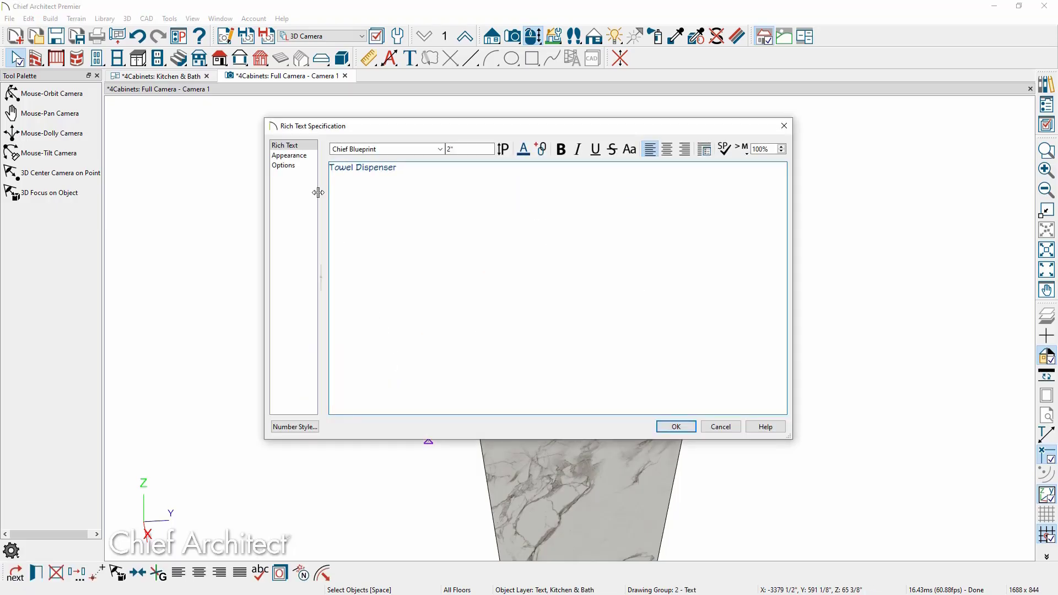
left_click(307, 165)
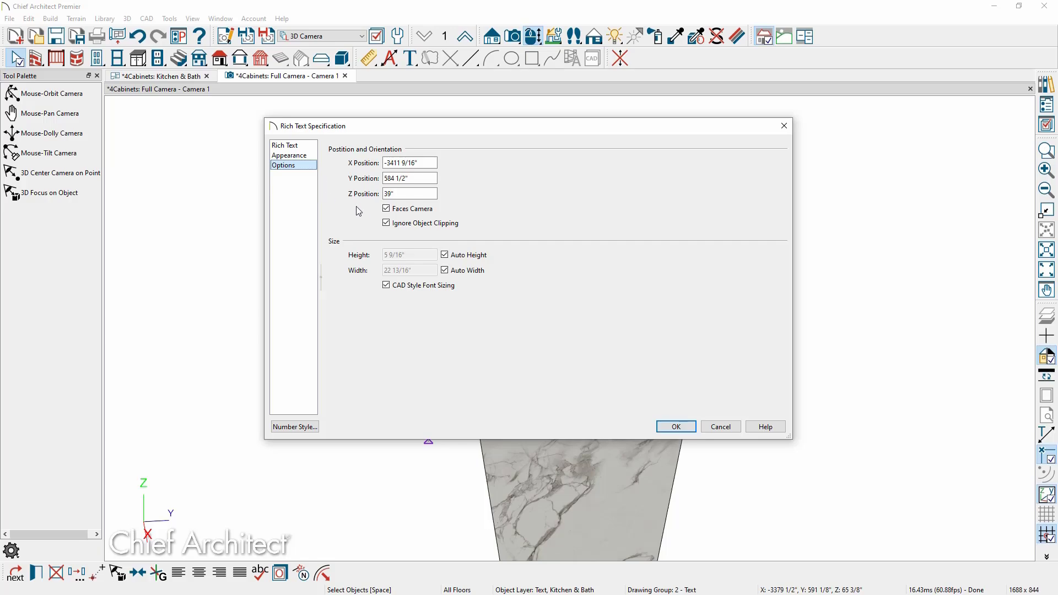
left_click(395, 210)
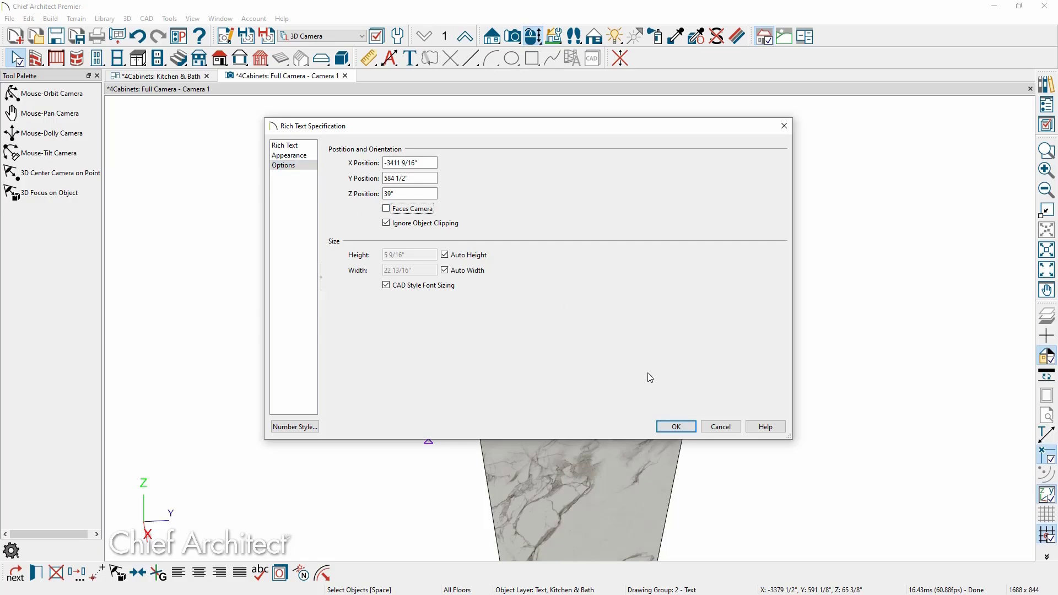
left_click(680, 427)
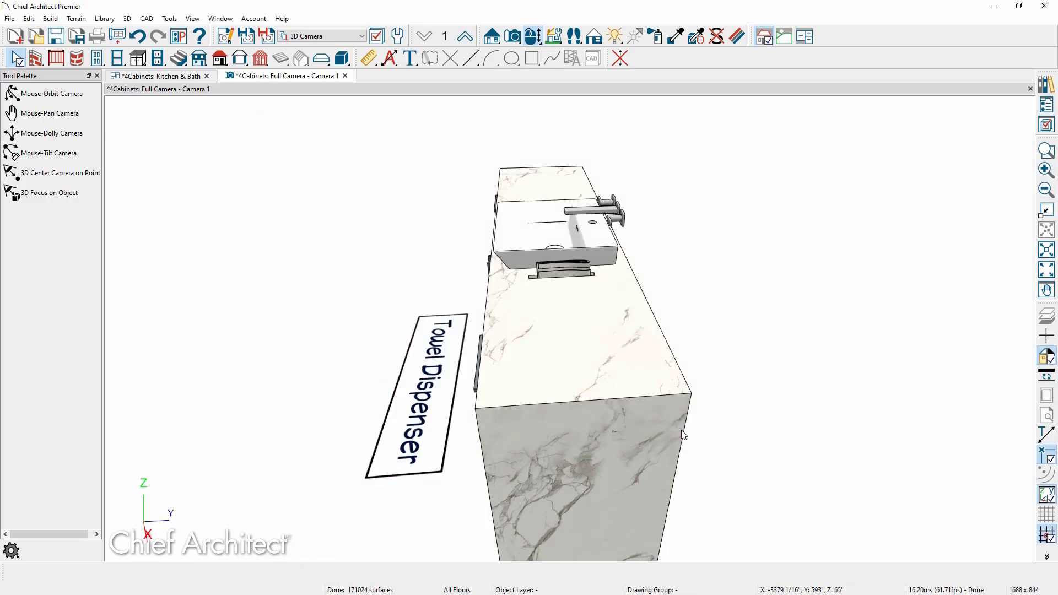
Show the Towel Dispenser note's global 3D rotation planes and rotate it about the X axis to stand upright facing the vanity's front.
key("o")
mouse_move(664, 423)
left_mouse_down()
mouse_move(665, 364)
mouse_move(651, 415)
left_mouse_up()
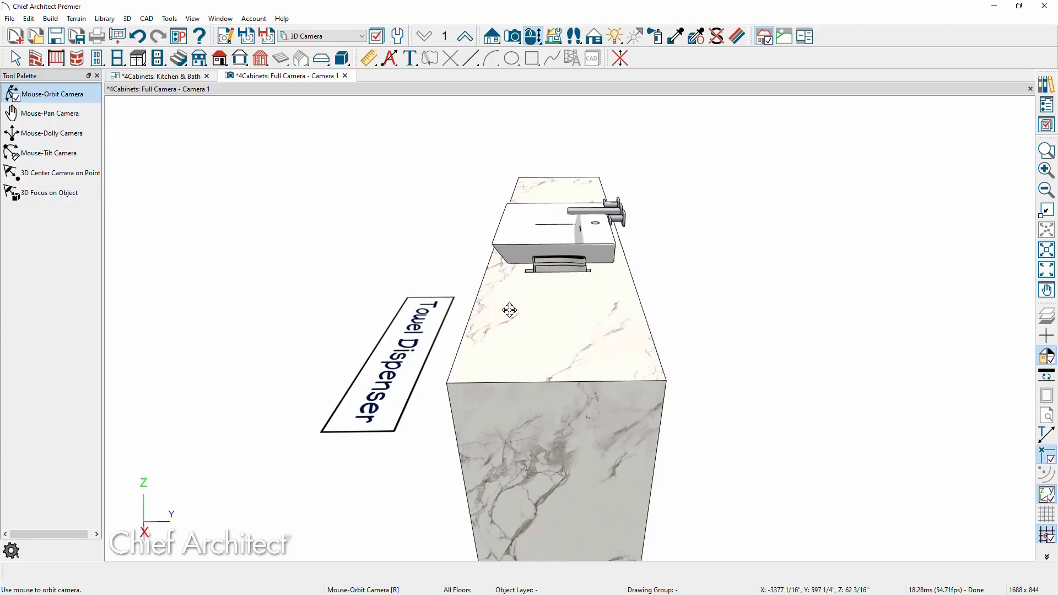
key("space")
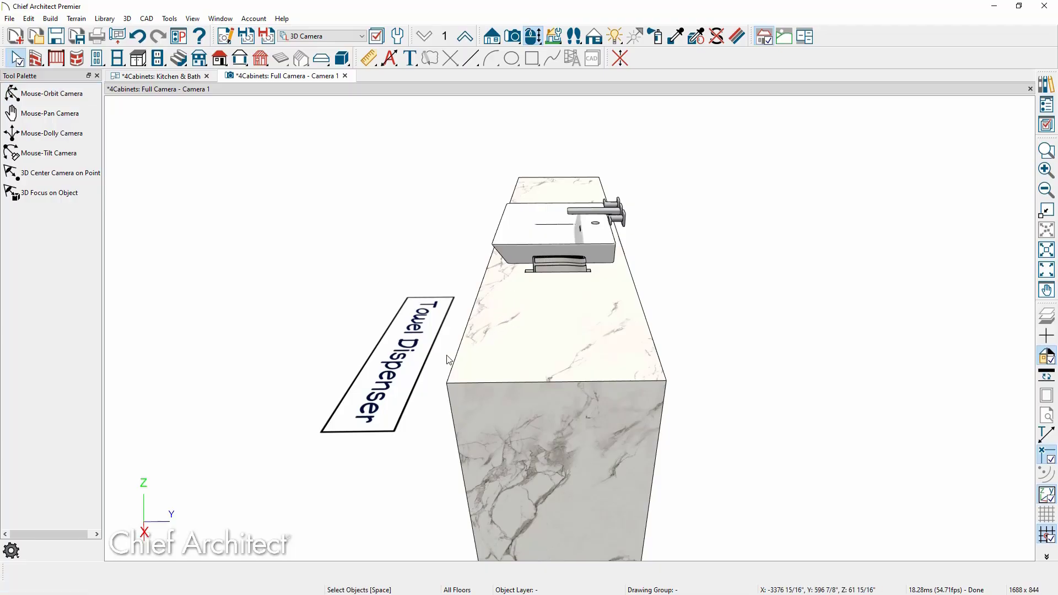
left_click(394, 375)
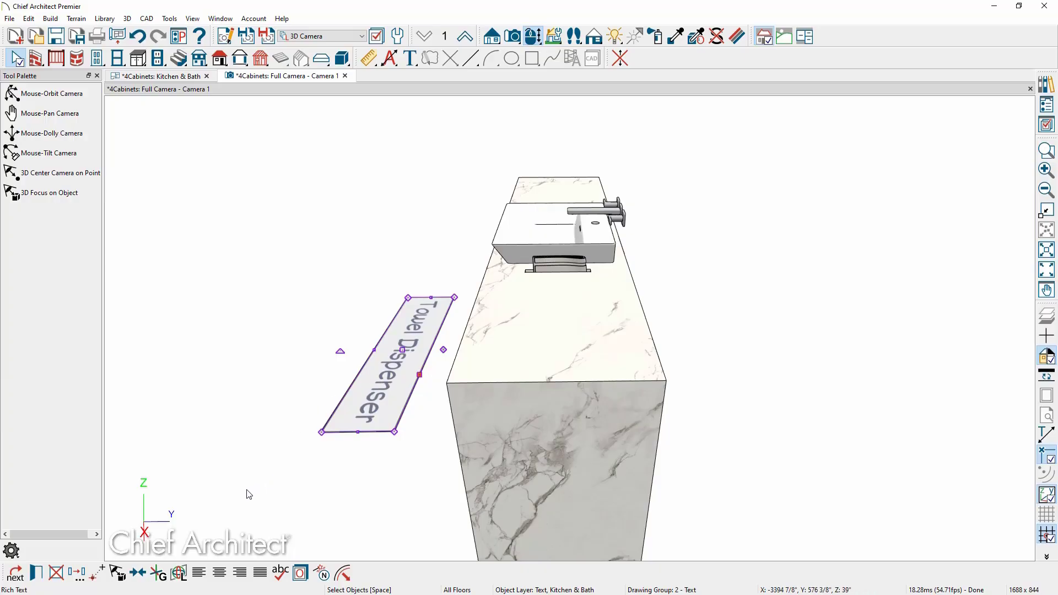
left_click(179, 573)
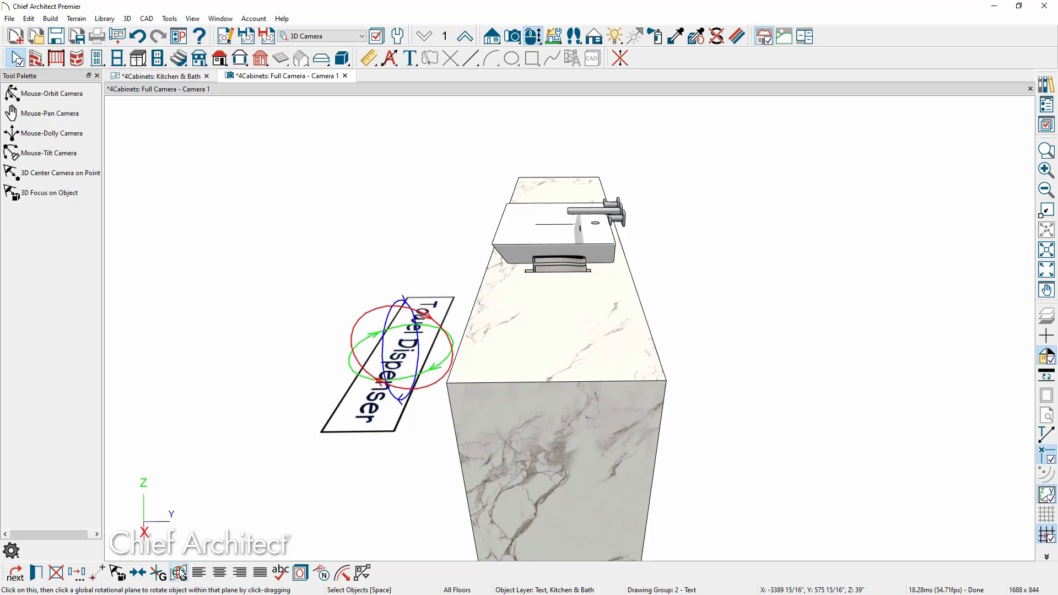
left_click(420, 389)
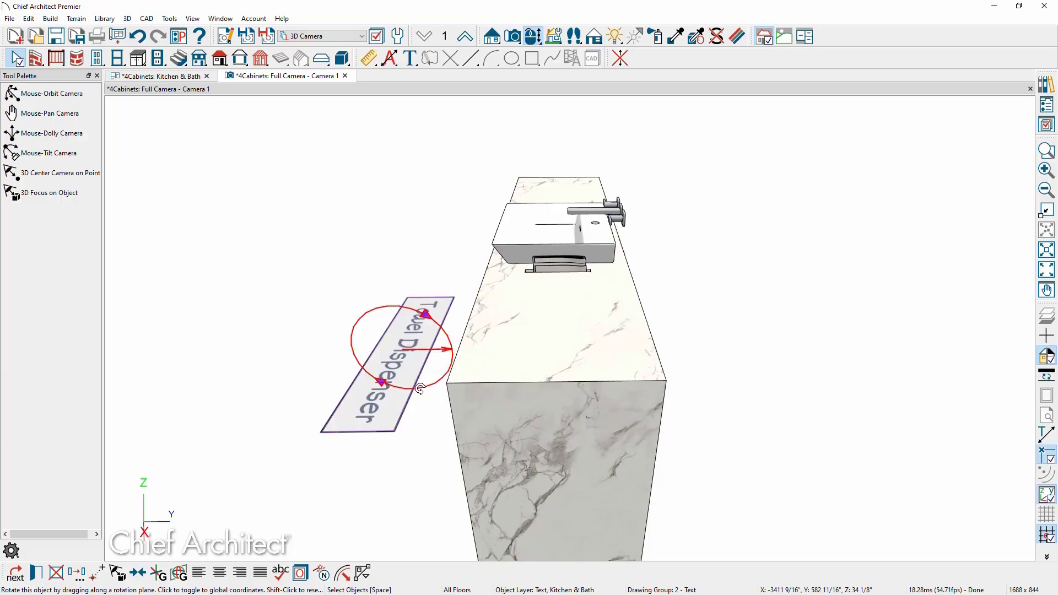
left_click_drag(420, 389, 455, 344)
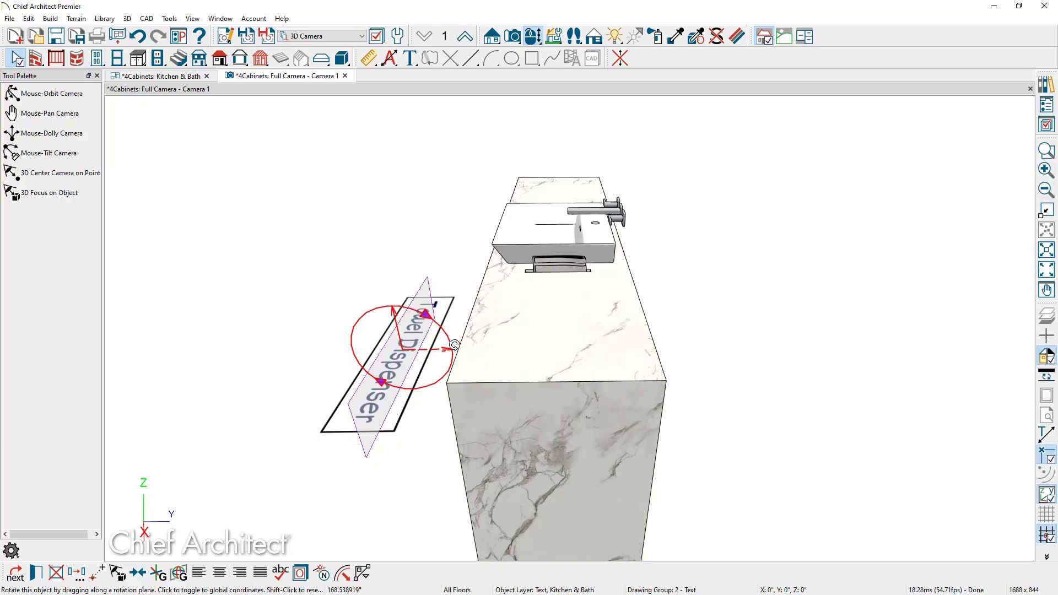
left_click_drag(454, 344, 601, 319)
key("Escape")
key("o")
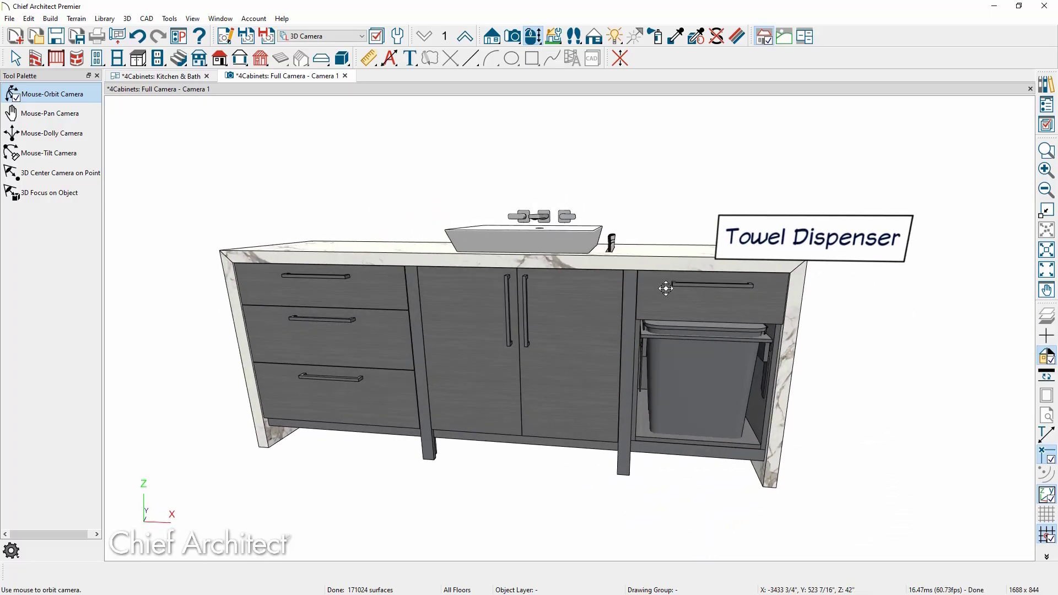
Move the Towel Dispenser note along the X axis toward the sink and raise it clear above the countertop.
key("space")
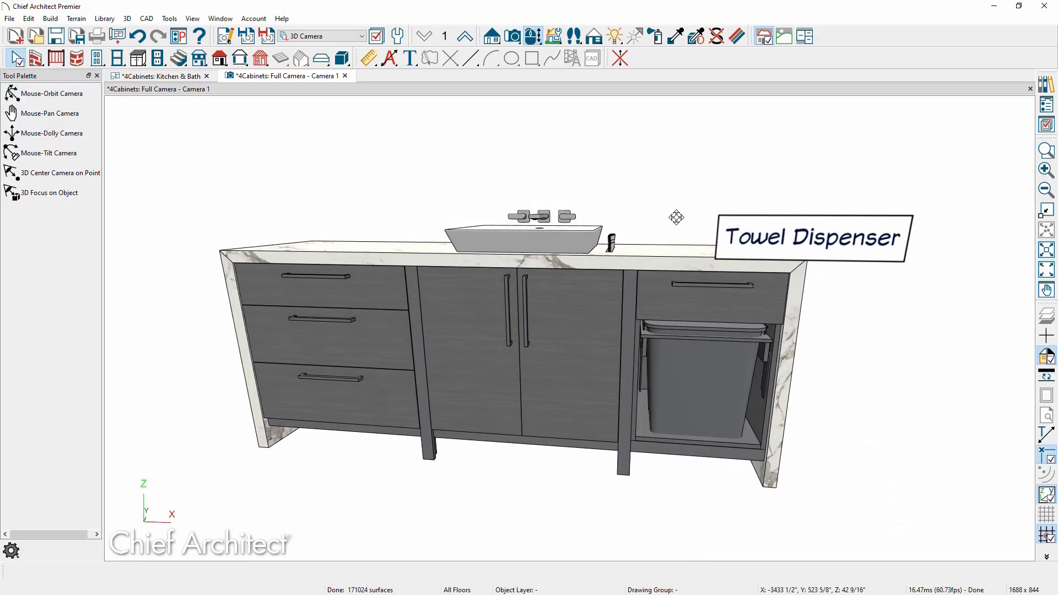
left_click(744, 240)
left_click(807, 239)
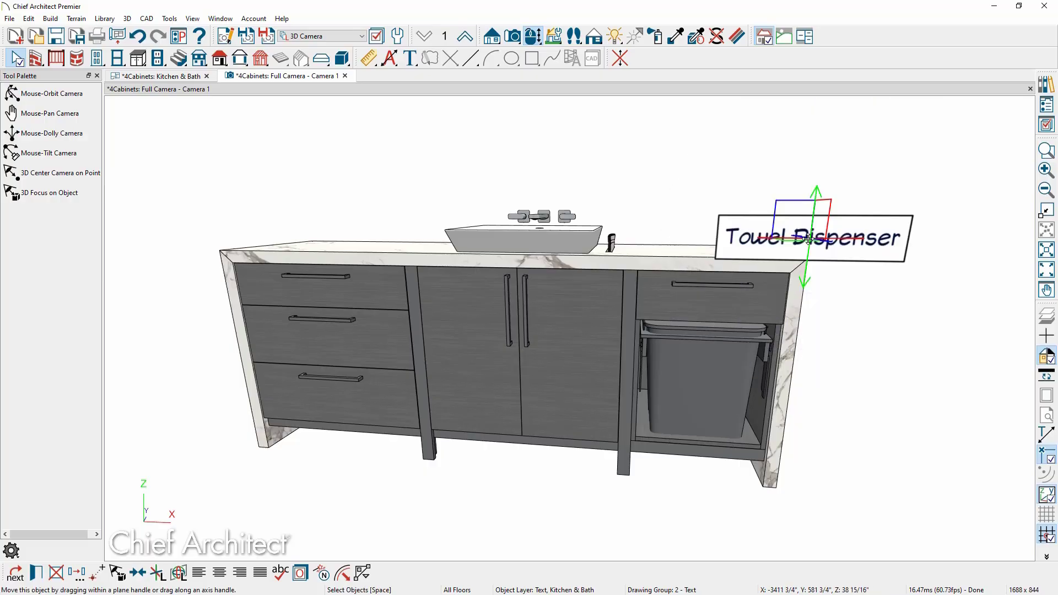
left_click_drag(807, 239, 724, 237)
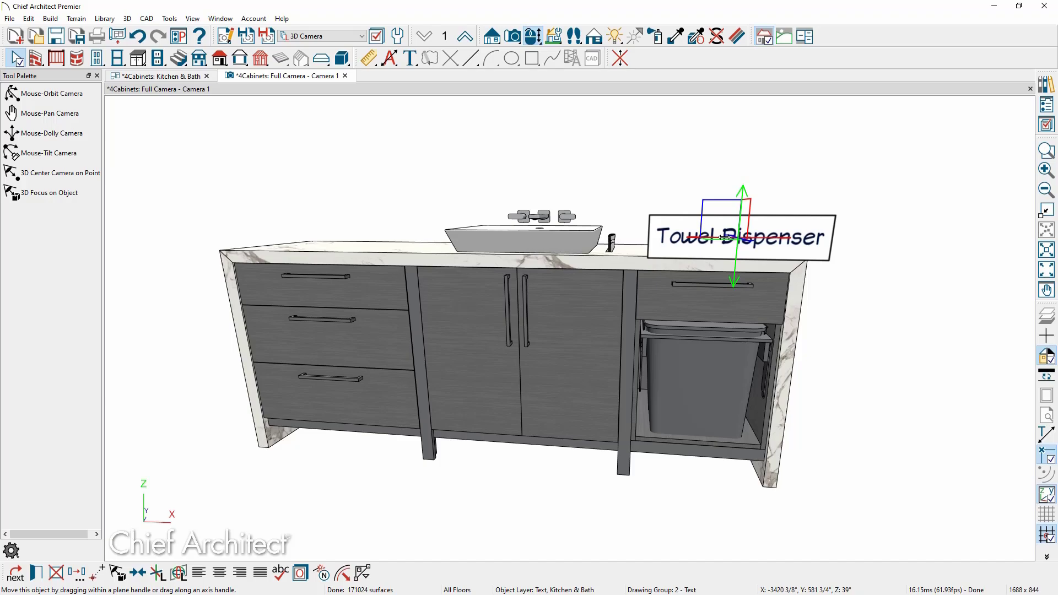
left_click_drag(742, 190, 744, 164)
key("Escape")
middle_click_drag(741, 203, 723, 213)
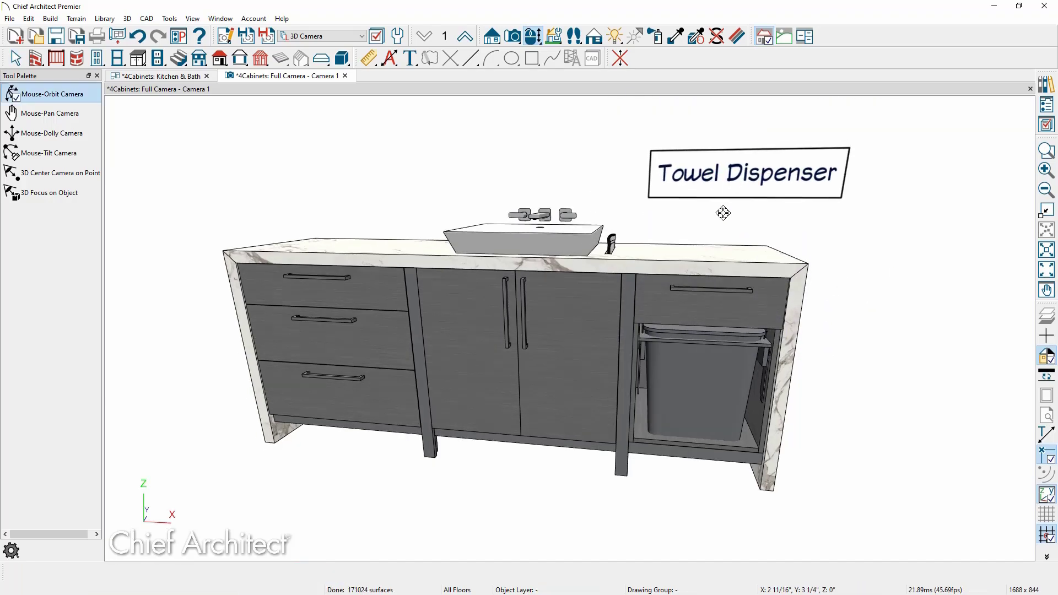
From the vanity's end view, move the Towel Dispenser note back over the countertop, in line with the towel dispenser.
left_click_drag(723, 212, 561, 273)
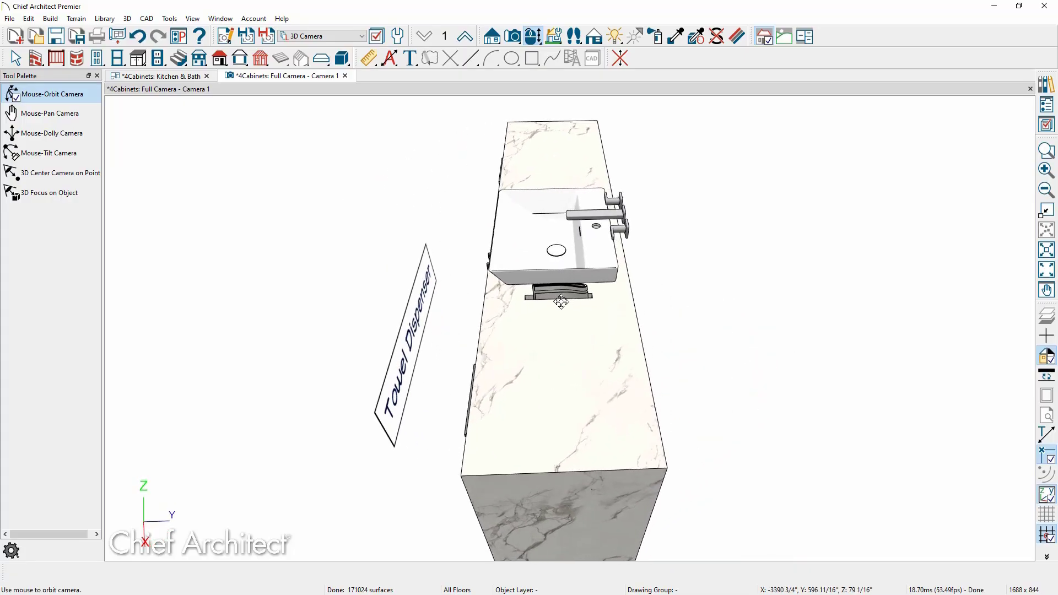
key("Escape")
left_click(417, 319)
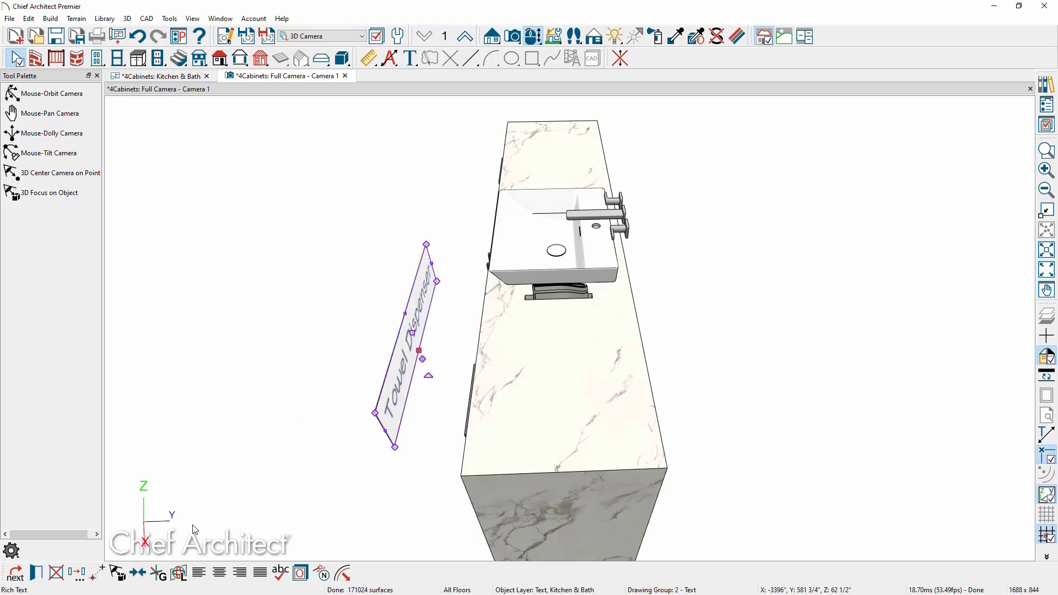
left_click(239, 498)
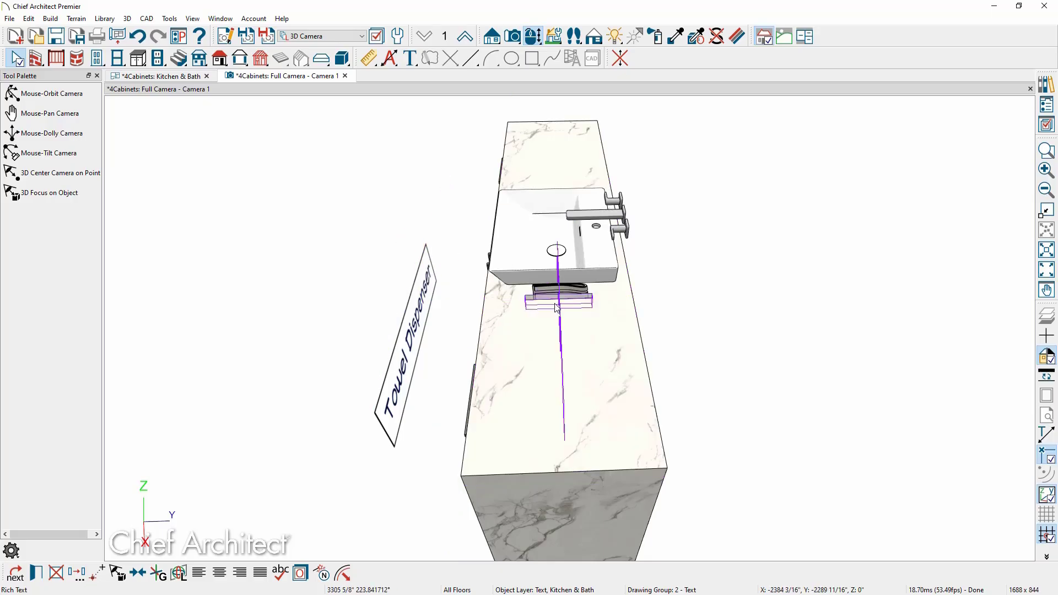
left_click(555, 304)
key("Escape")
key("o")
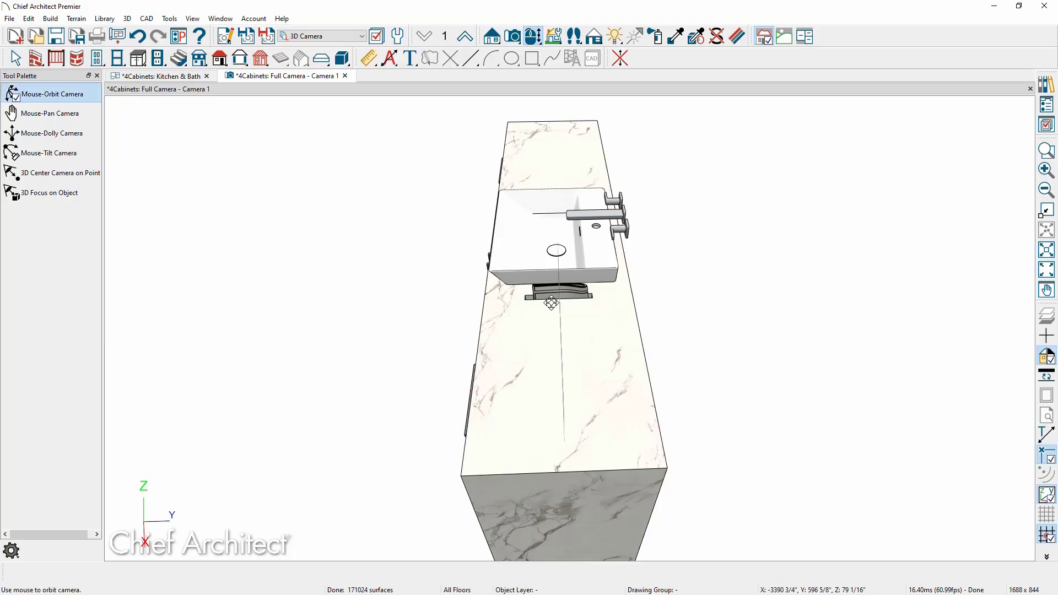
left_click_drag(527, 306, 707, 253)
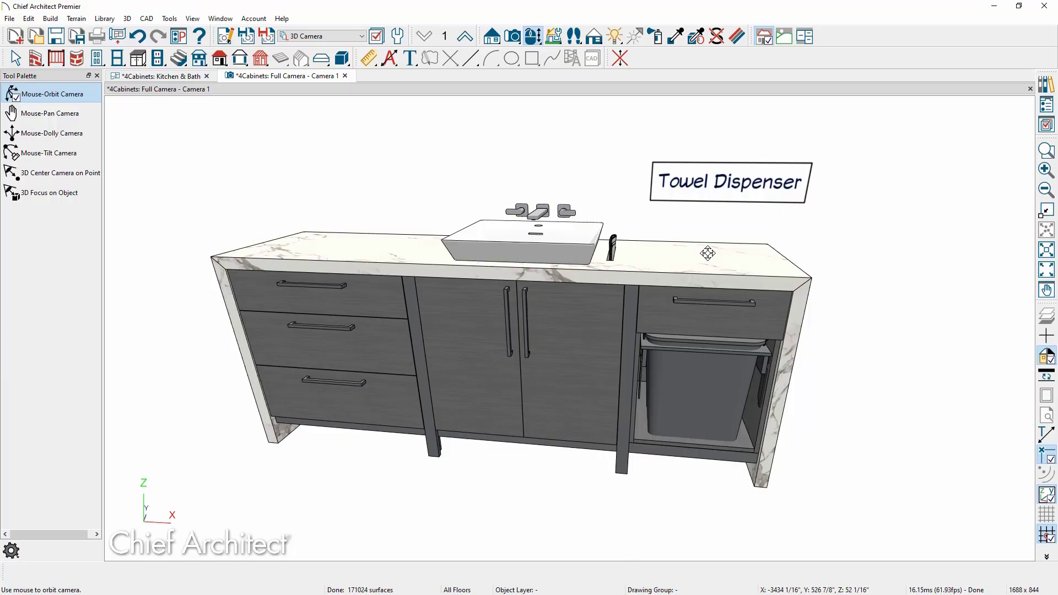
Pull an arrow out of the Towel Dispenser note's side nearest the sink and point it at the towel dispenser.
key("space")
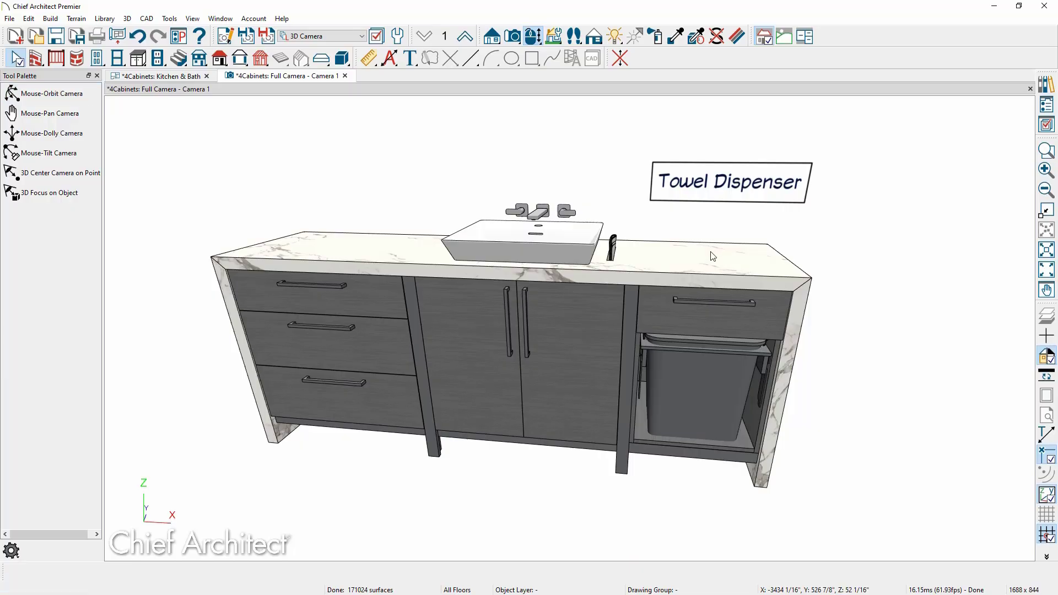
left_click(715, 198)
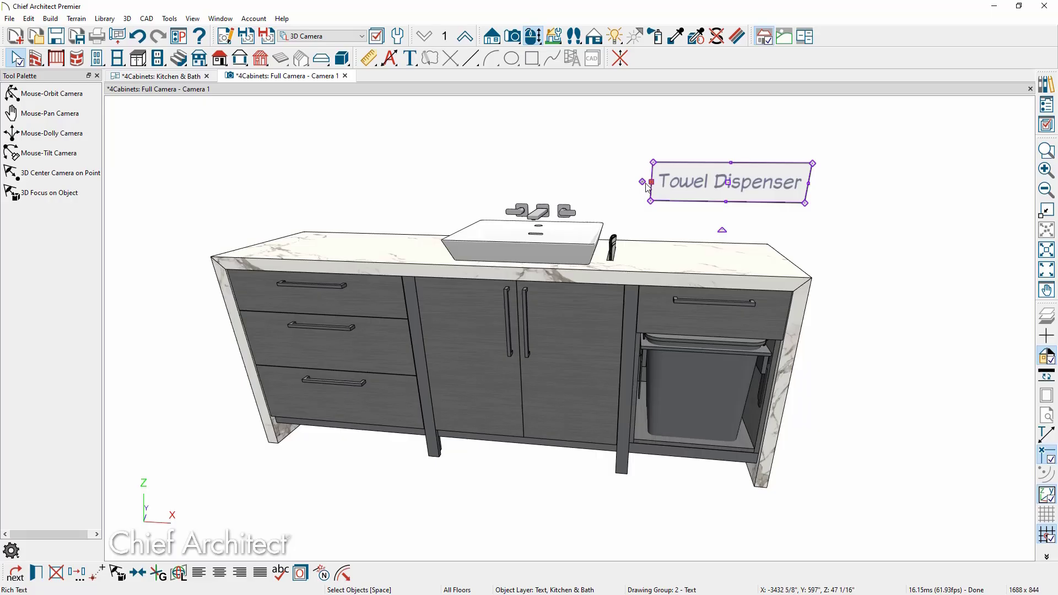
left_click_drag(647, 185, 602, 256)
key("Escape")
key("o")
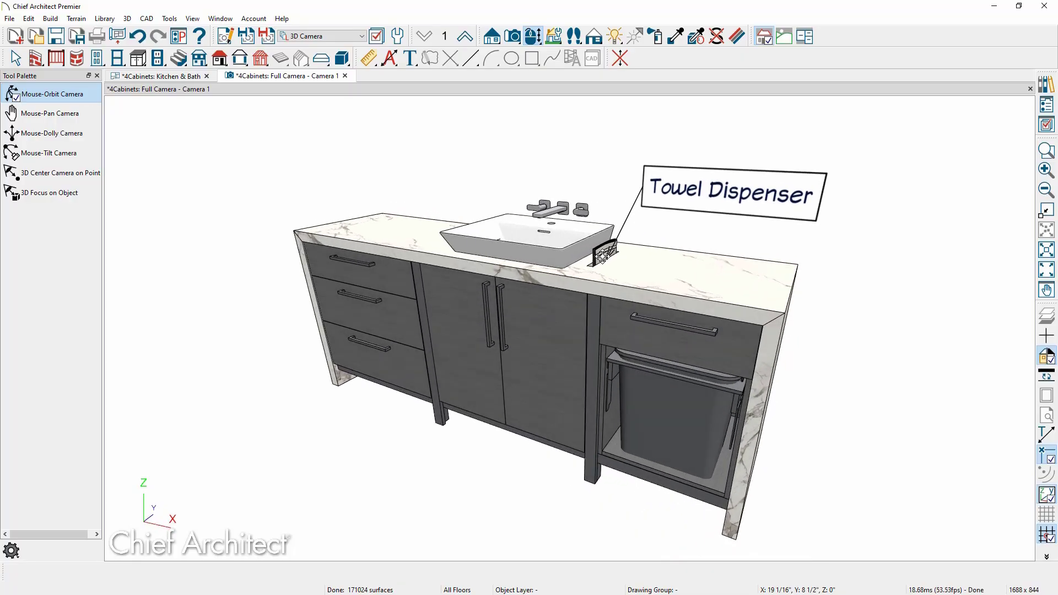
Turn on Faces Camera for the Towel Dispenser note.
key("space")
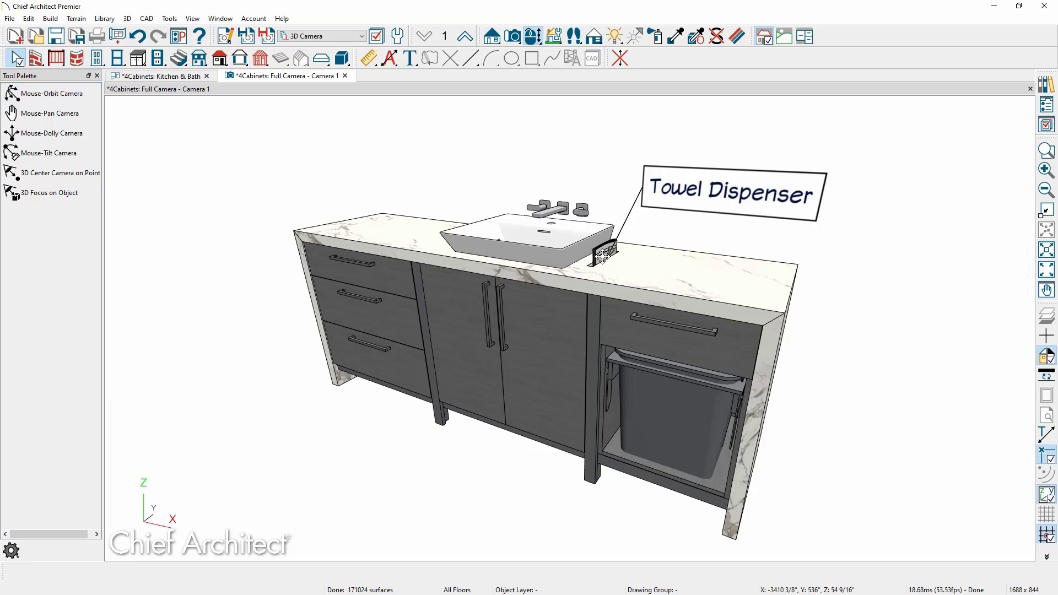
double_click(666, 197)
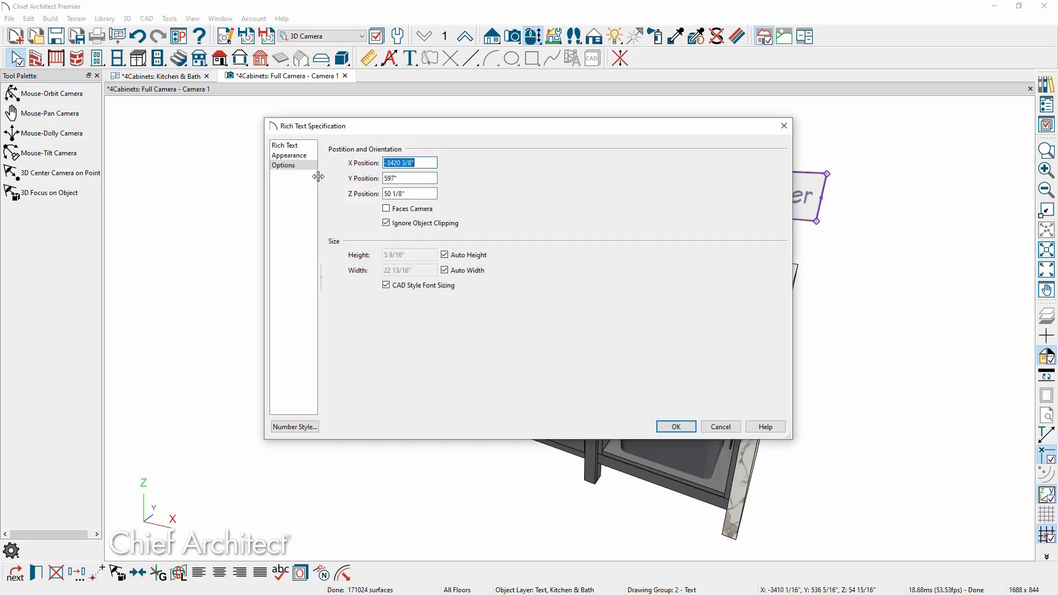
left_click(387, 209)
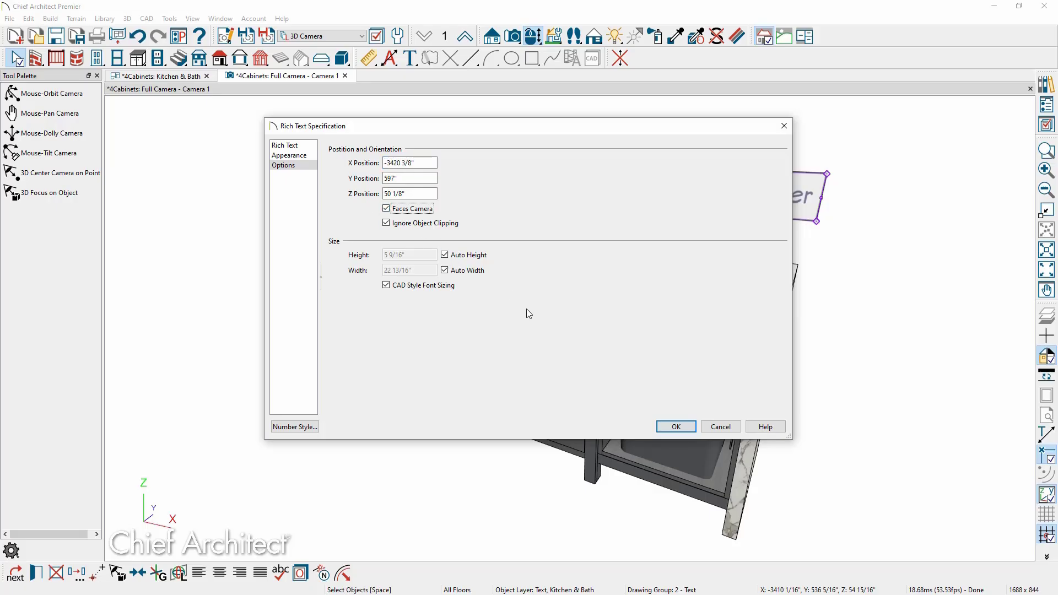
left_click(675, 426)
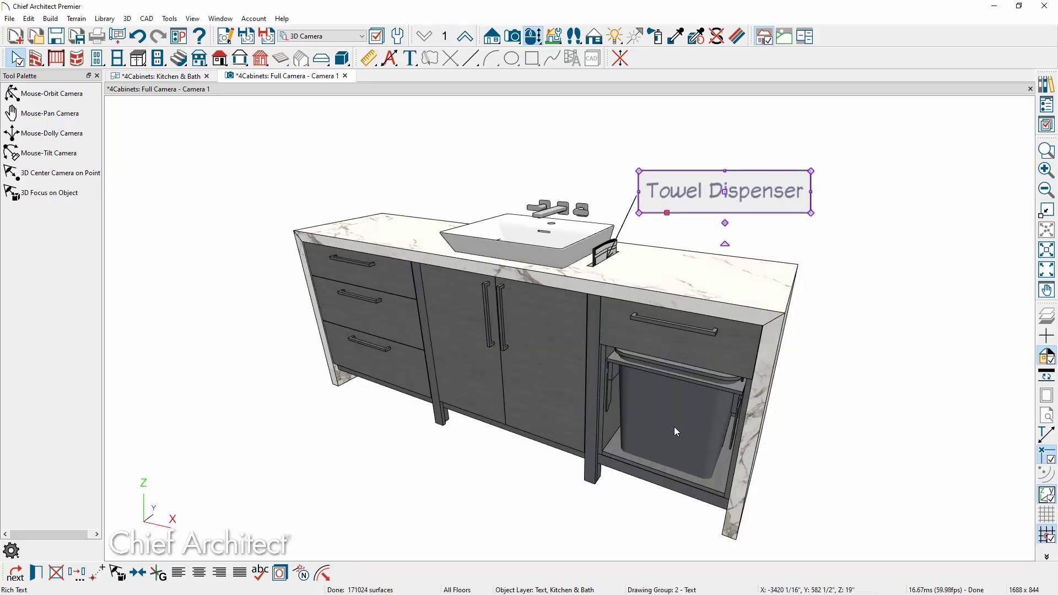
left_click(689, 232)
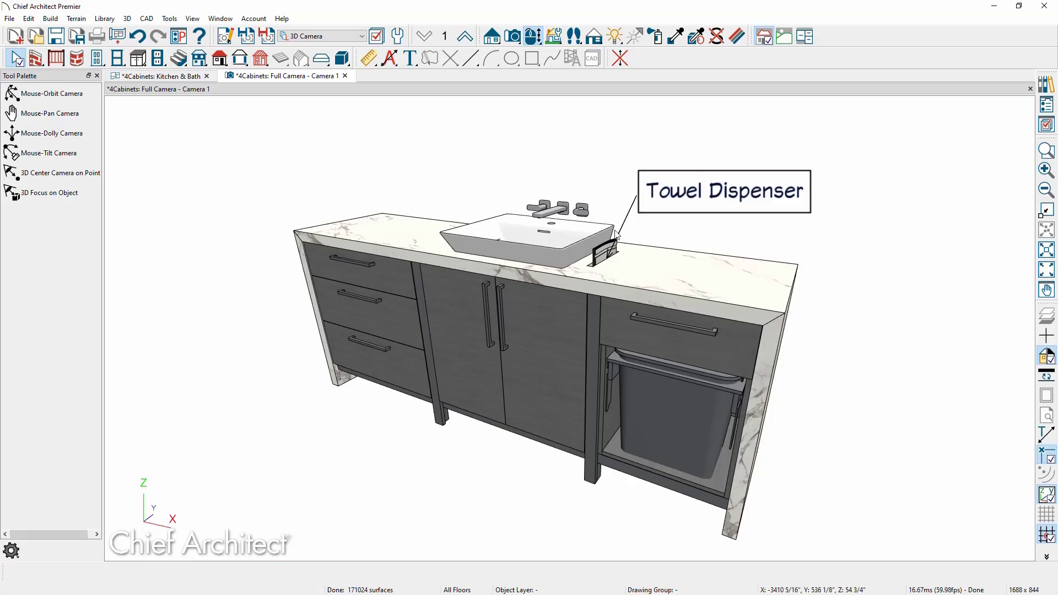
key("o")
left_click_drag(659, 259, 693, 259)
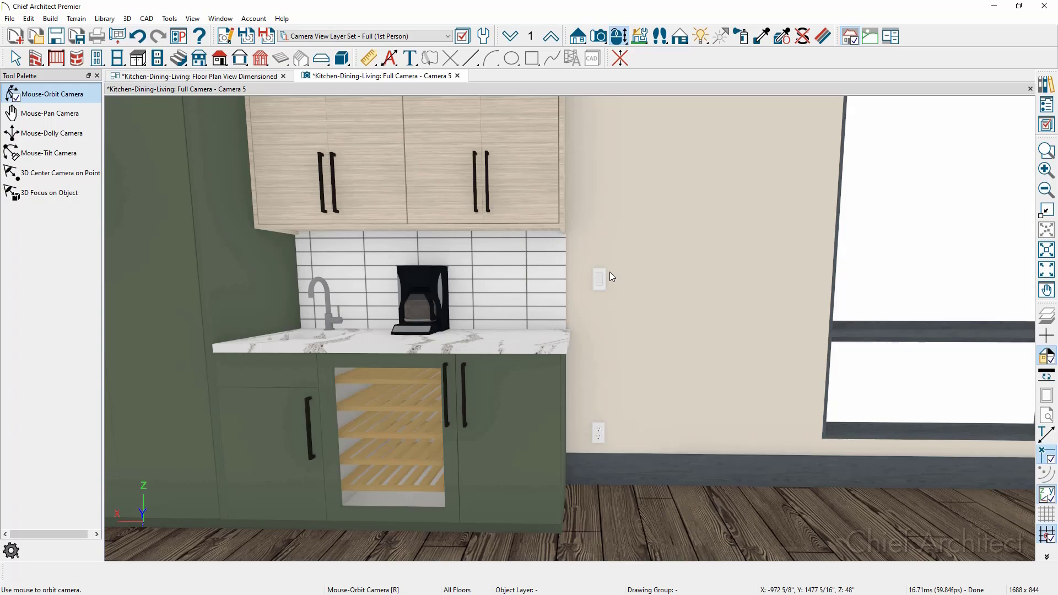
Examine the comment in the wall switch's object information and close its specification without changes.
key("space")
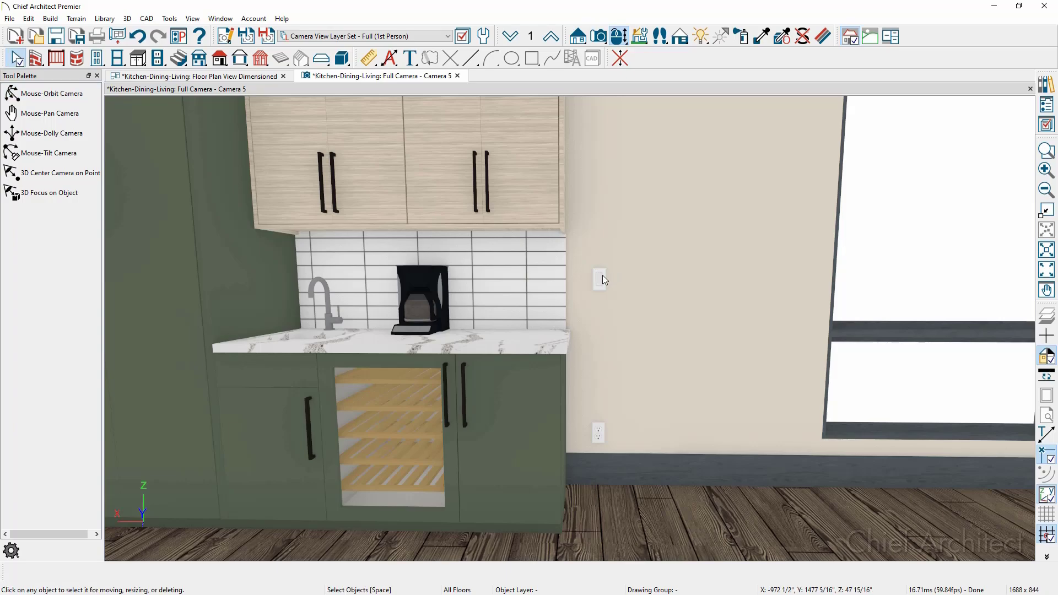
double_click(601, 274)
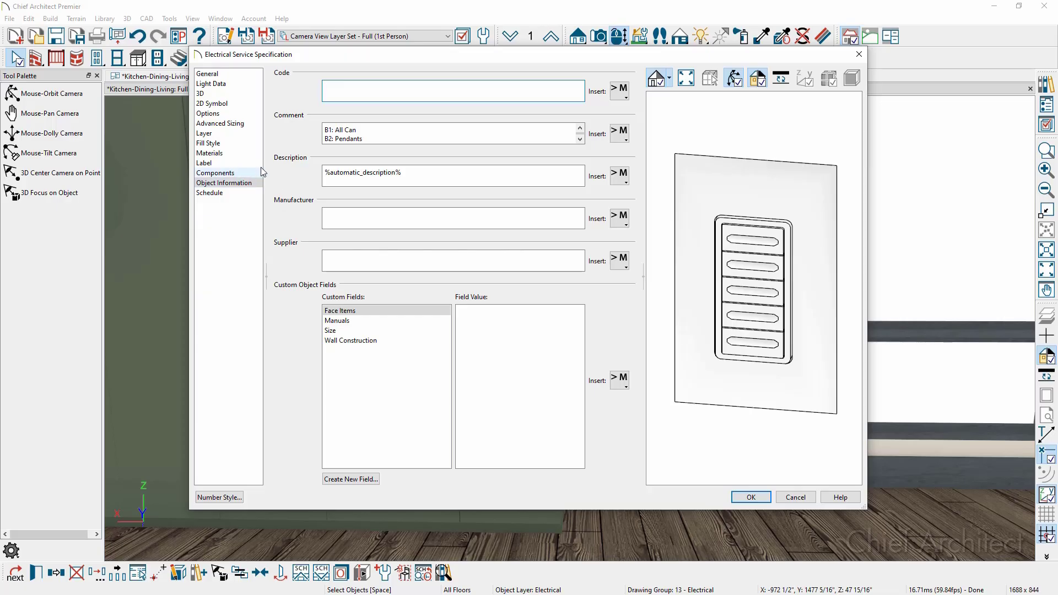
left_click(369, 130)
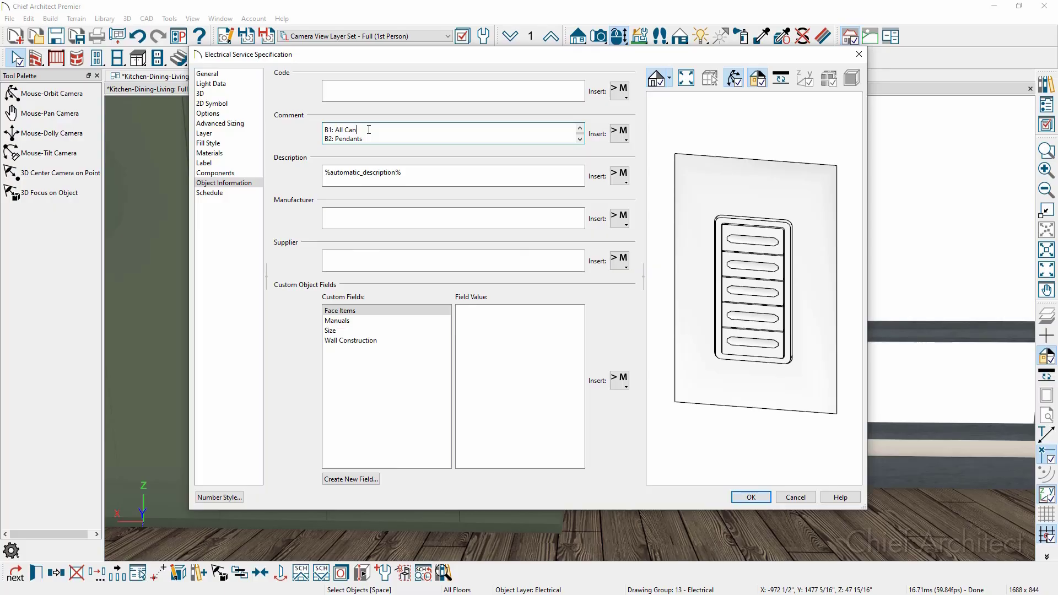
scroll(368, 130, "down", 1)
left_click(786, 495)
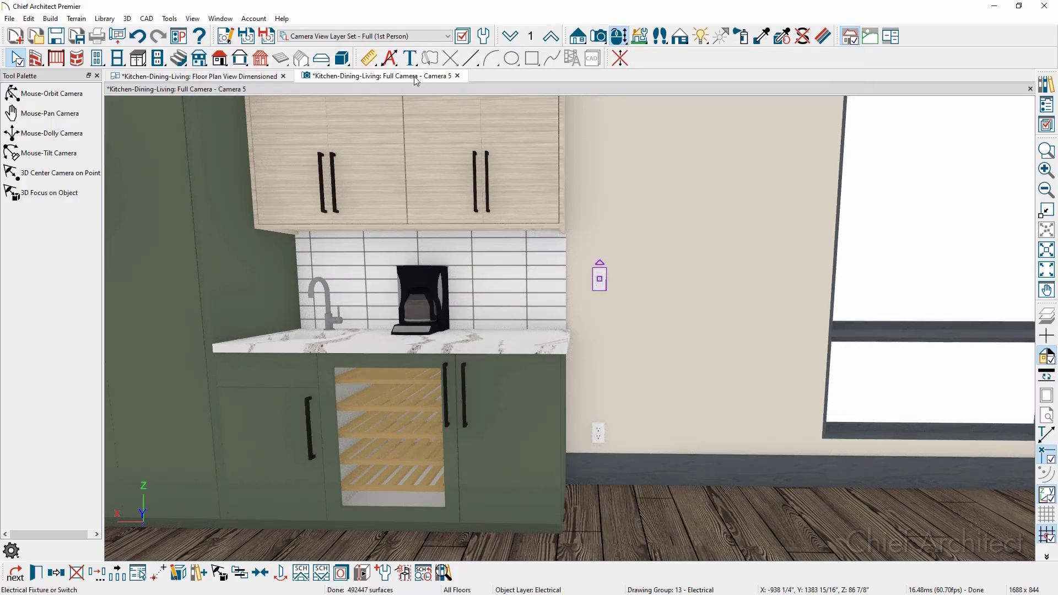
Start a leader line and choose the bounding box surface, rather than an object face, as its drawing surface.
left_click(410, 58)
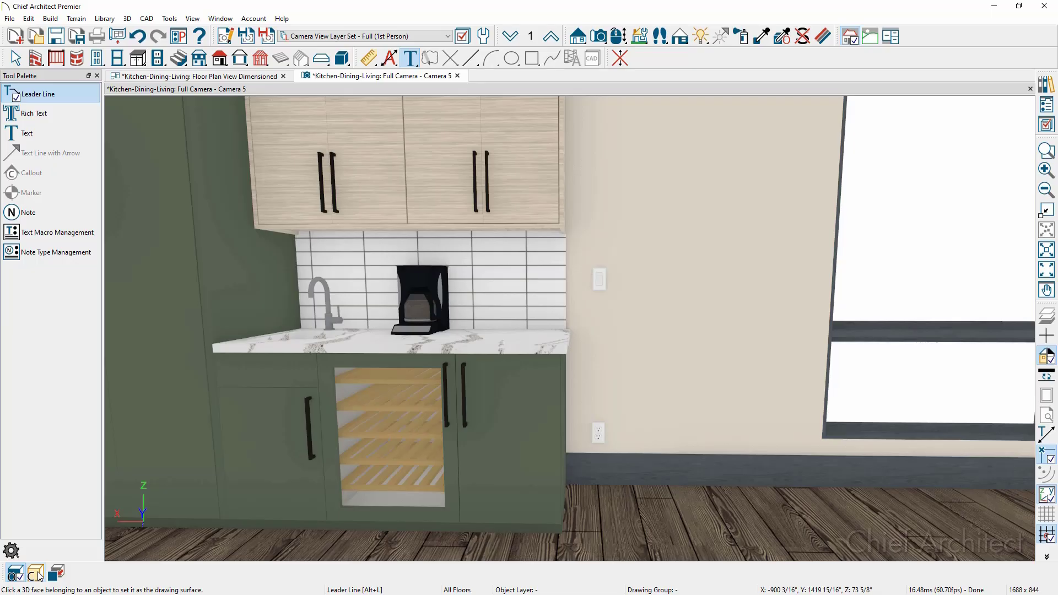
left_click(22, 575)
left_click(35, 574)
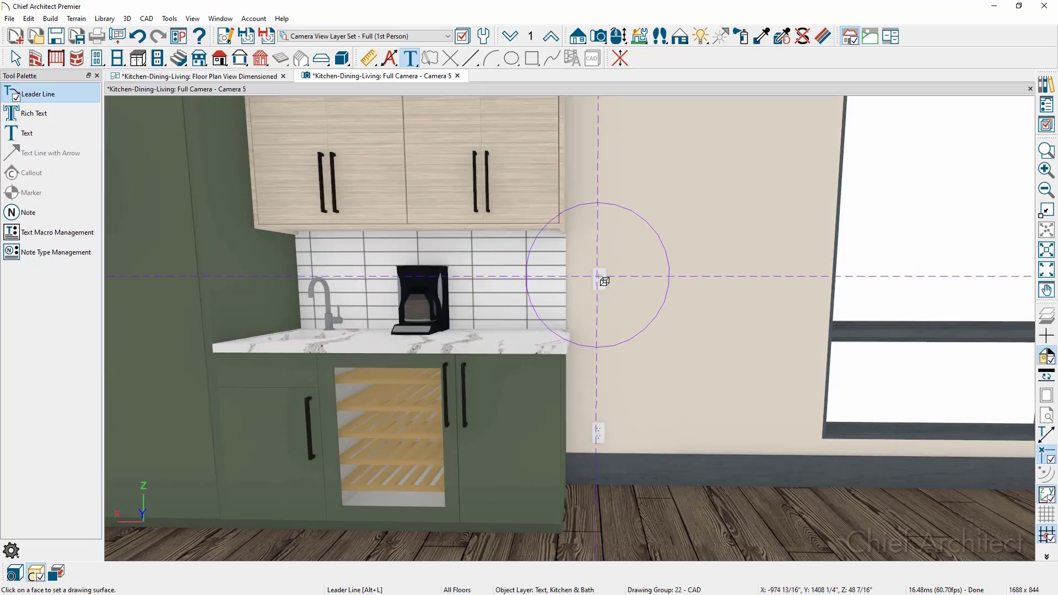
left_click(604, 281)
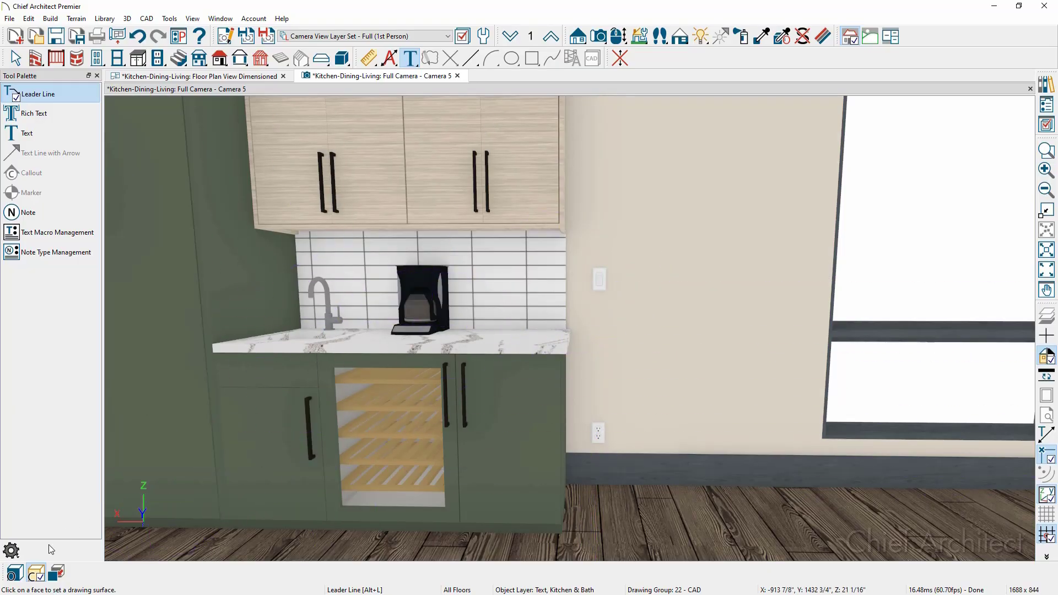
left_click(19, 576)
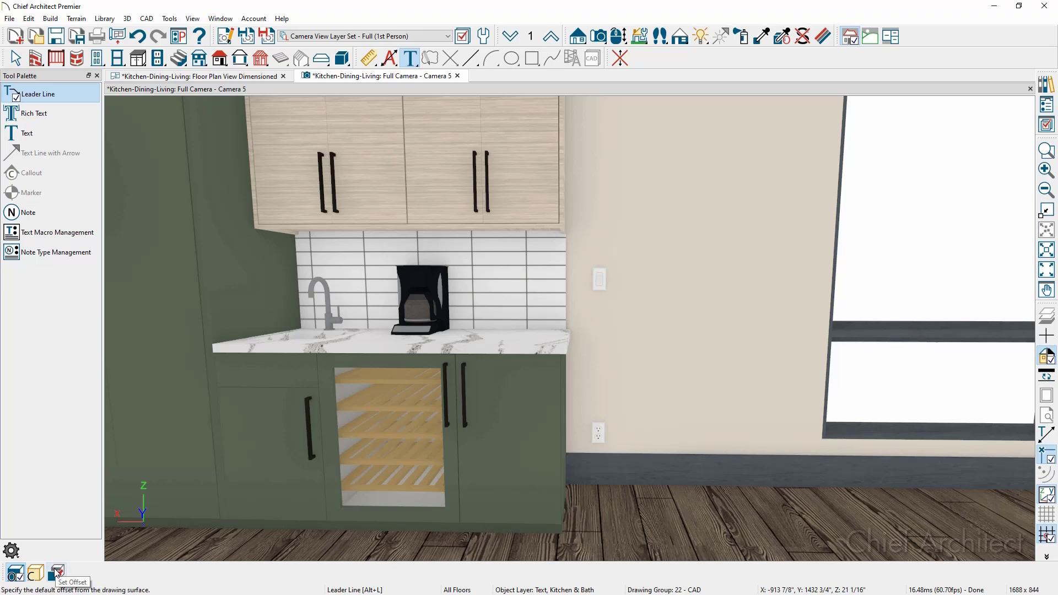
Set the offset from the drawing surface to 0.
left_click(57, 573)
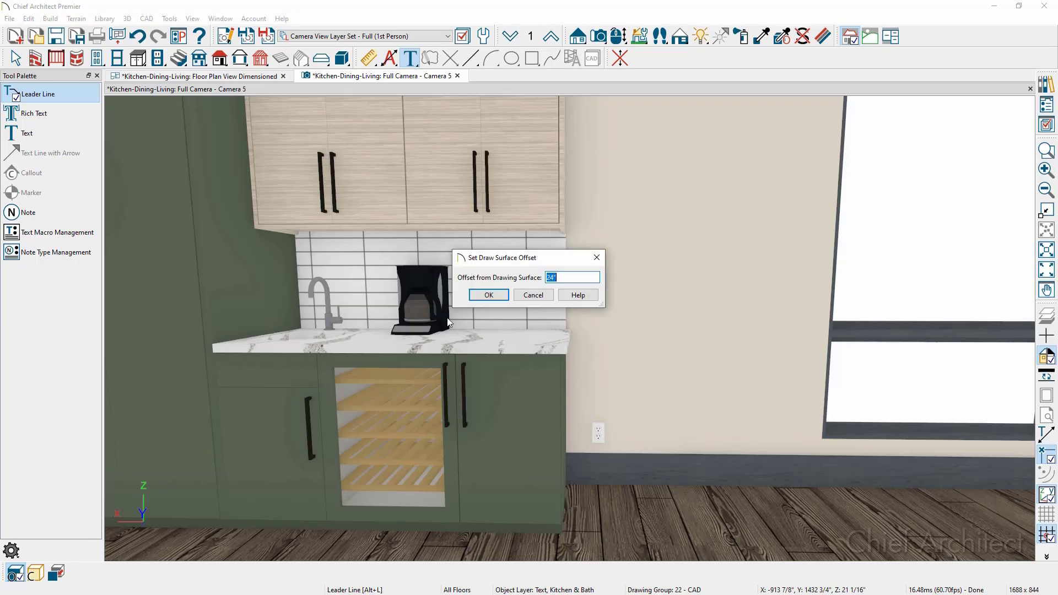
left_click_drag(531, 265, 488, 264)
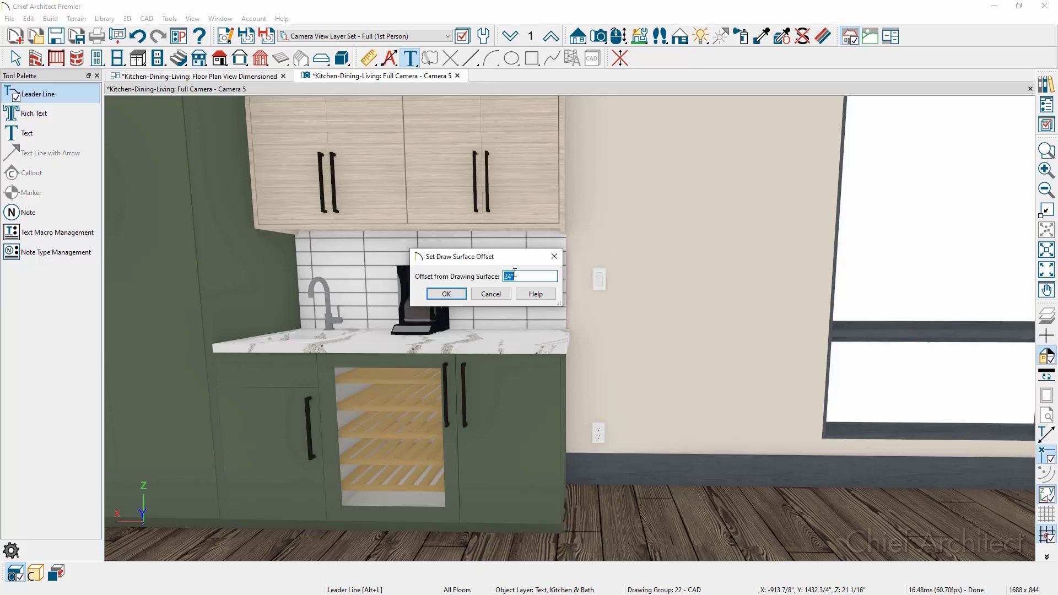
type("0")
left_click(450, 292)
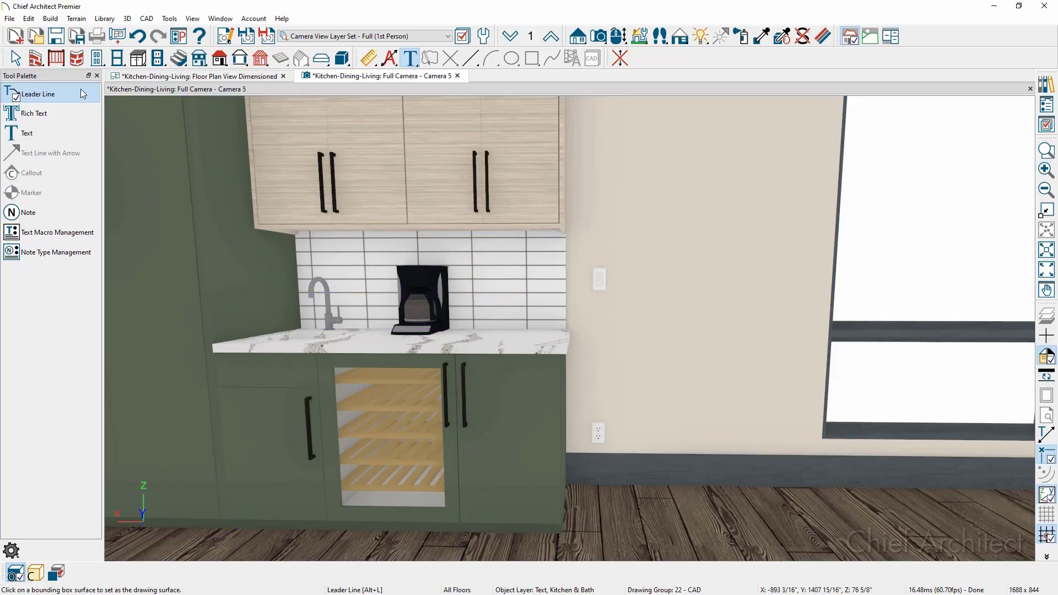
Draw a leader line from the wall switch with a segment of about 15" at 75° and a horizontal one of about 10".
left_click(604, 281)
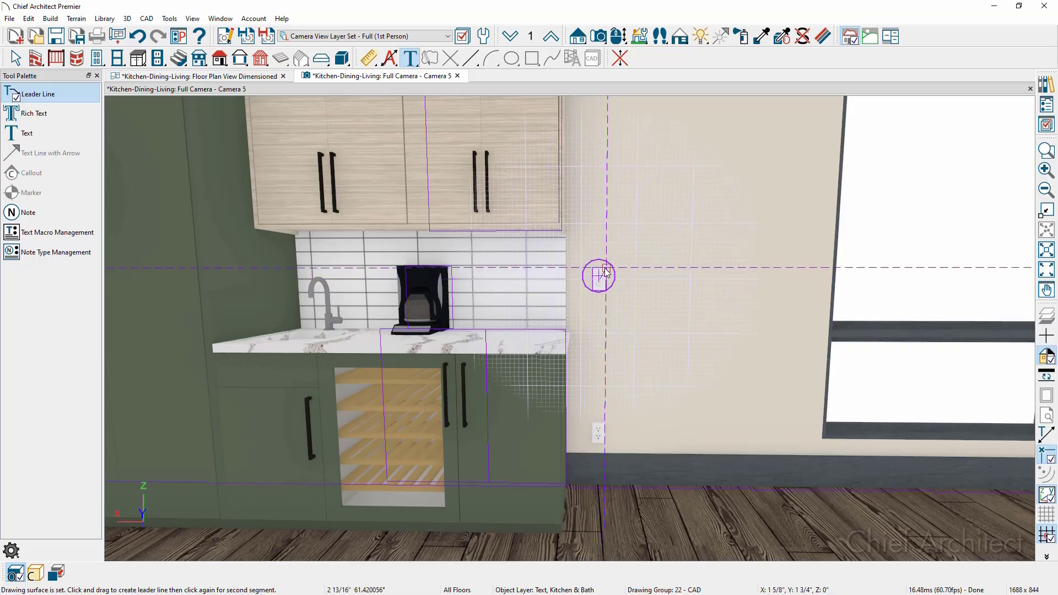
left_click_drag(599, 278, 618, 212)
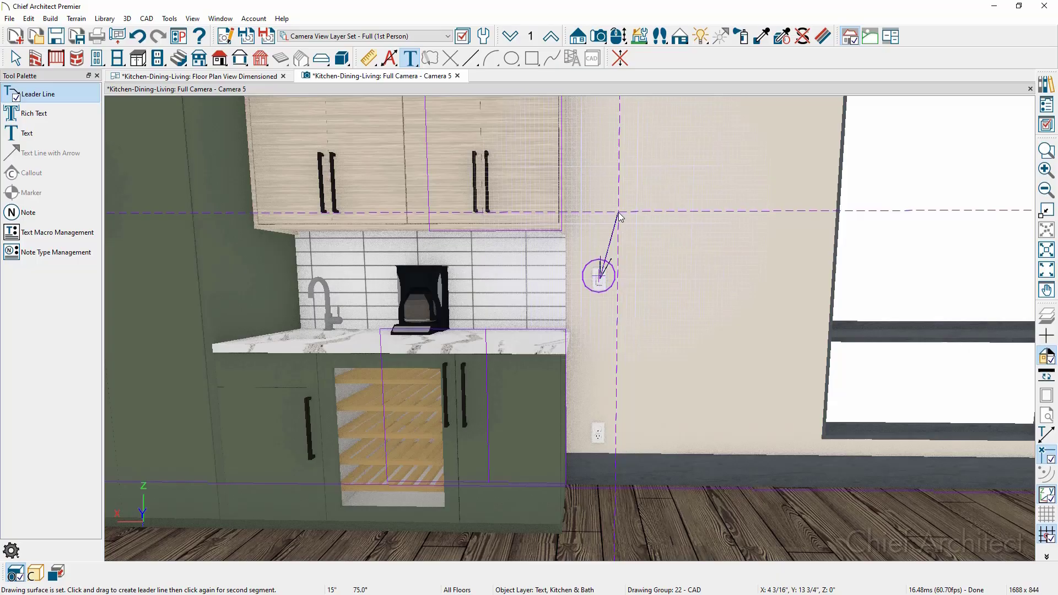
left_click(665, 212)
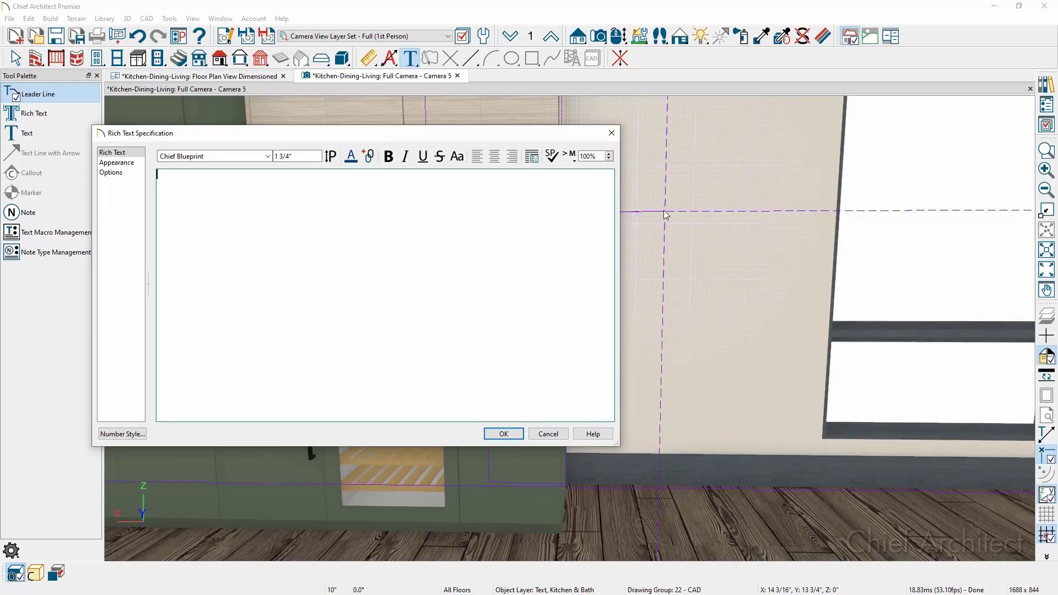
Enter the bold, underlined heading "Multi Switch" in the leader's text and insert the referenced object's Comment macro (%comment%) below it.
type("Multi Switch")
left_click_drag(535, 135, 465, 138)
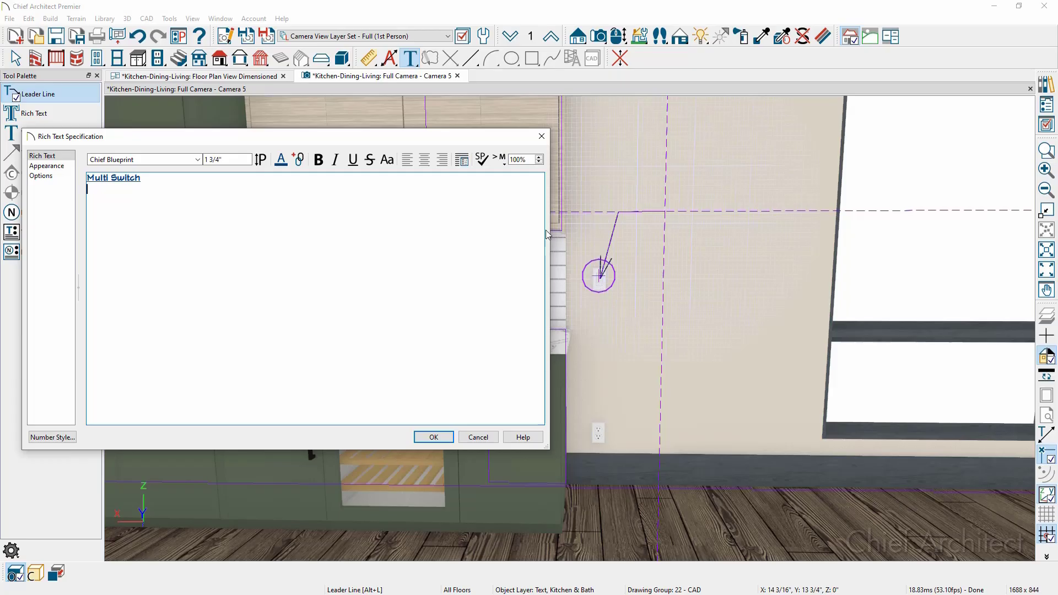
left_click(502, 160)
mouse_move(507, 211)
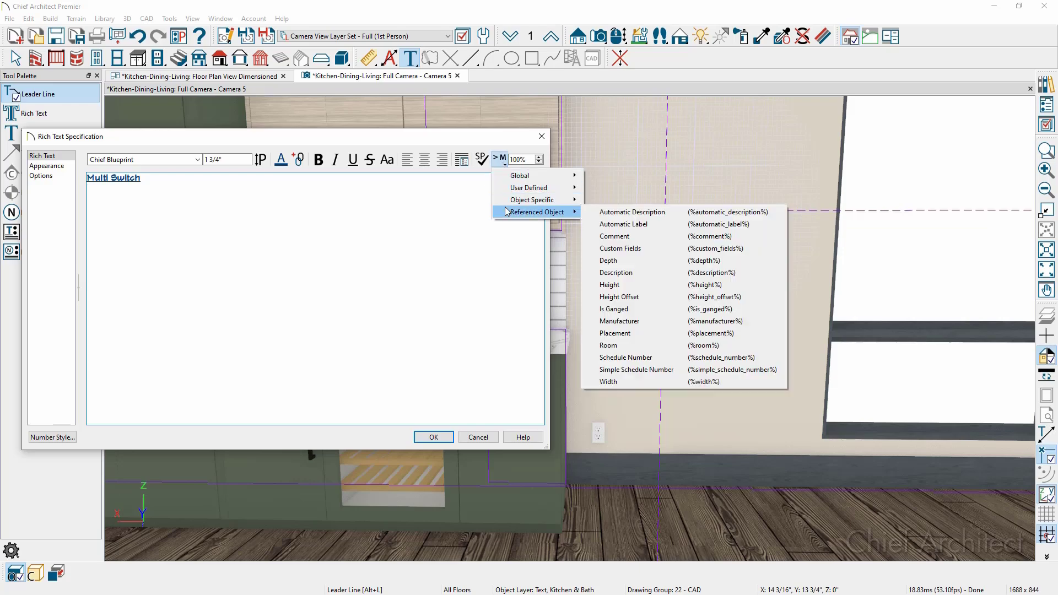
left_click(609, 238)
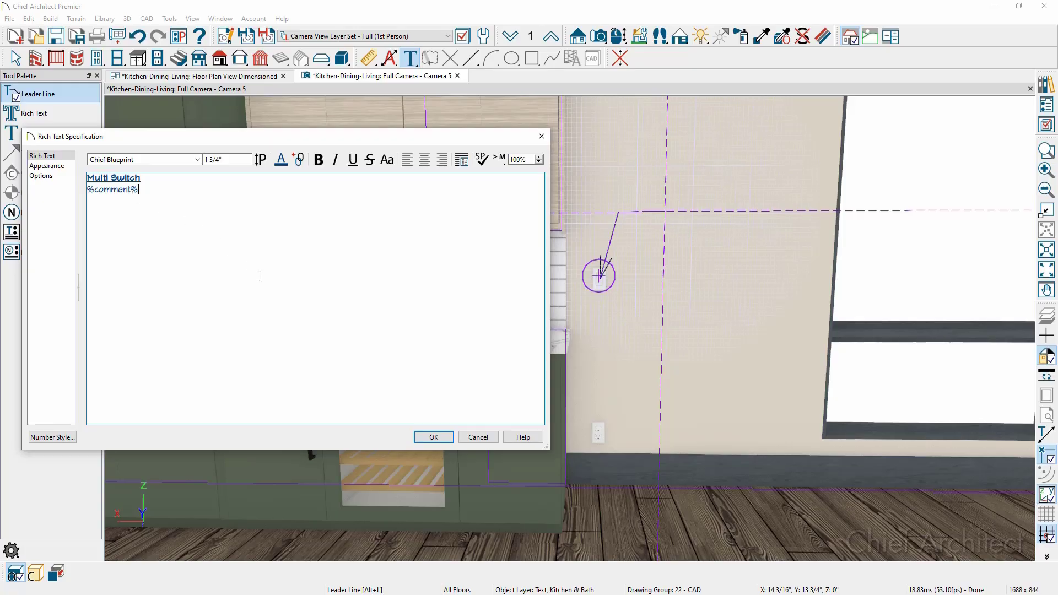
Accept the Multi Switch text and shift the leader's horizontal segment down alongside the upper lines of the text box.
left_click(446, 436)
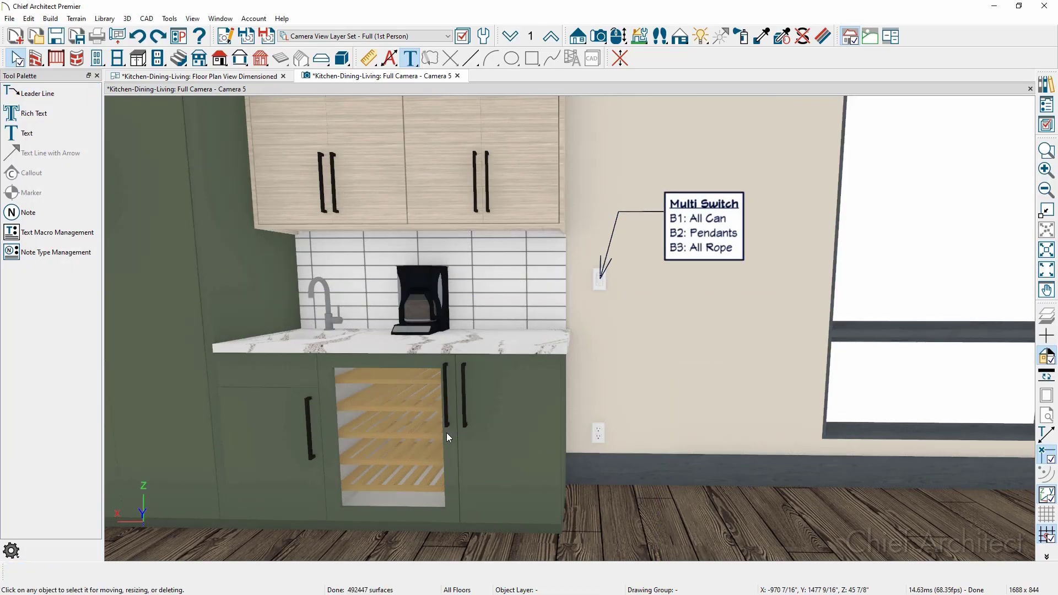
left_click(641, 211)
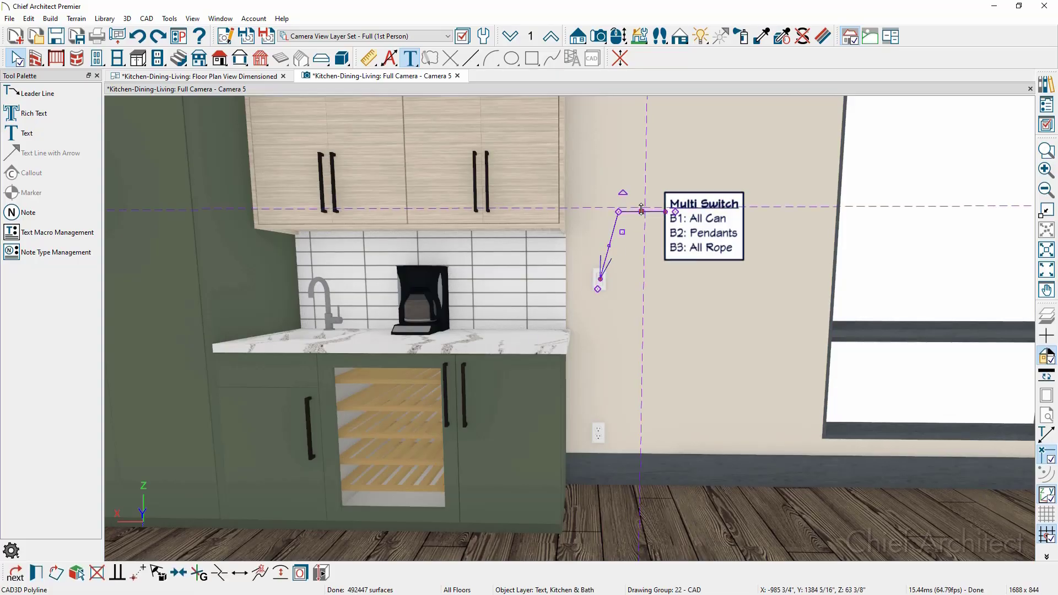
left_click_drag(641, 211, 662, 236)
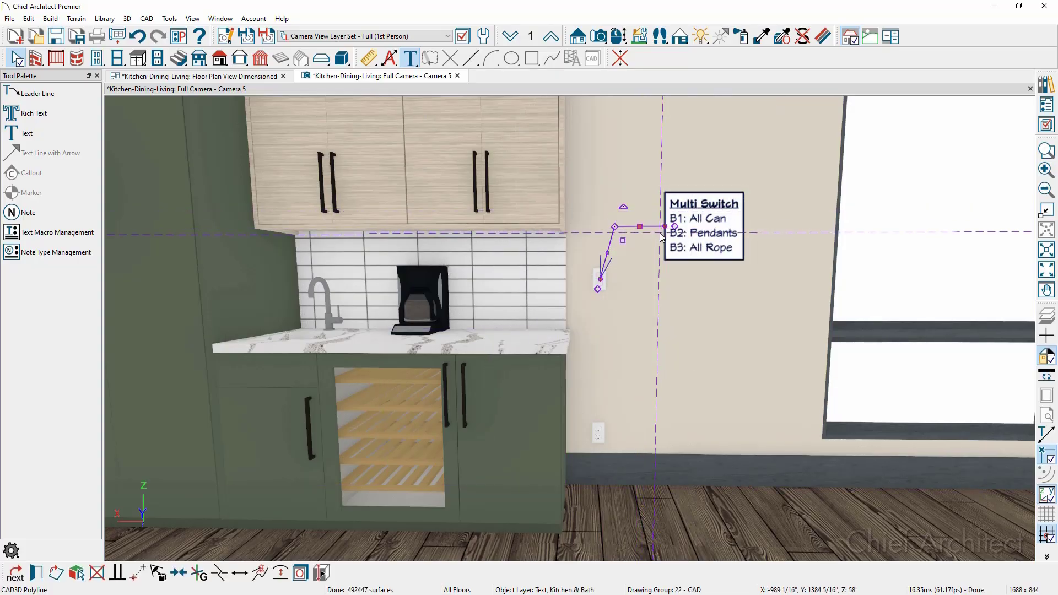
key("Escape")
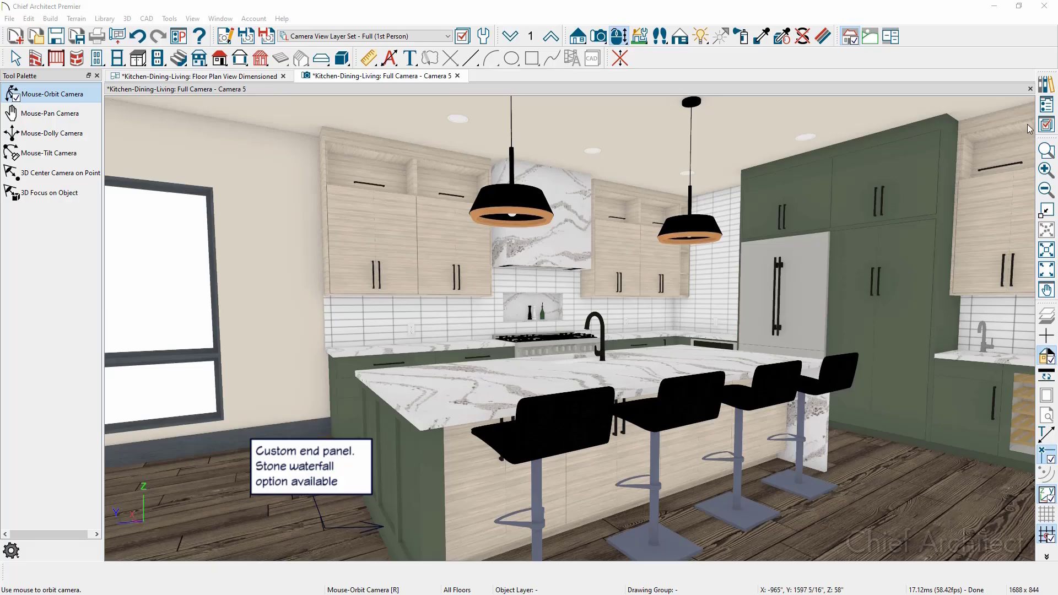
Open the active layer display options, filter them by a wall cabinet, and turn on display of the "Cabinets, Labels" layer.
left_click(1045, 126)
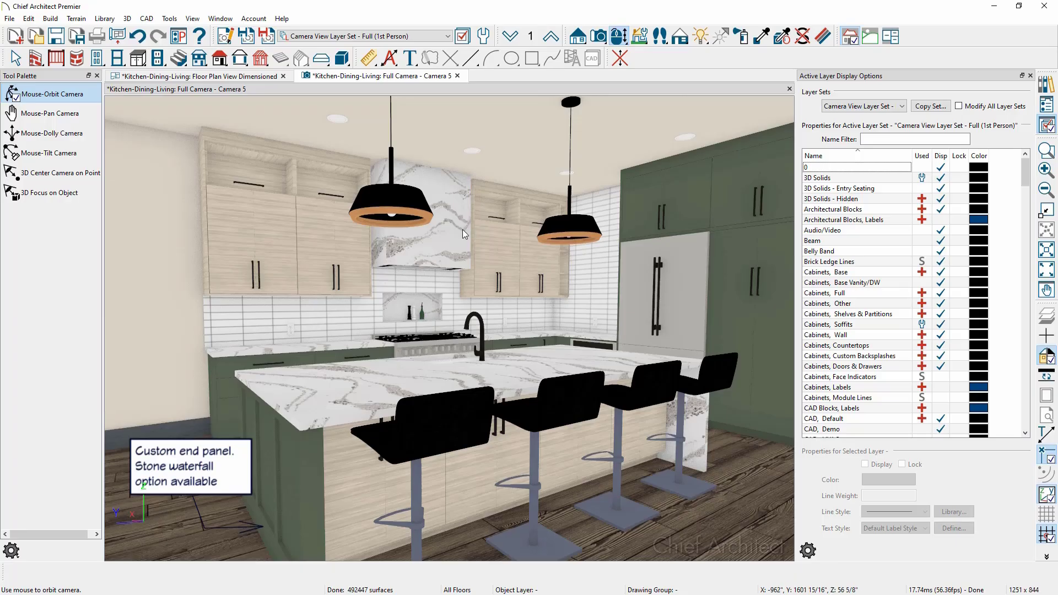
key("space")
left_click(335, 253)
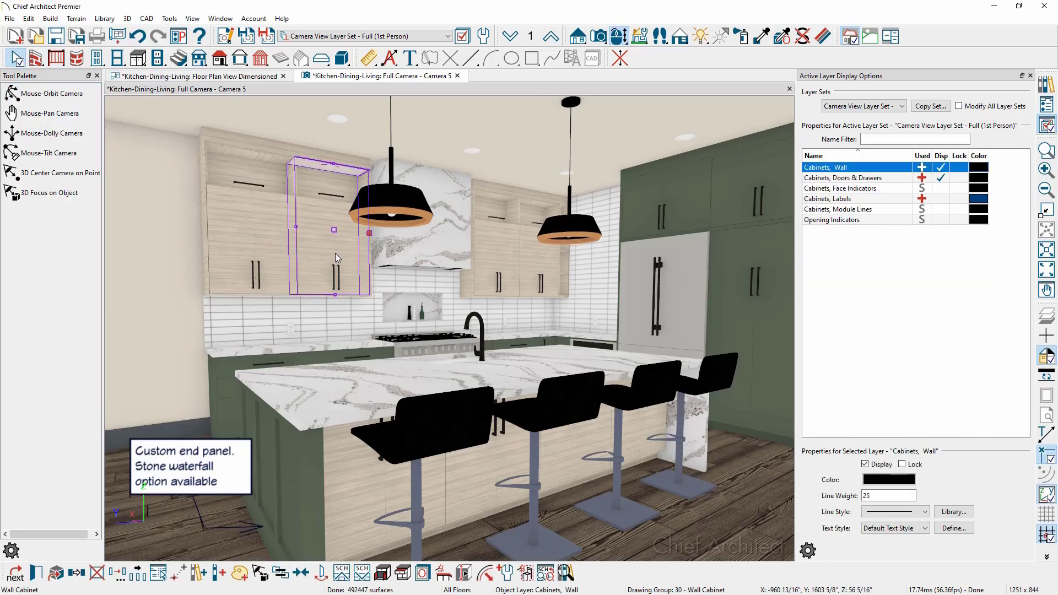
left_click(873, 199)
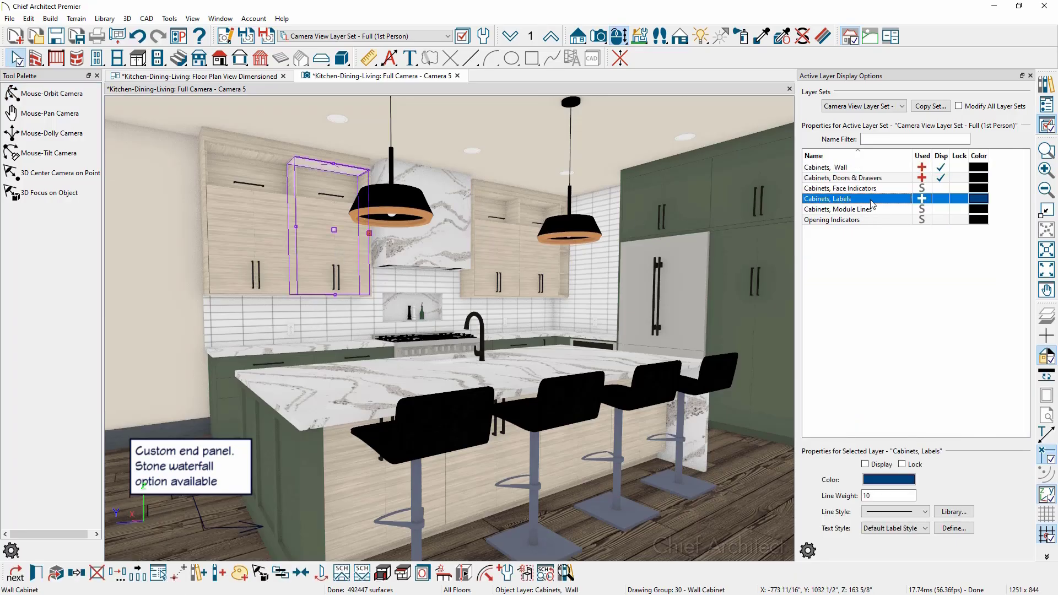
left_click(941, 201)
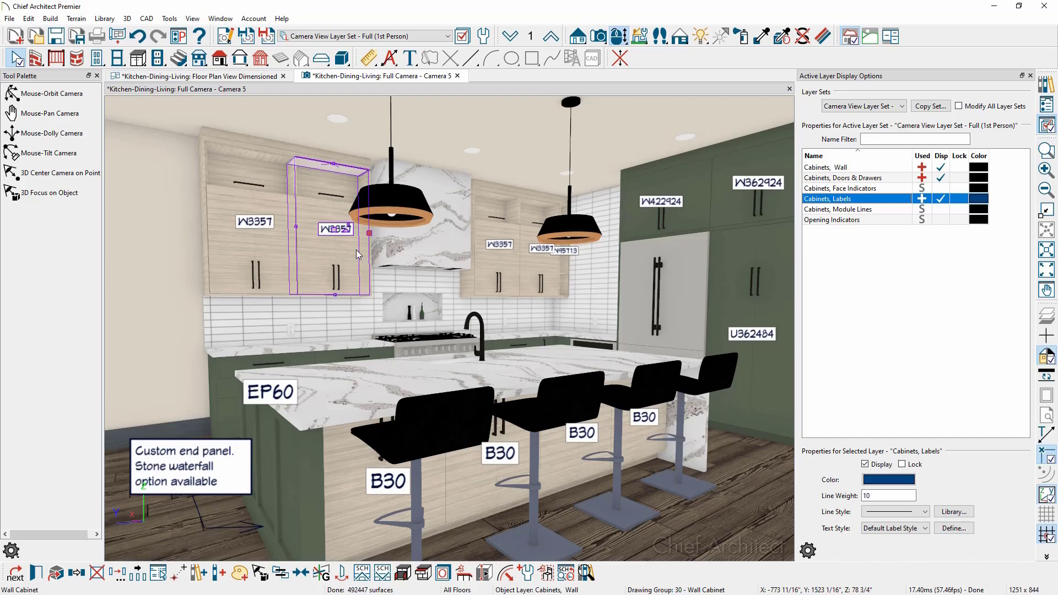
Turn off Face Camera in the Default Label Style used by the "Cabinets, Labels" layer.
middle_click_drag(344, 256, 347, 260)
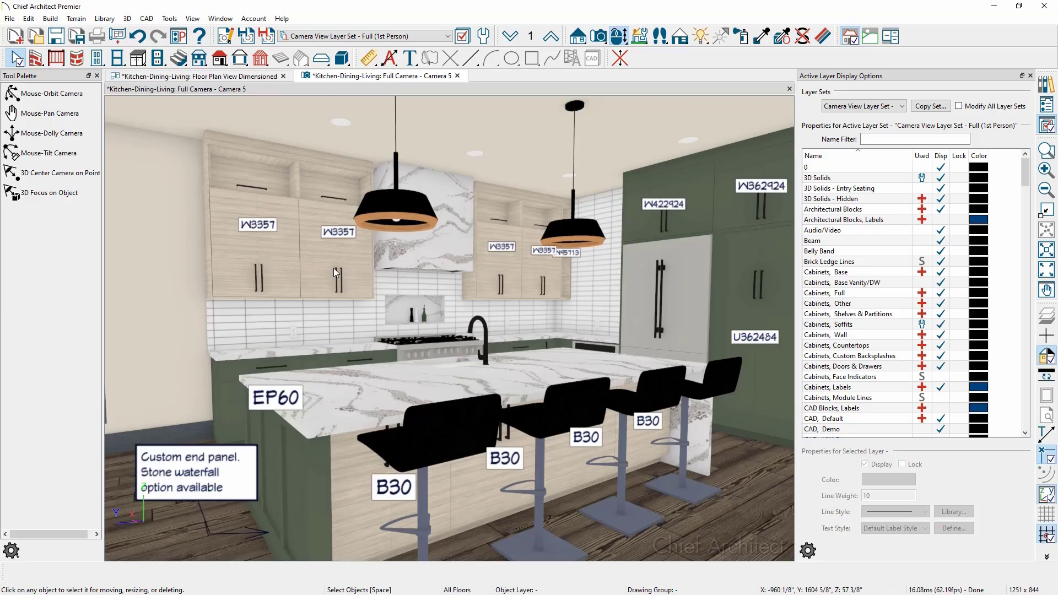
left_click(334, 269)
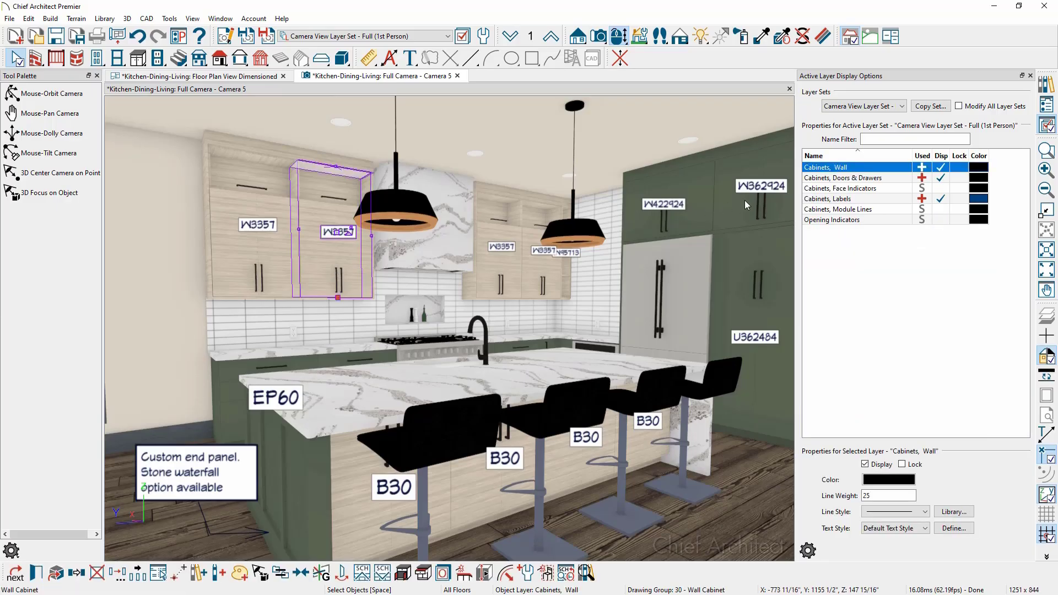
left_click(851, 199)
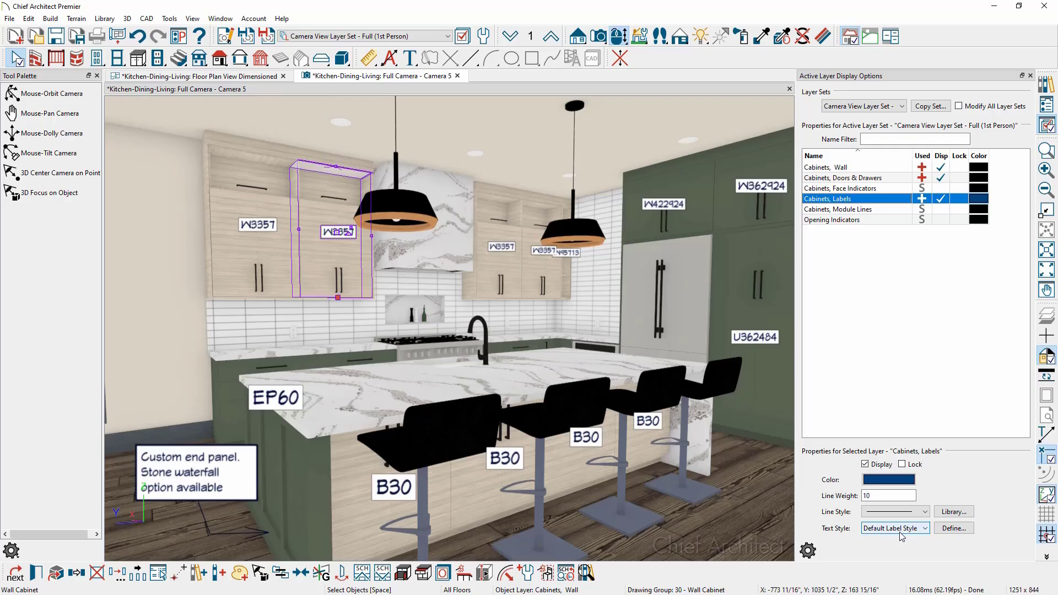
left_click(956, 532)
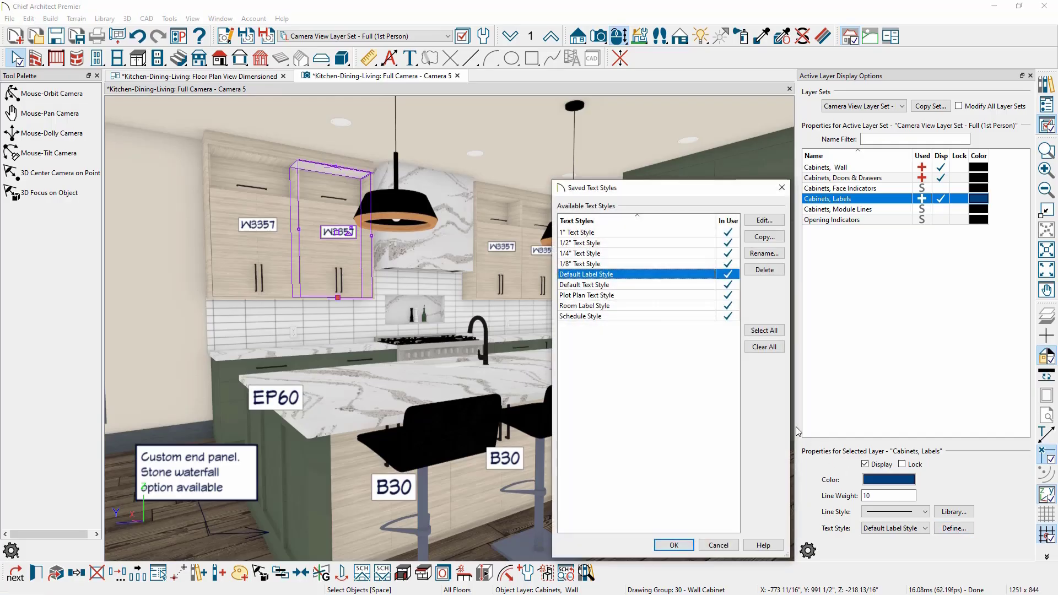
left_click(763, 221)
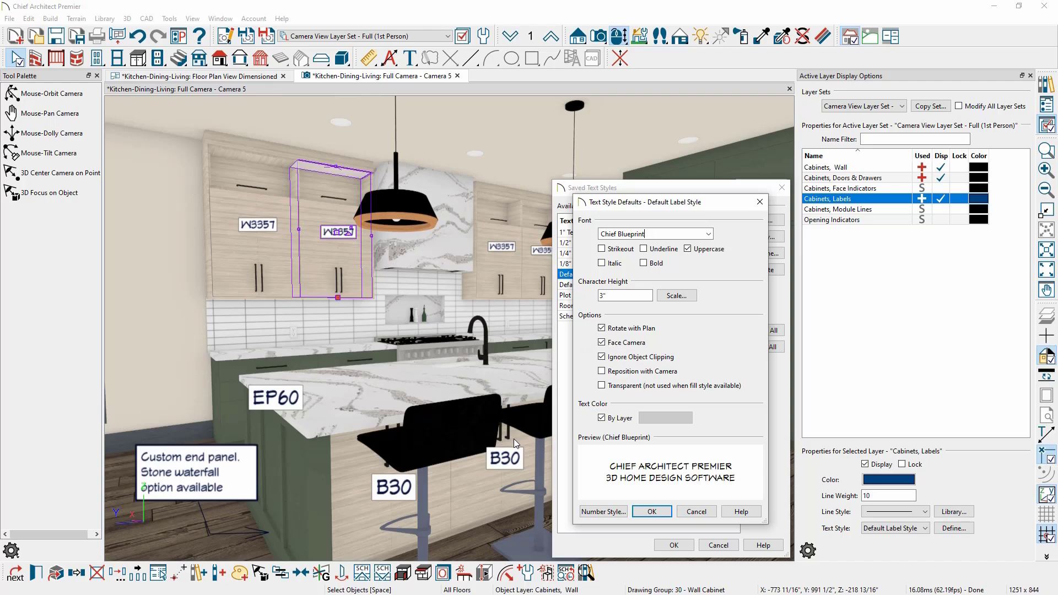
left_click(609, 342)
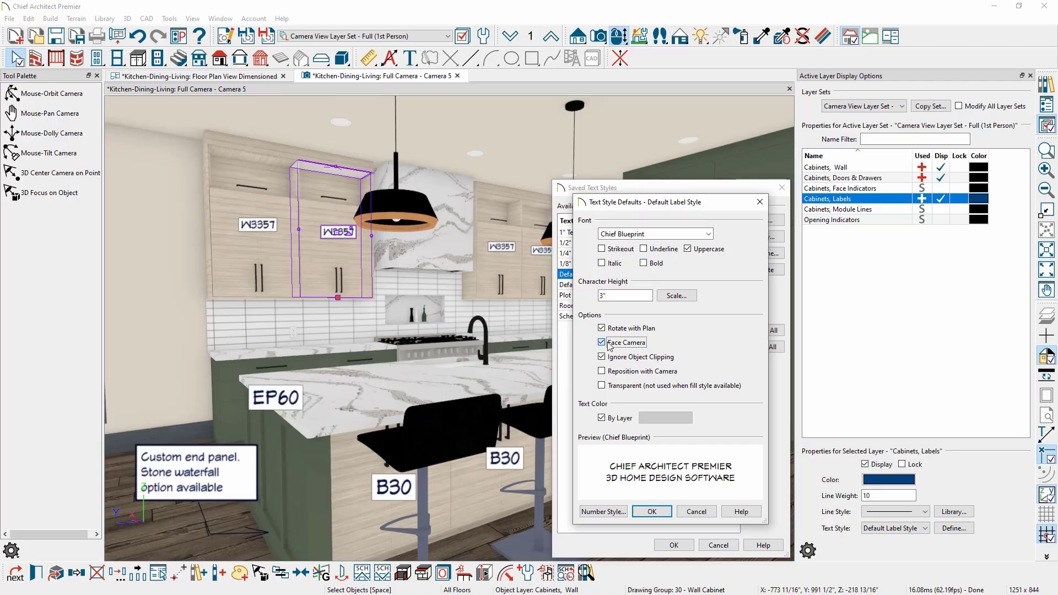
left_click(650, 512)
left_click(665, 542)
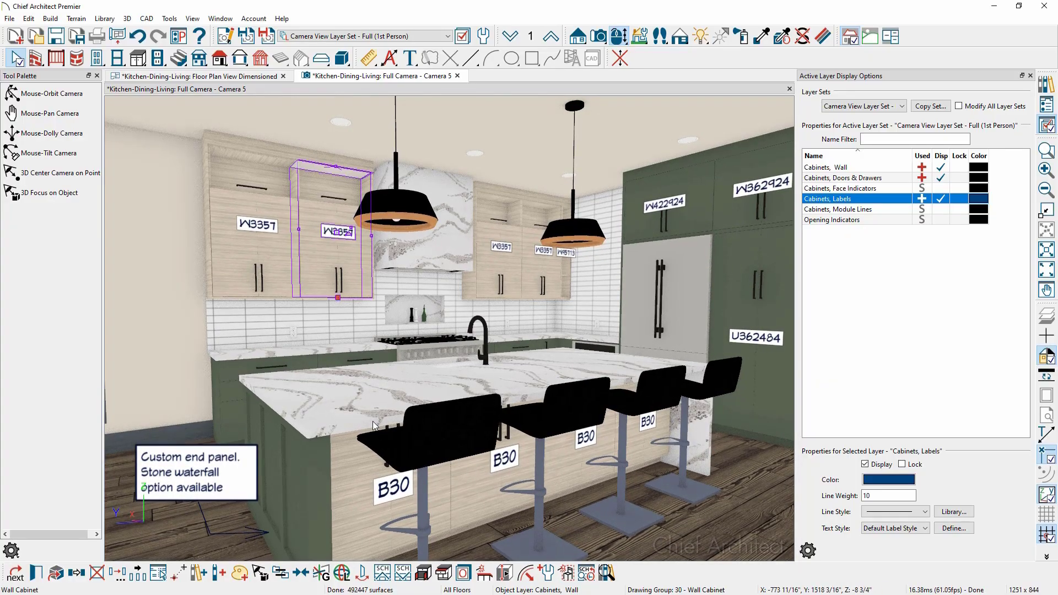
Turn on Face Camera and Reposition with Camera in the Default Label Style of the cabinet labels layer.
left_click(620, 38)
left_click_drag(263, 252, 294, 356)
key("space")
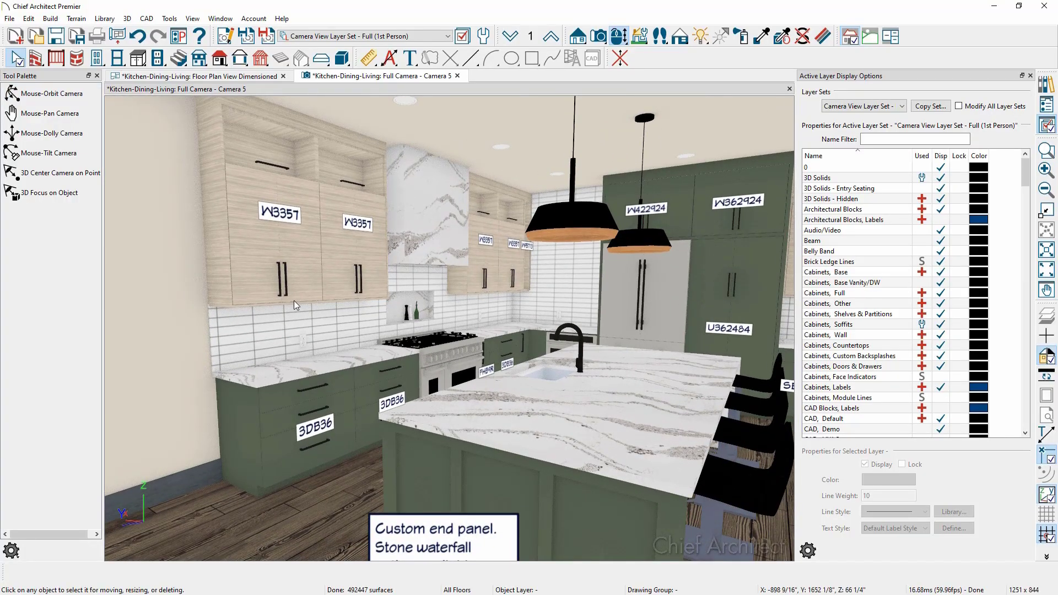
left_click(299, 259)
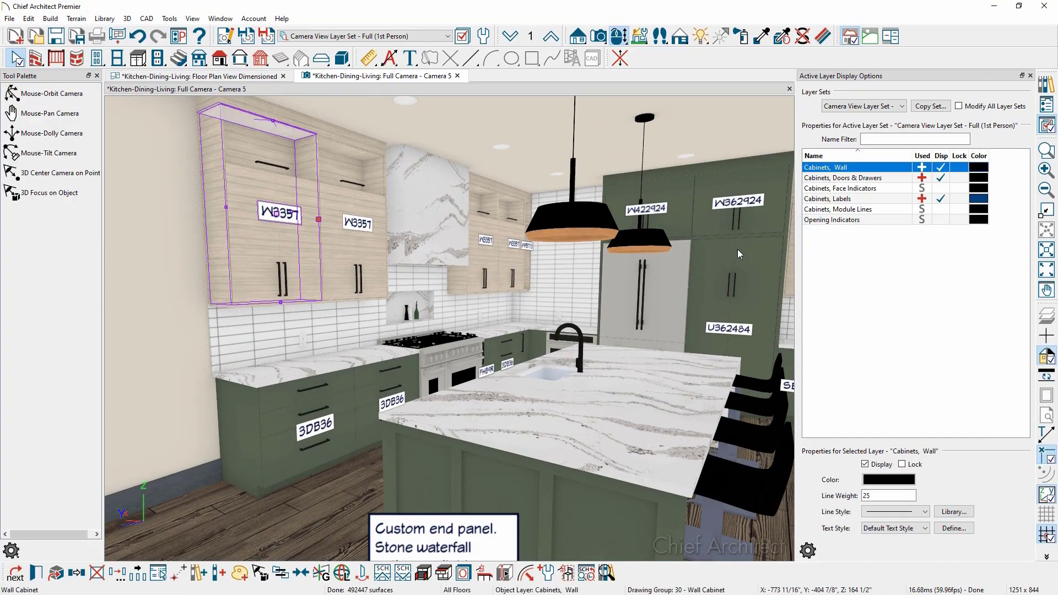
left_click(848, 199)
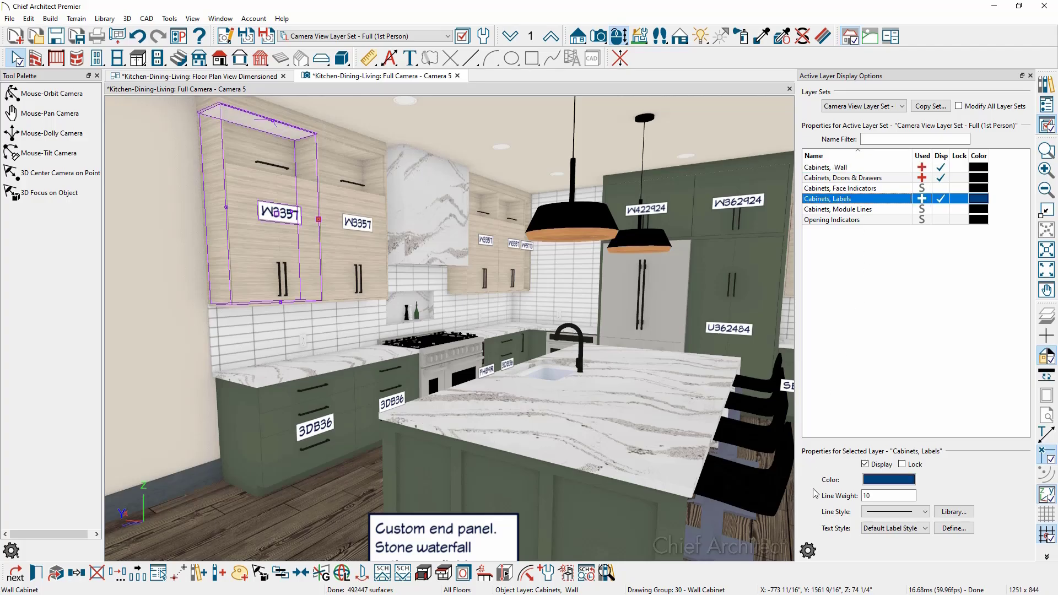
left_click(953, 528)
left_click(765, 220)
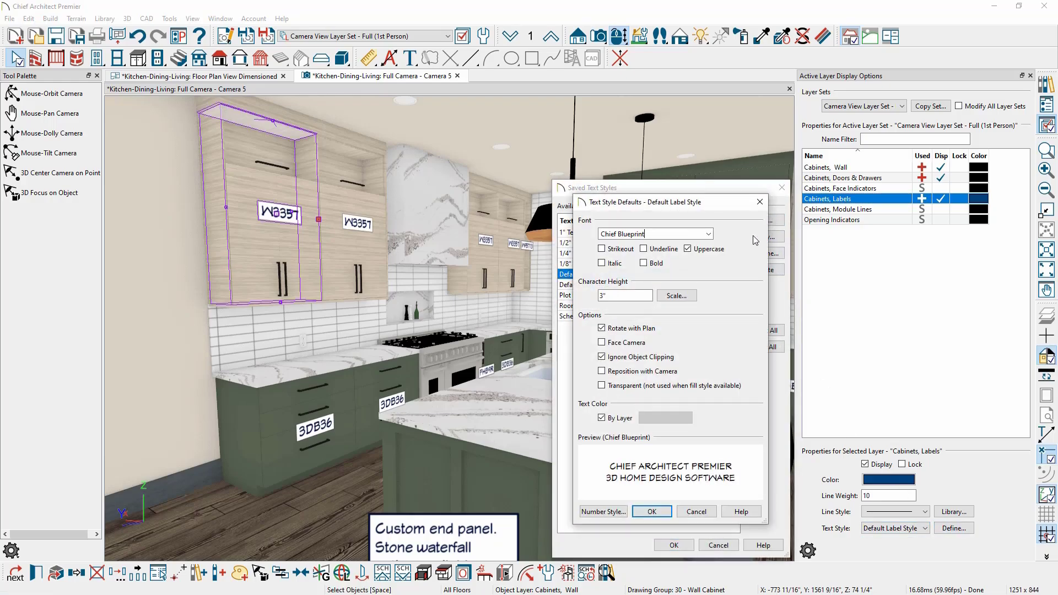
left_click(629, 343)
left_click(642, 372)
left_click(651, 512)
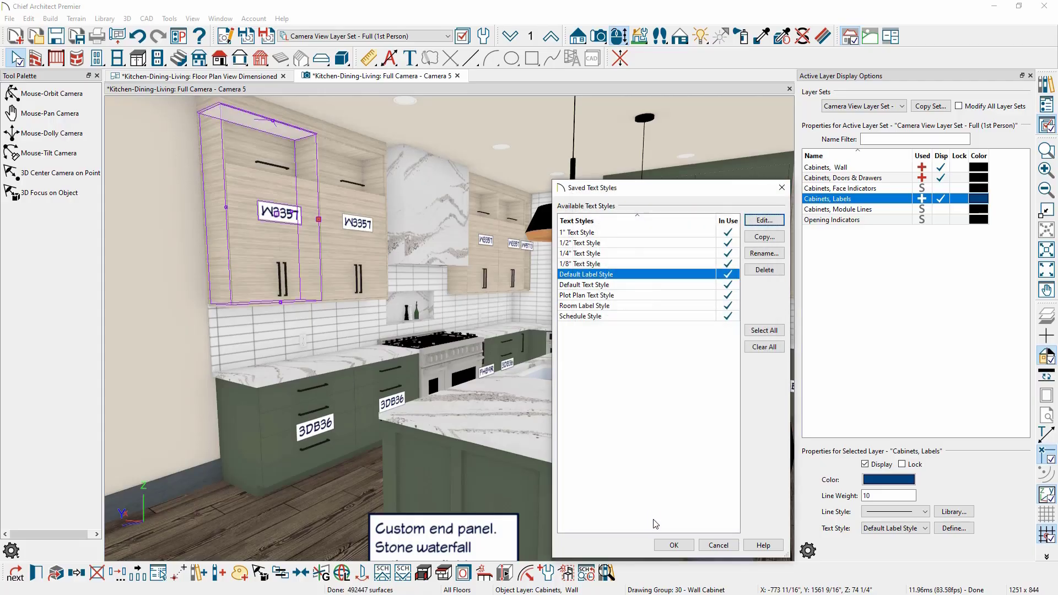
left_click(673, 545)
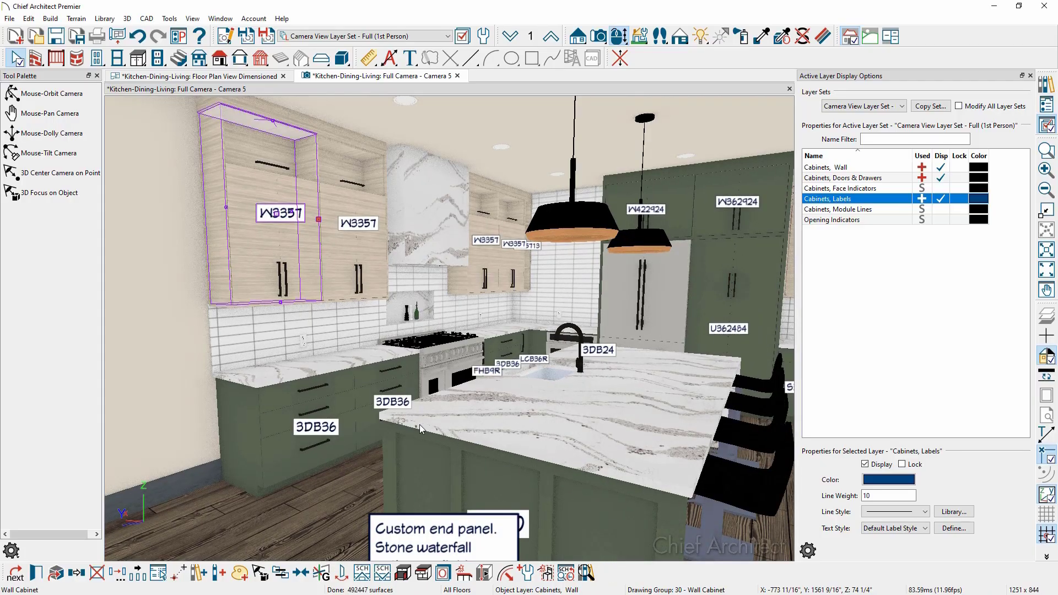
Orbit around the range wall and island to examine how the cabinet labels follow the camera.
key("o")
left_click_drag(330, 364, 358, 392)
middle_click_drag(435, 423, 589, 479)
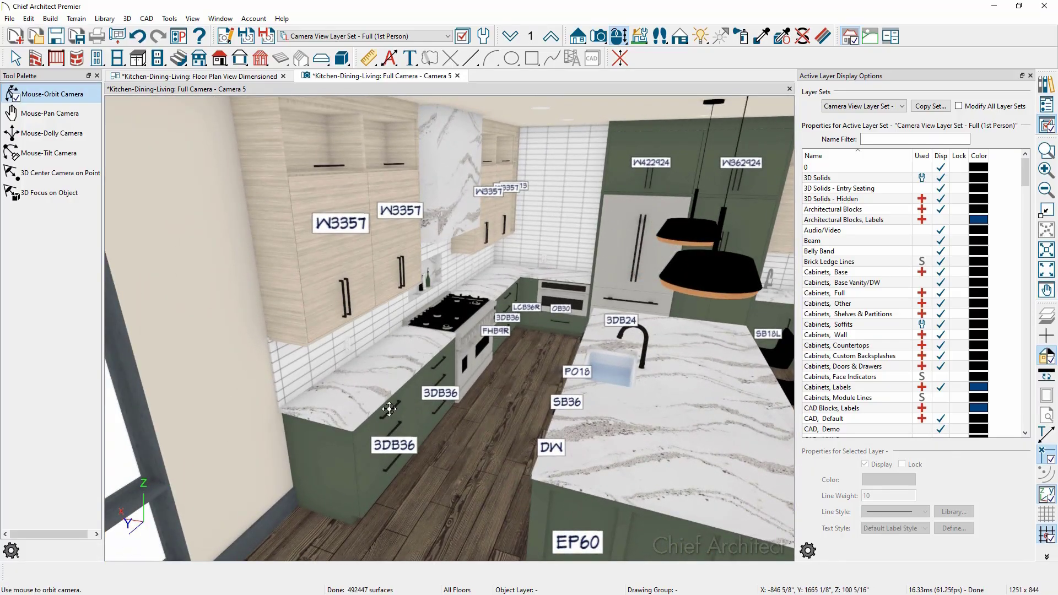
scroll(389, 409, "up", 2)
left_click_drag(386, 400, 402, 400)
middle_click_drag(479, 412, 528, 419)
scroll(382, 396, "down", 1)
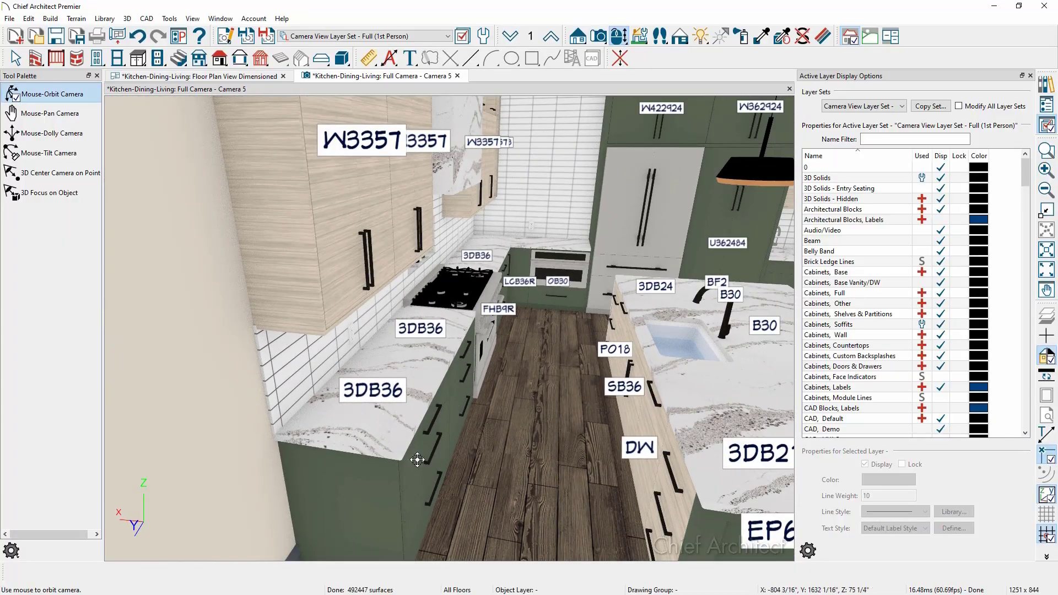
left_click_drag(416, 459, 480, 478)
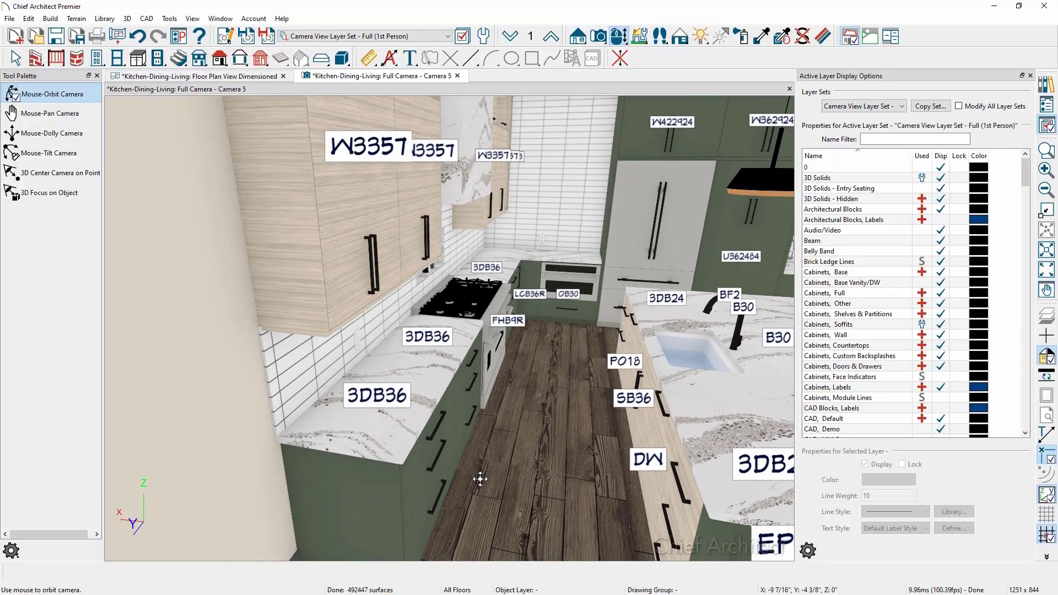
Select a base cabinet beside the range and turn off Reposition with Camera in its labels layer's Default Label Style.
key("space")
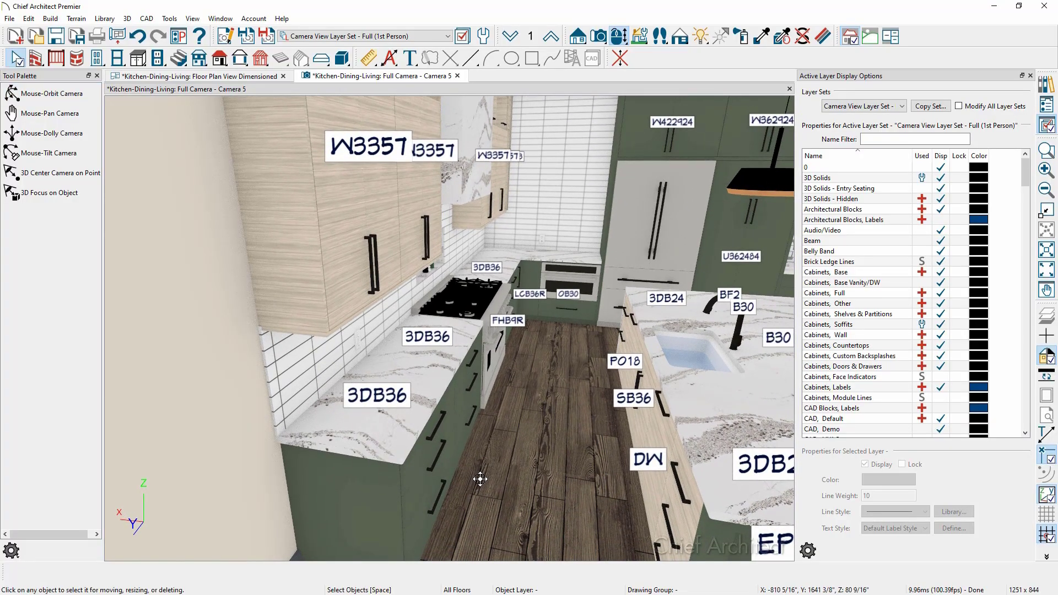
left_click(458, 461)
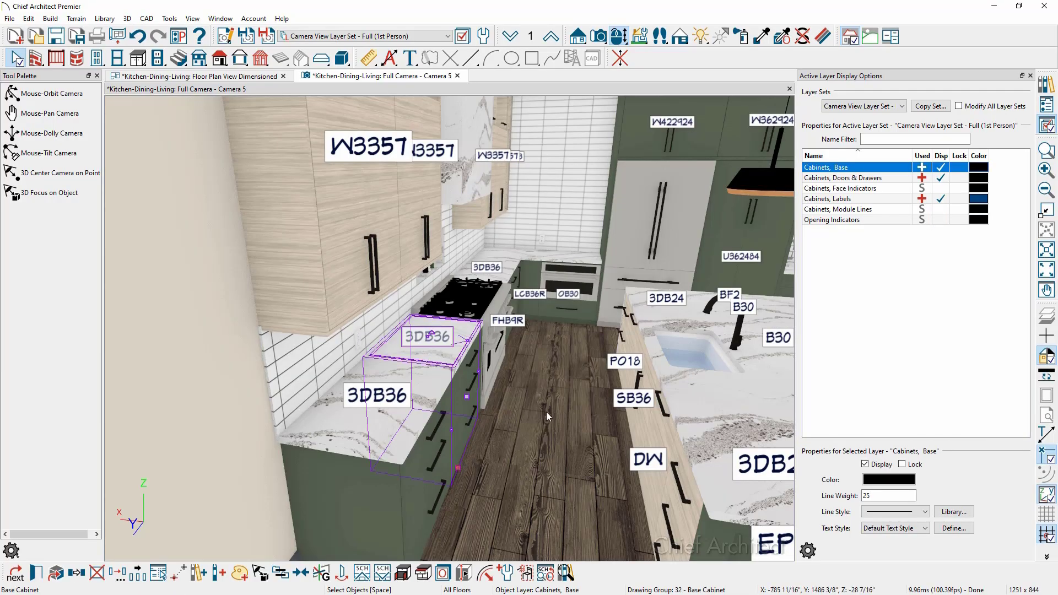
left_click(829, 198)
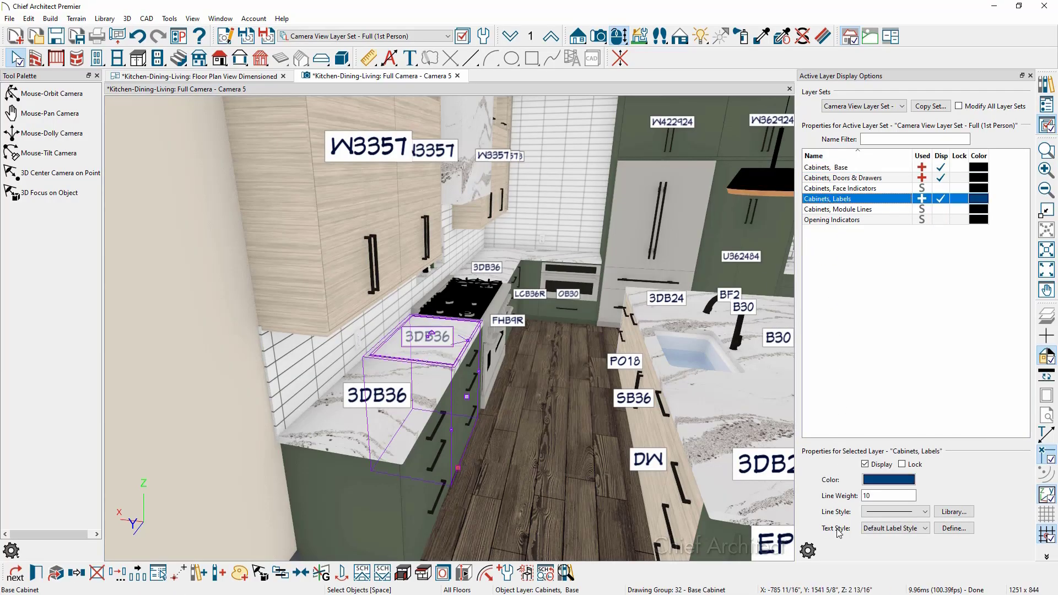
left_click(953, 528)
left_click(764, 220)
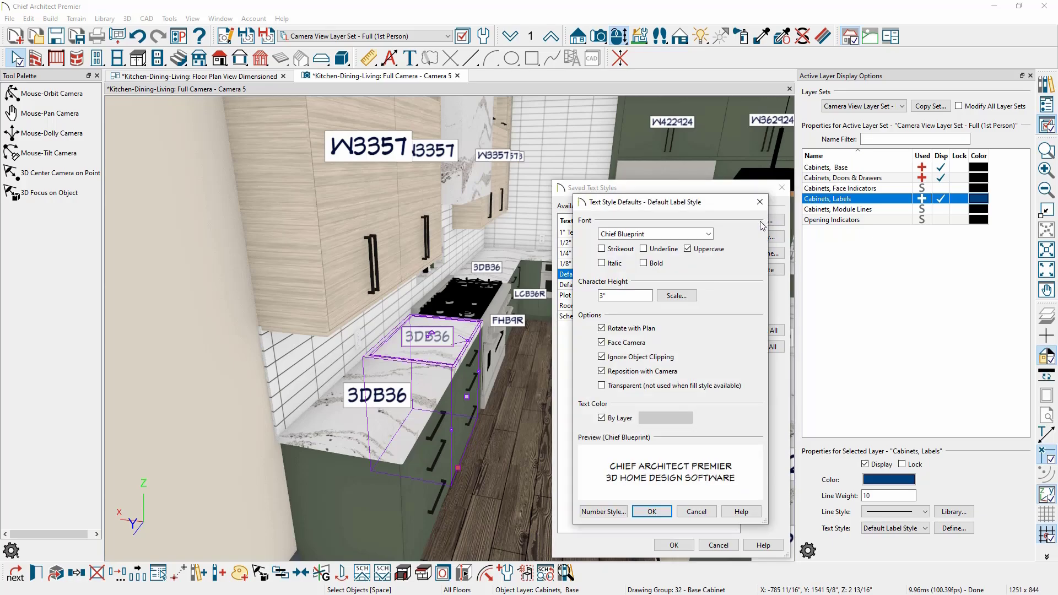
left_click(663, 373)
left_click(652, 511)
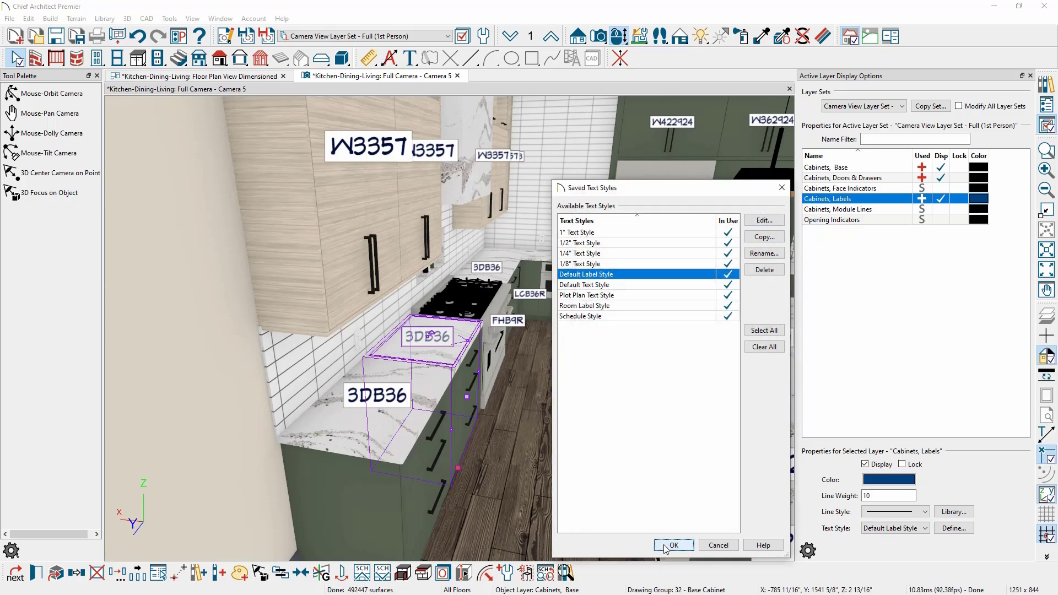
left_click(673, 544)
Check the base cabinet labels from another angle and turn Reposition with Camera back on in the Default Label Style.
key("o")
left_click_drag(475, 443, 540, 447)
middle_click_drag(539, 447, 375, 405)
mouse_move(375, 405)
left_mouse_down()
mouse_move(345, 389)
mouse_move(350, 406)
mouse_move(380, 404)
left_mouse_up()
key("space")
left_click(380, 403)
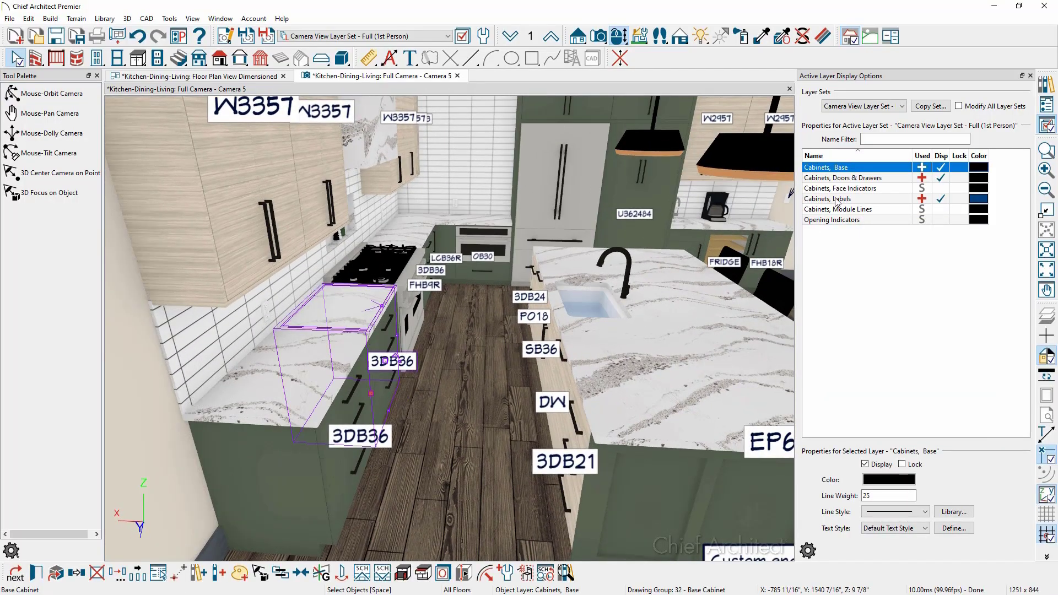
left_click(837, 199)
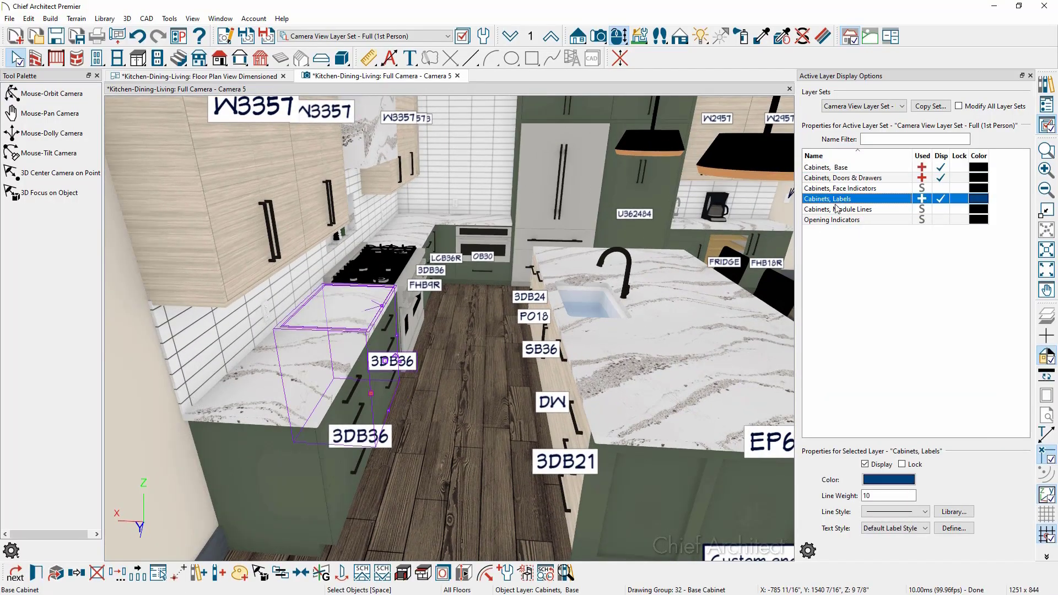
left_click(937, 530)
left_click(770, 223)
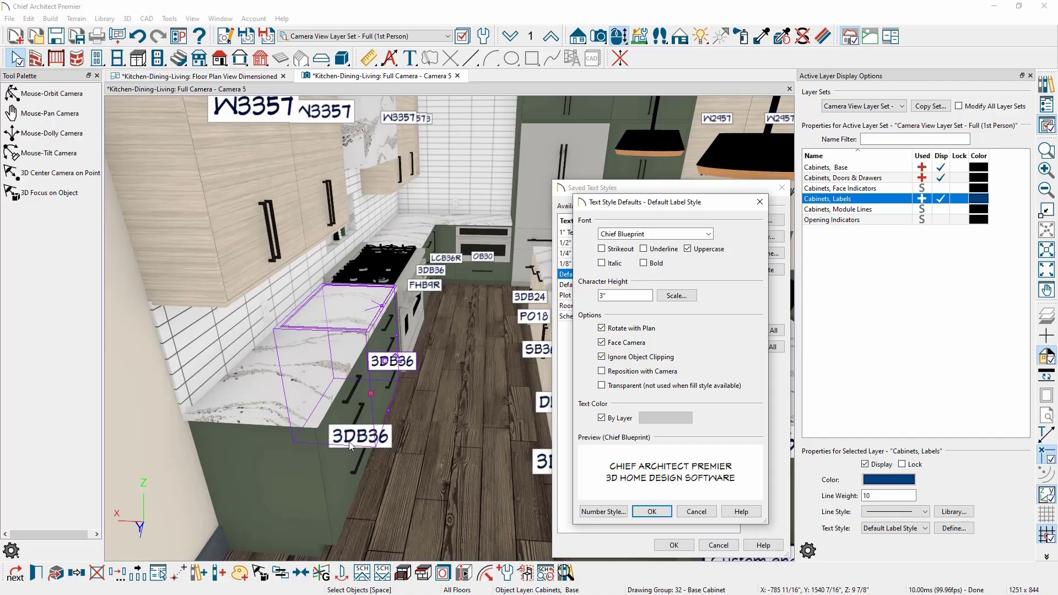
left_click(630, 375)
left_click(652, 511)
left_click(673, 544)
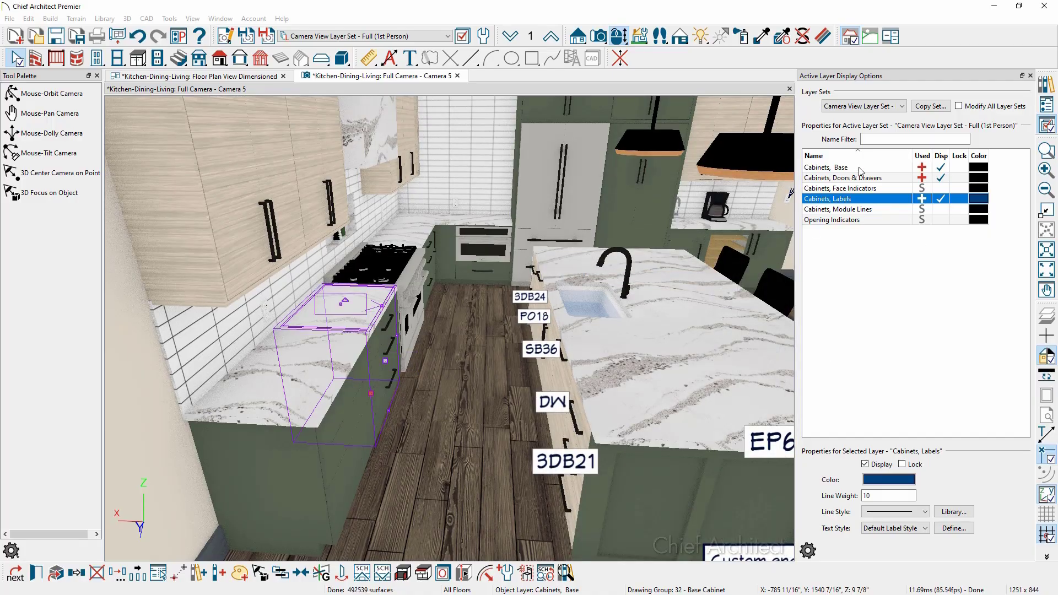
Set the Cabinets, Labels layer color to red and check the labels from a slightly different camera angle.
left_click(985, 205)
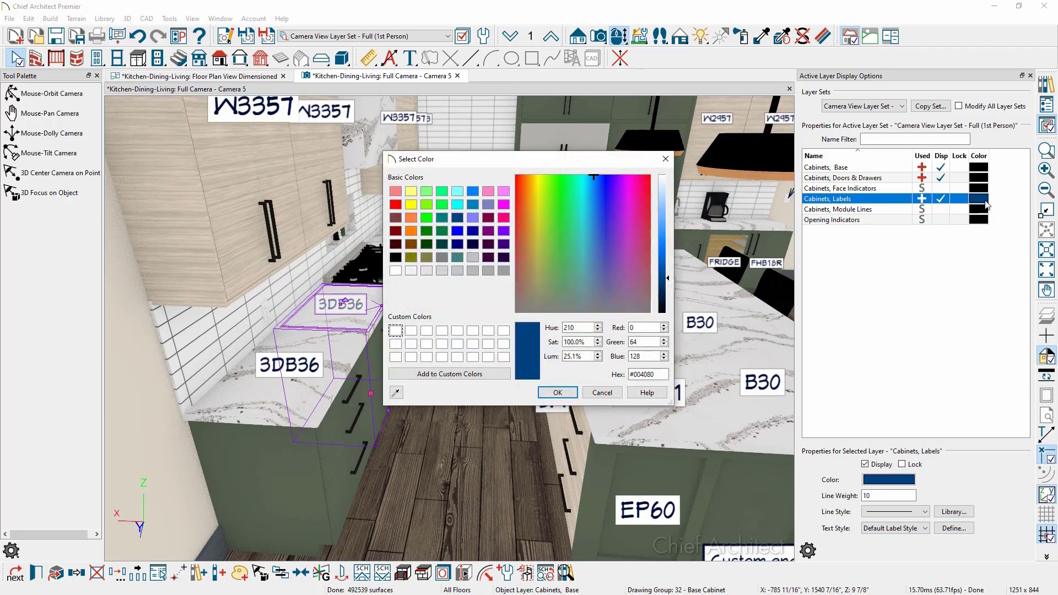
left_click(395, 205)
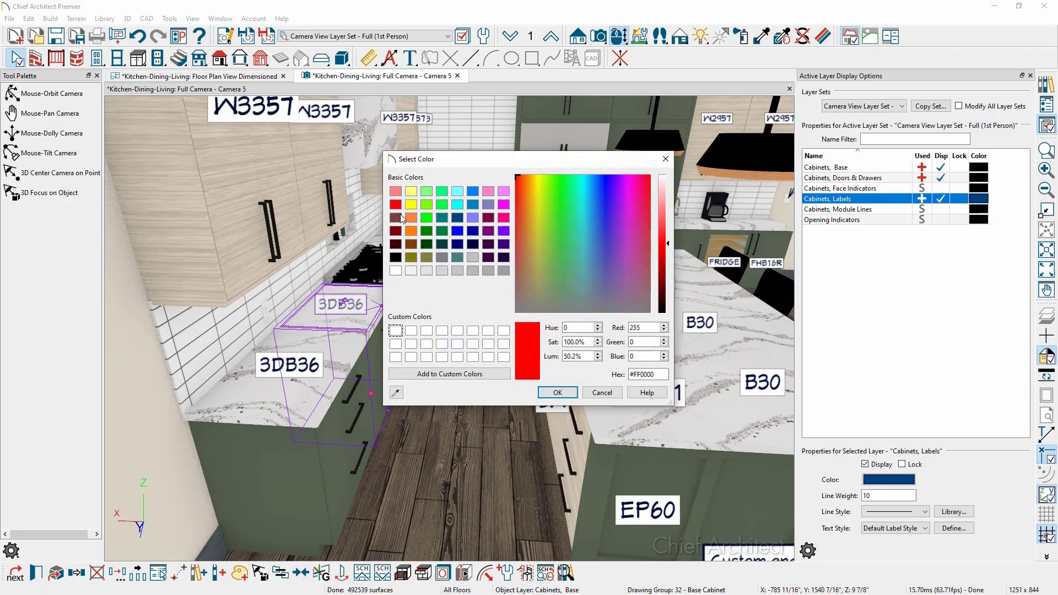
left_click(557, 393)
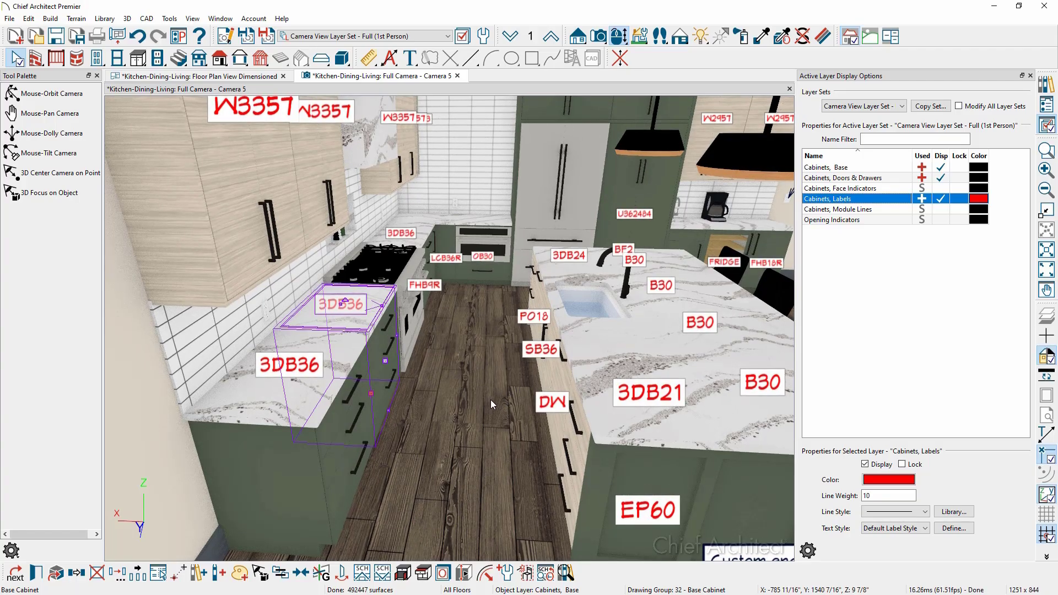
middle_click_drag(490, 388, 467, 388)
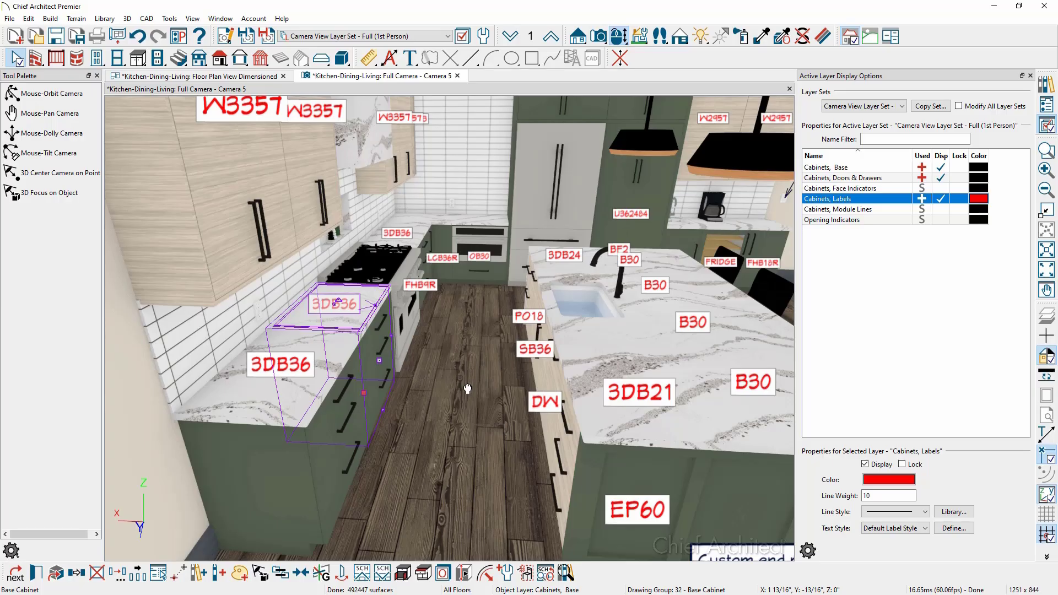
key("o")
left_click_drag(463, 380, 428, 380)
key("space")
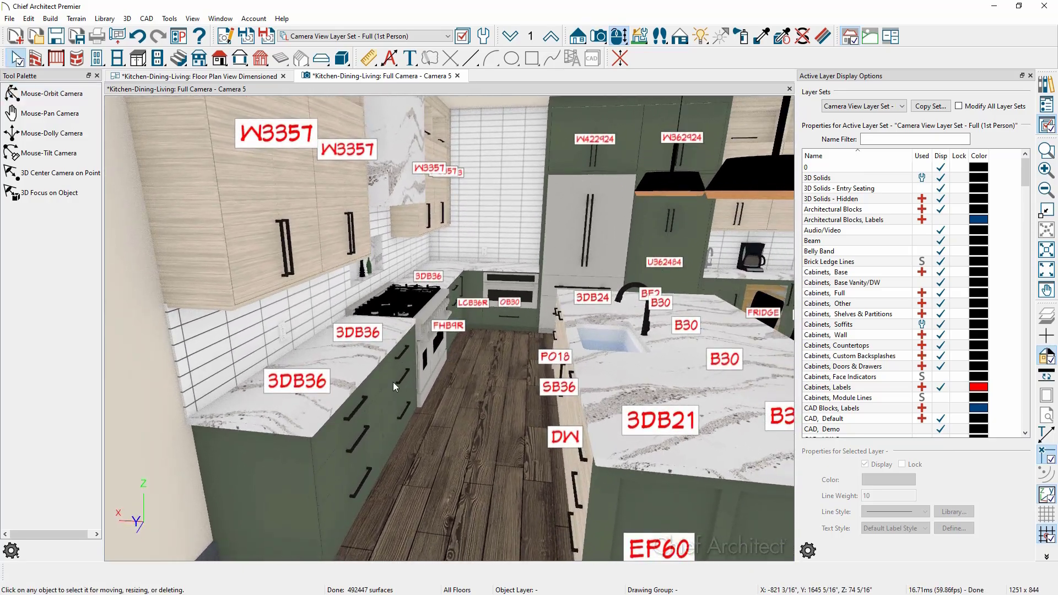
Select the base cabinet beside the range and set its Cabinets, Labels layer color to dark blue.
left_click(428, 380)
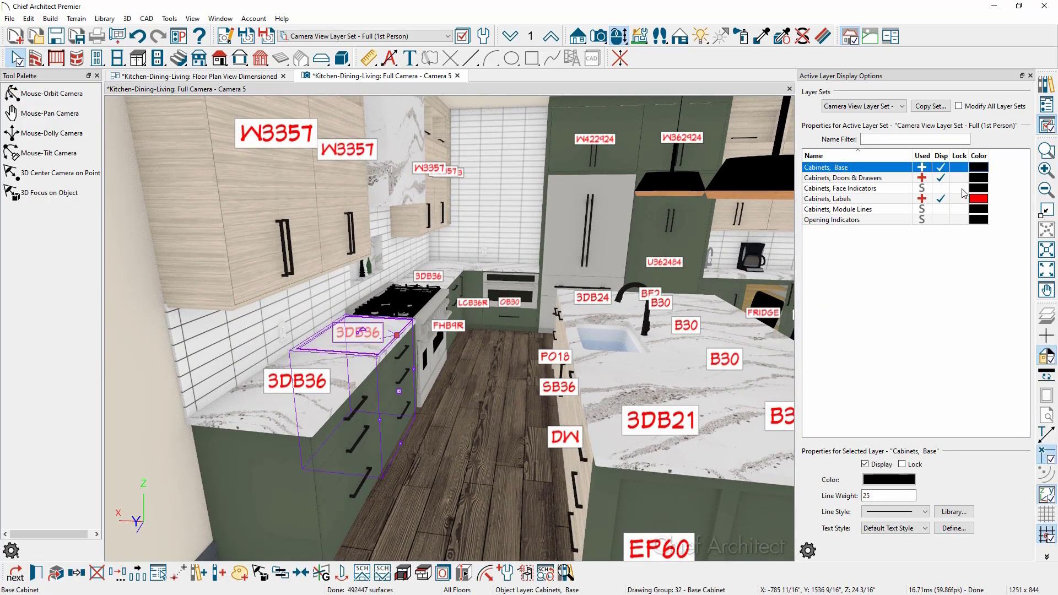
double_click(976, 199)
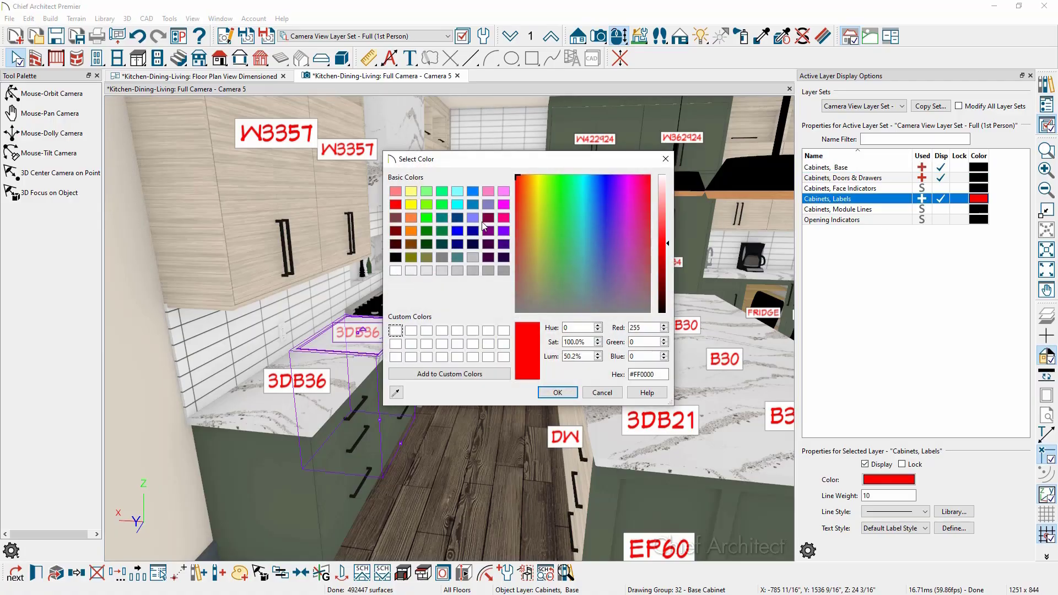
left_click(458, 219)
left_click(546, 391)
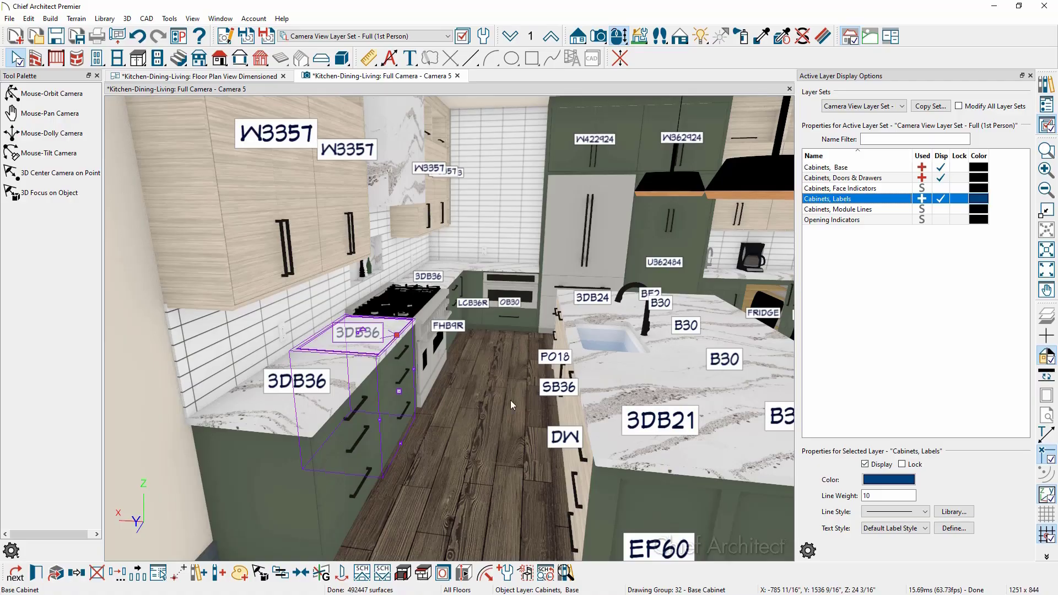
Open the label settings of the base cabinet at the end of the range wall and orbit its preview.
left_click(341, 433)
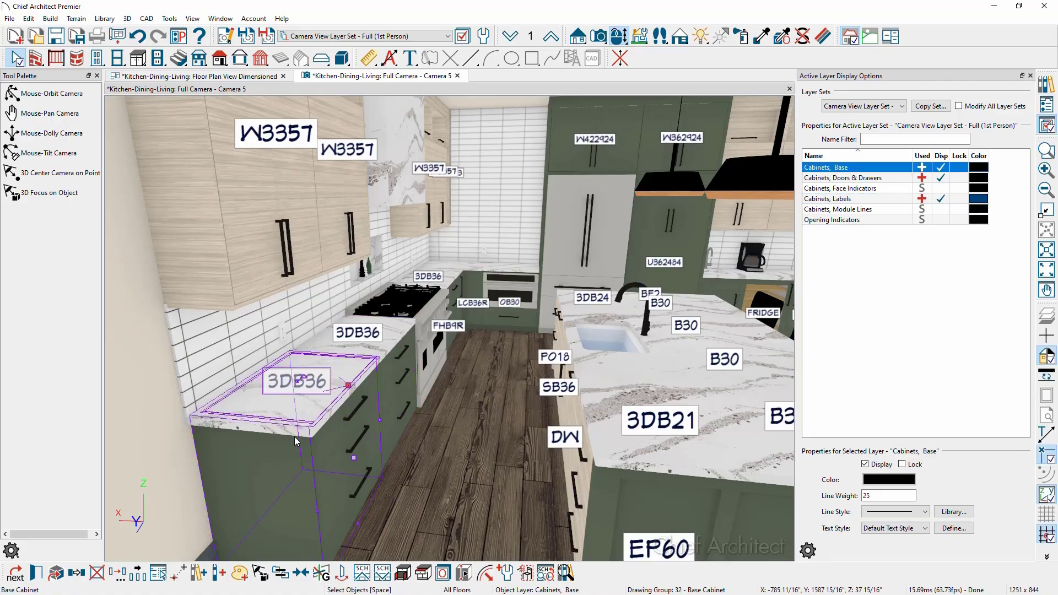
double_click(329, 445)
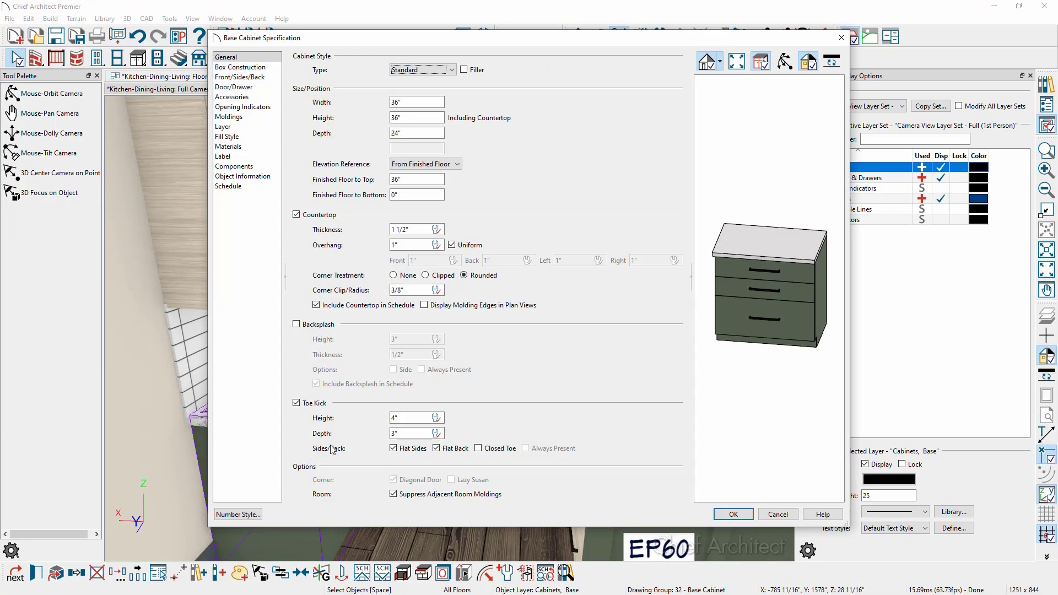
left_click(238, 157)
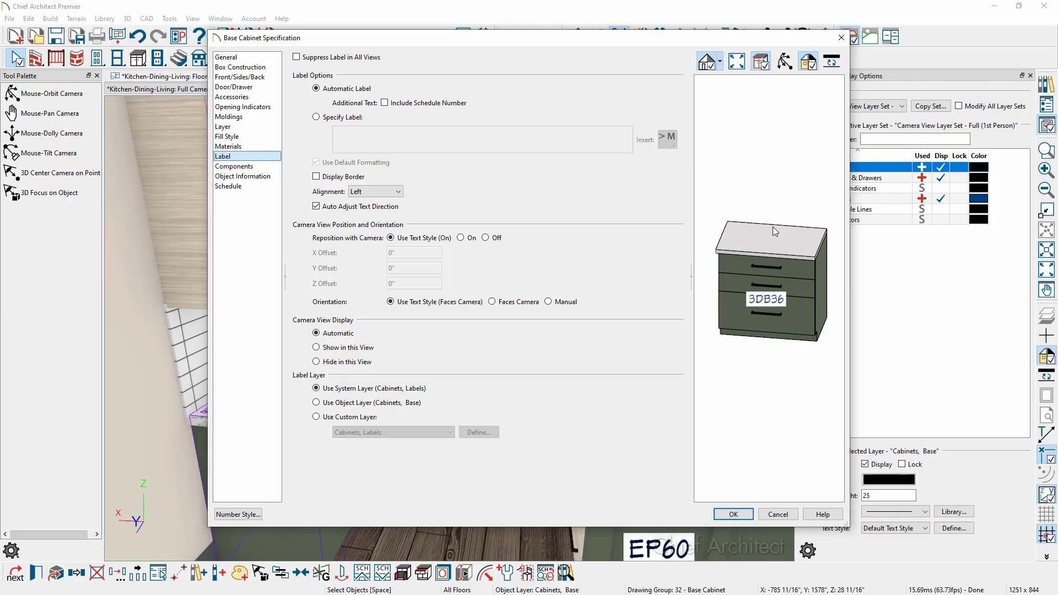
left_click(784, 61)
left_click_drag(775, 206, 713, 234)
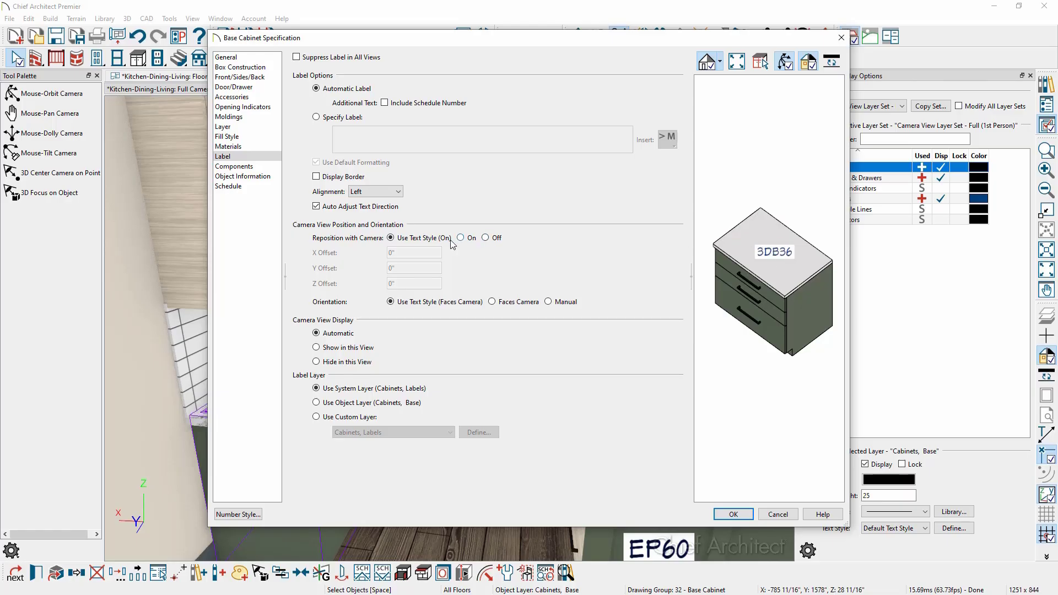
Try Reposition with Camera set to Off for the cabinet label, check the preview, and return it to Use Text Style.
left_click(495, 241)
left_click_drag(754, 329, 771, 297)
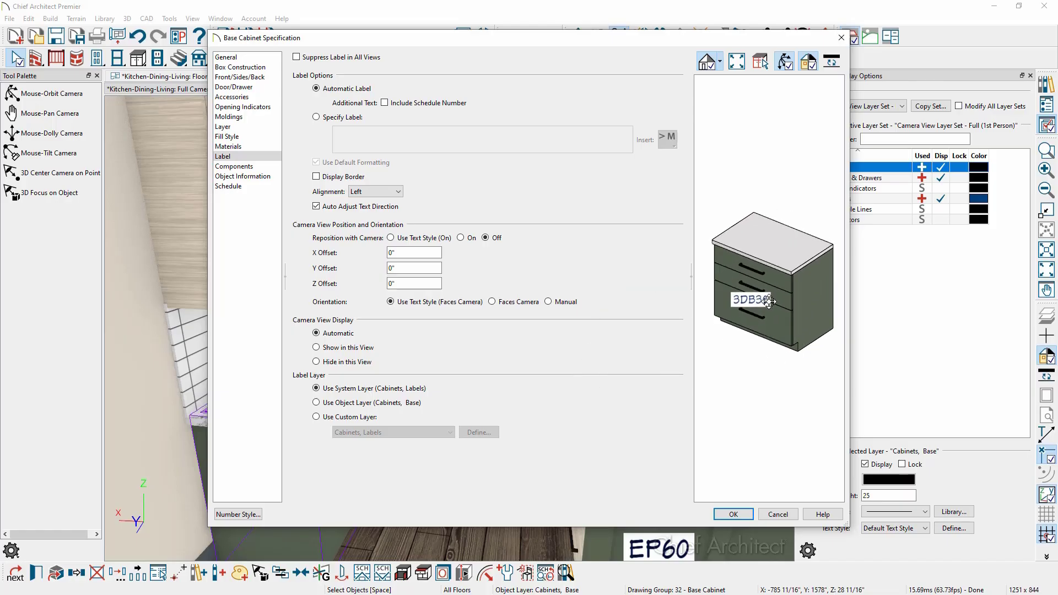
left_click(430, 240)
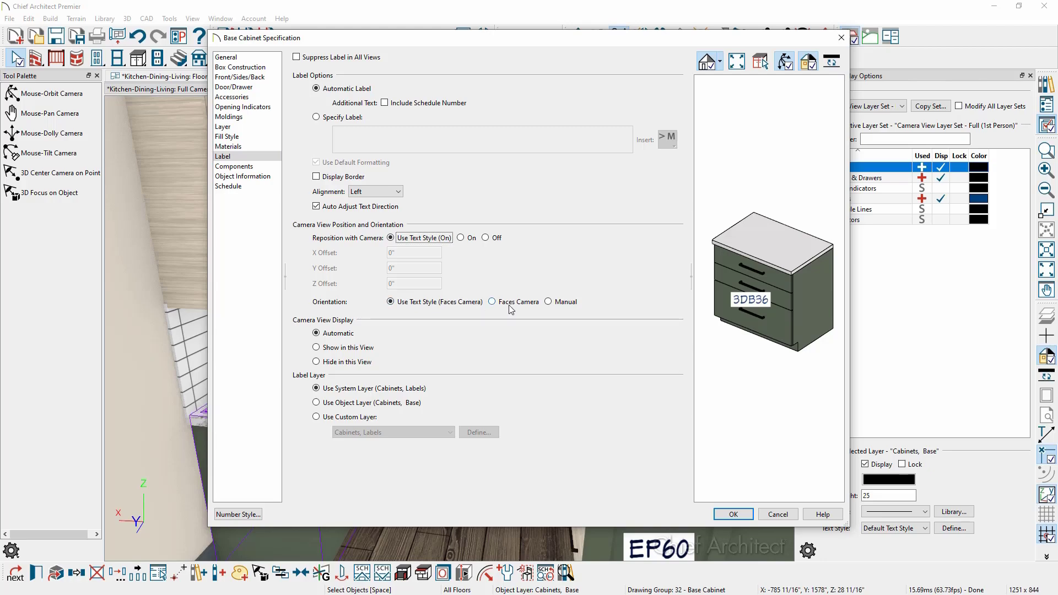
Try Manual orientation for the cabinet label in the orbited preview and return it to Use Text Style (Faces Camera).
left_click_drag(785, 316, 786, 269)
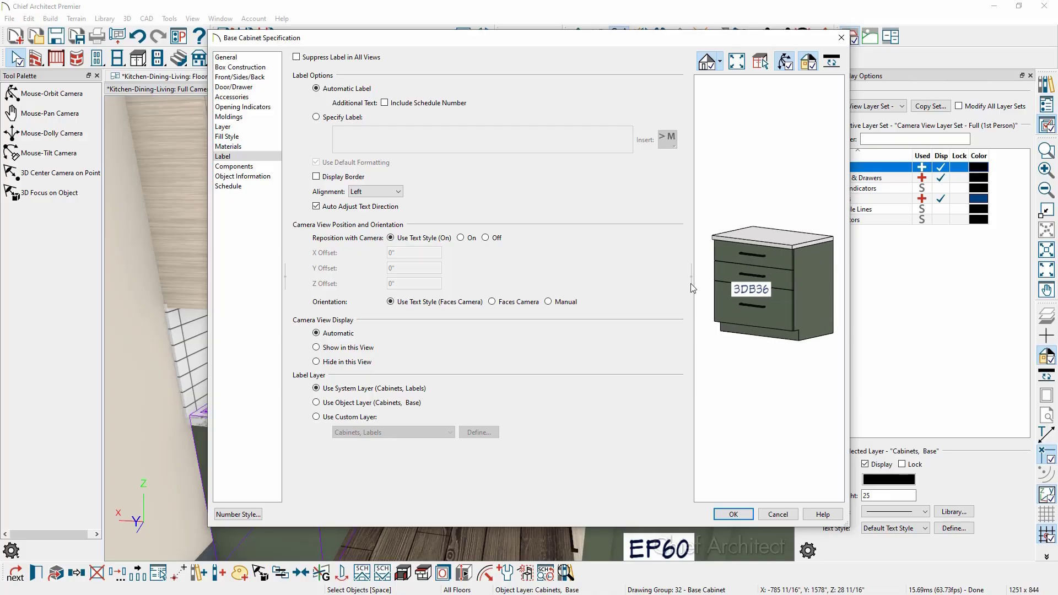
left_click(548, 302)
mouse_move(769, 319)
left_mouse_down()
mouse_move(703, 326)
mouse_move(775, 335)
left_mouse_up()
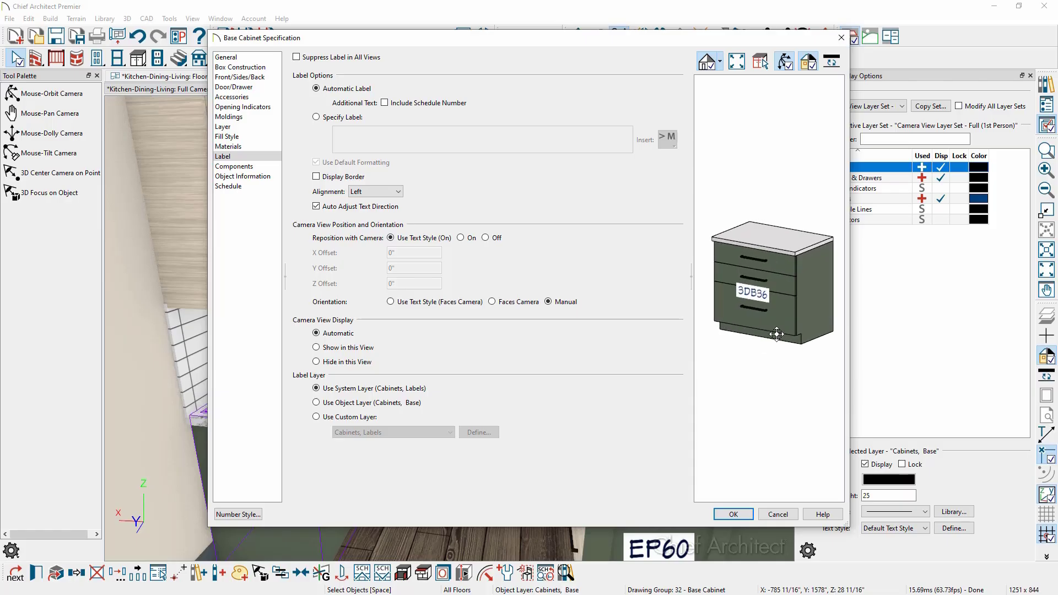
left_click(443, 303)
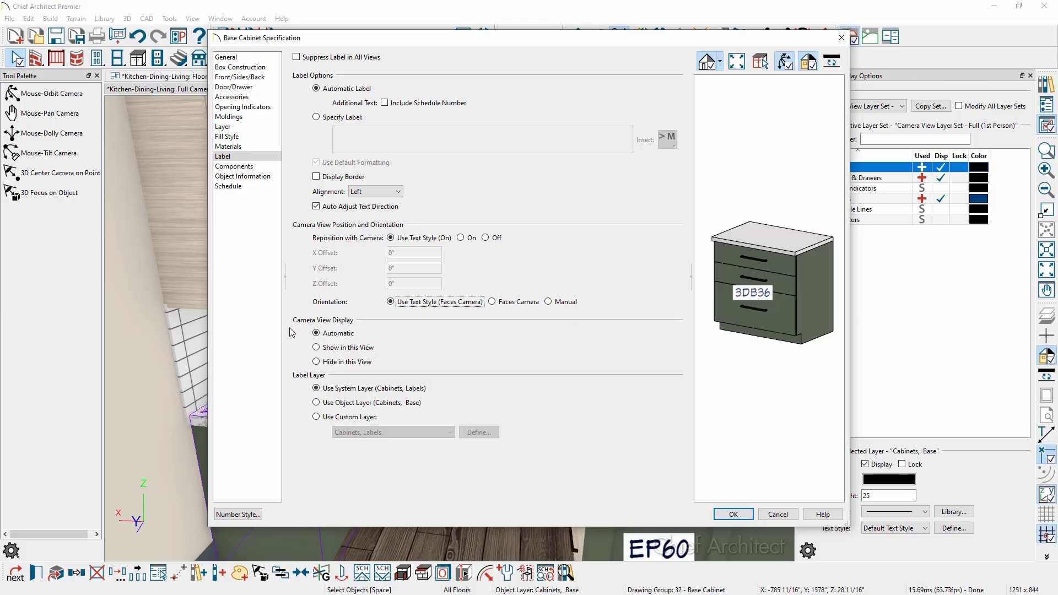
Apply Hide in this View to the end base cabinet's label, and then switch its Camera View Display to Show in this View.
left_click(342, 362)
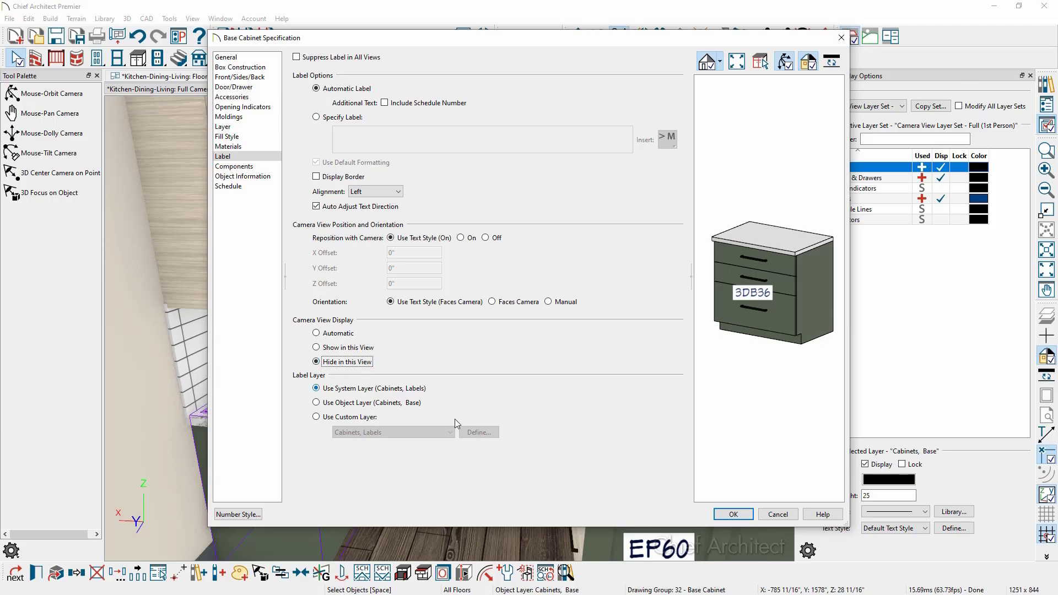
left_click(733, 514)
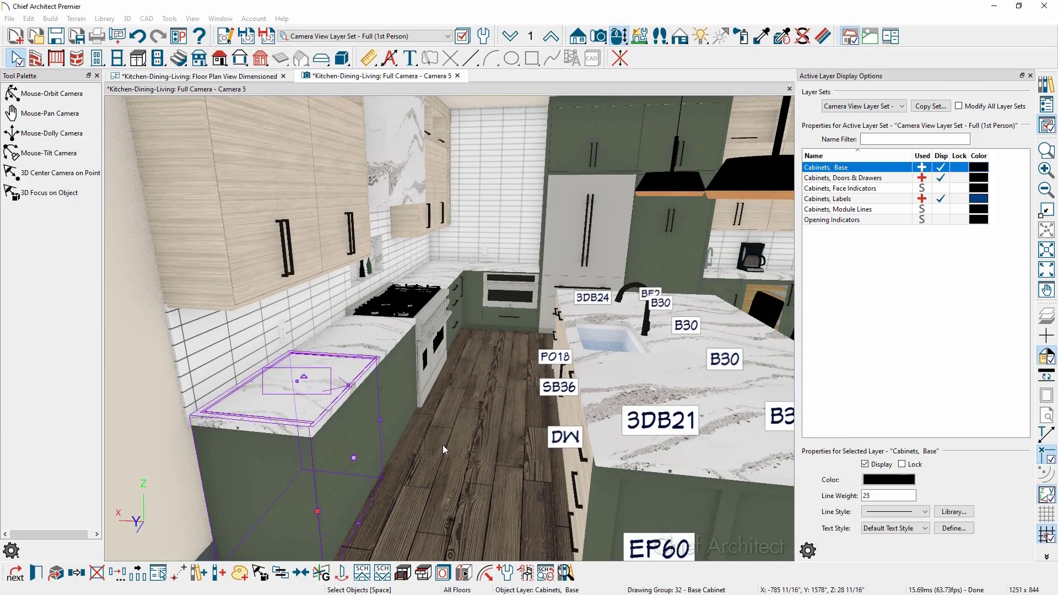
double_click(326, 435)
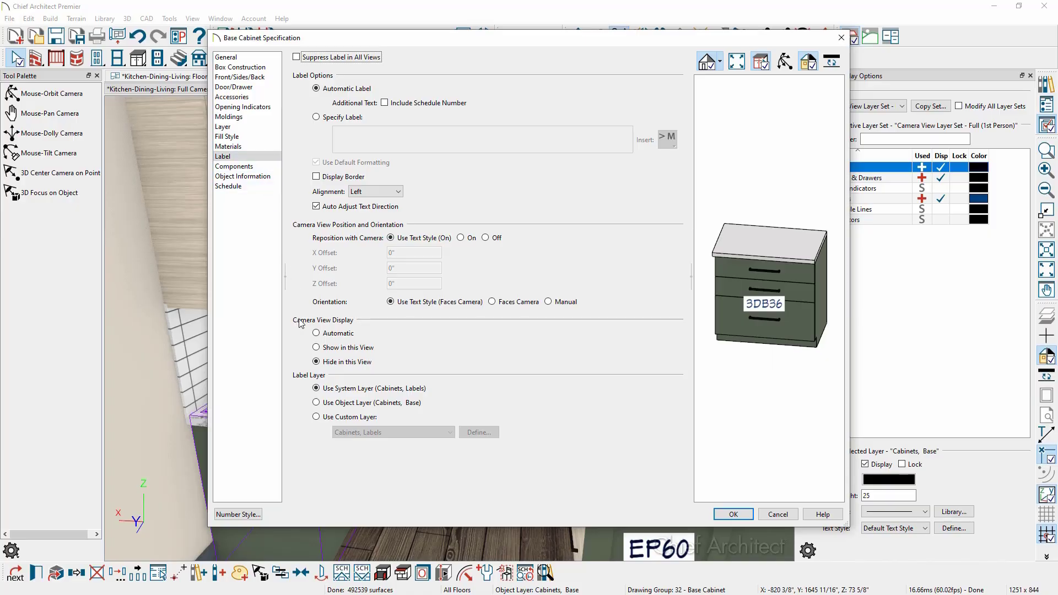
left_click(317, 348)
left_click(732, 515)
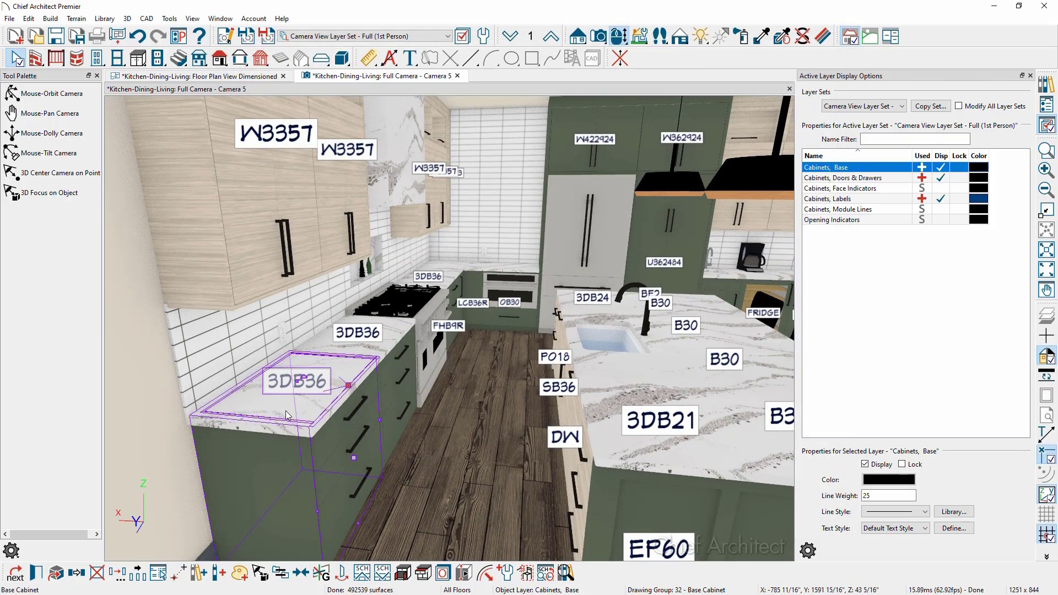
Orbit to face the end base cabinet's drawers and set its label's Camera View Display to Automatic.
key("Escape")
middle_click_drag(266, 406, 196, 404)
left_click_drag(197, 404, 459, 380)
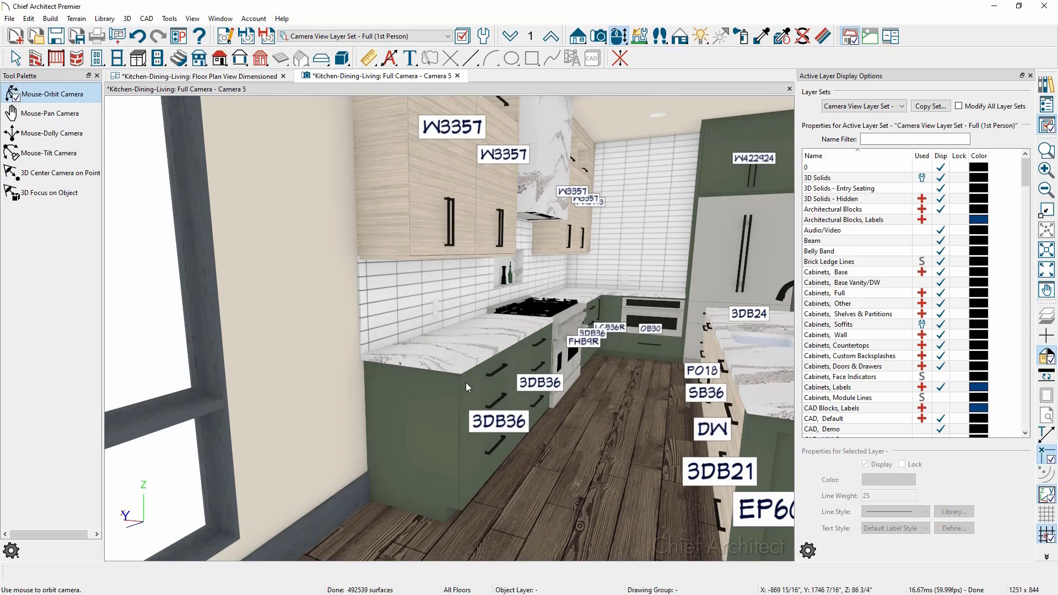
key("space")
left_click(469, 401)
double_click(468, 398)
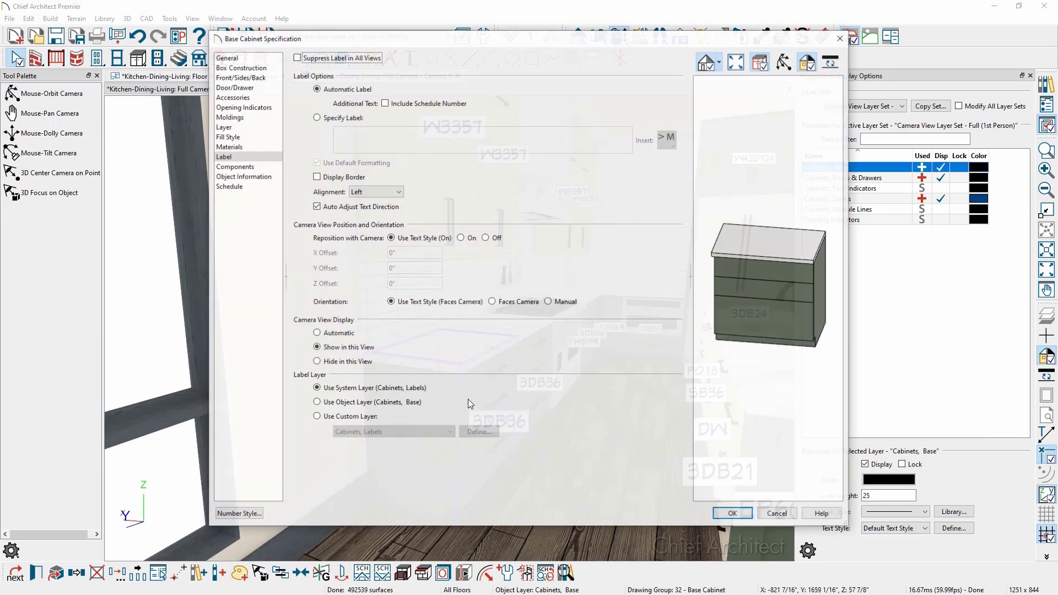
left_click(336, 333)
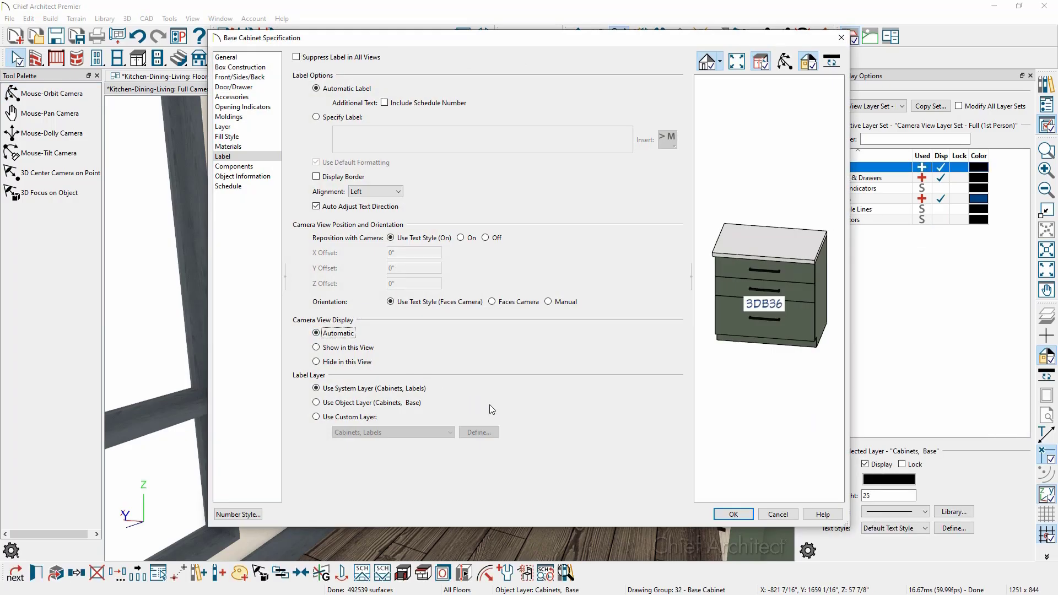
left_click(733, 514)
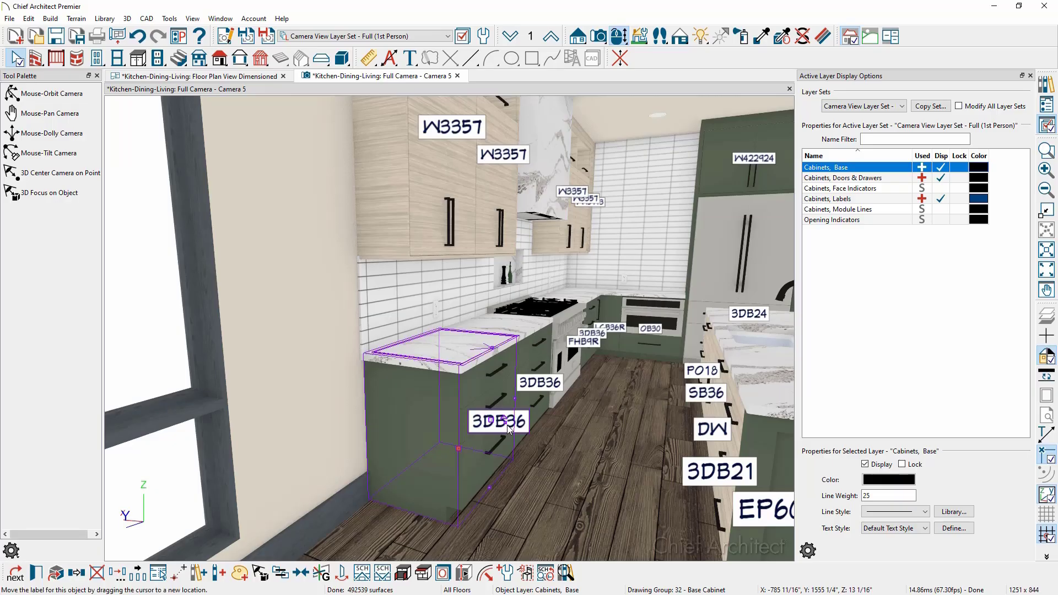
Move the end base cabinet's label up and toward the range in the camera view, and open that cabinet's specification.
scroll(508, 428, "up", 2)
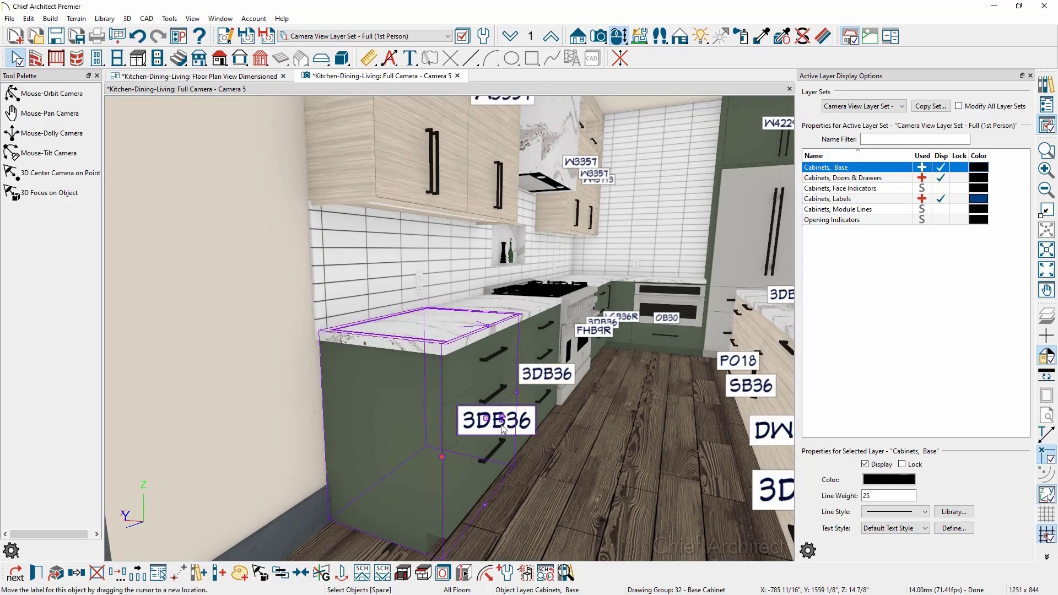
left_click(503, 431)
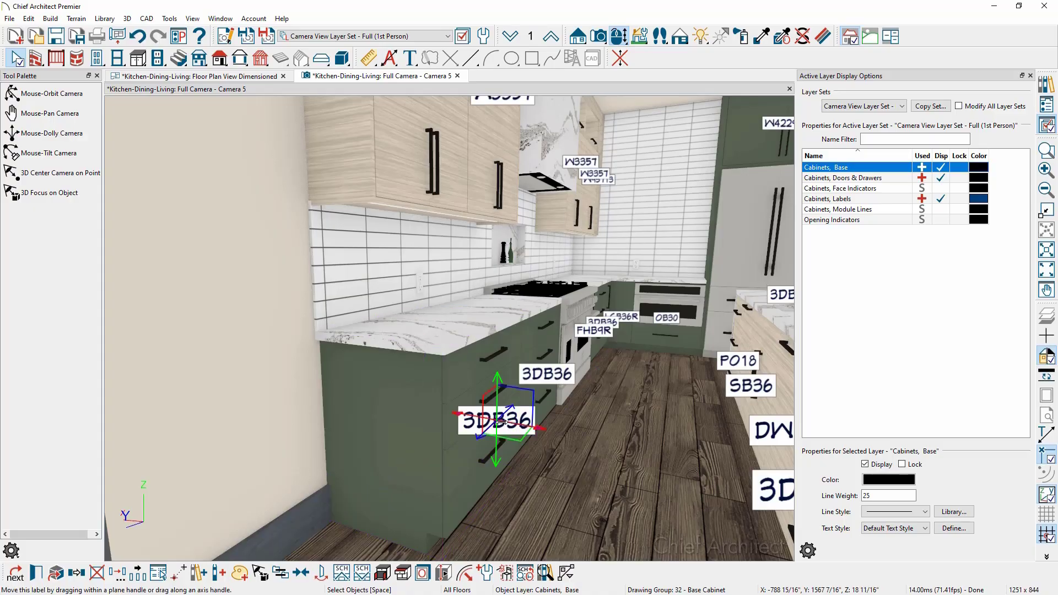
left_click_drag(508, 422, 527, 368)
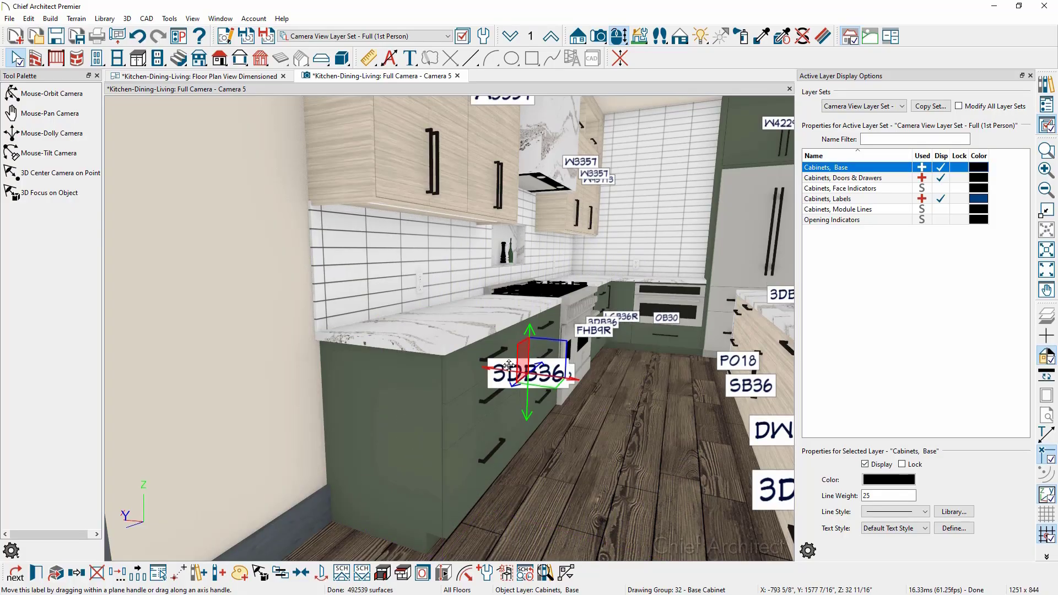
left_click(465, 384)
double_click(471, 382)
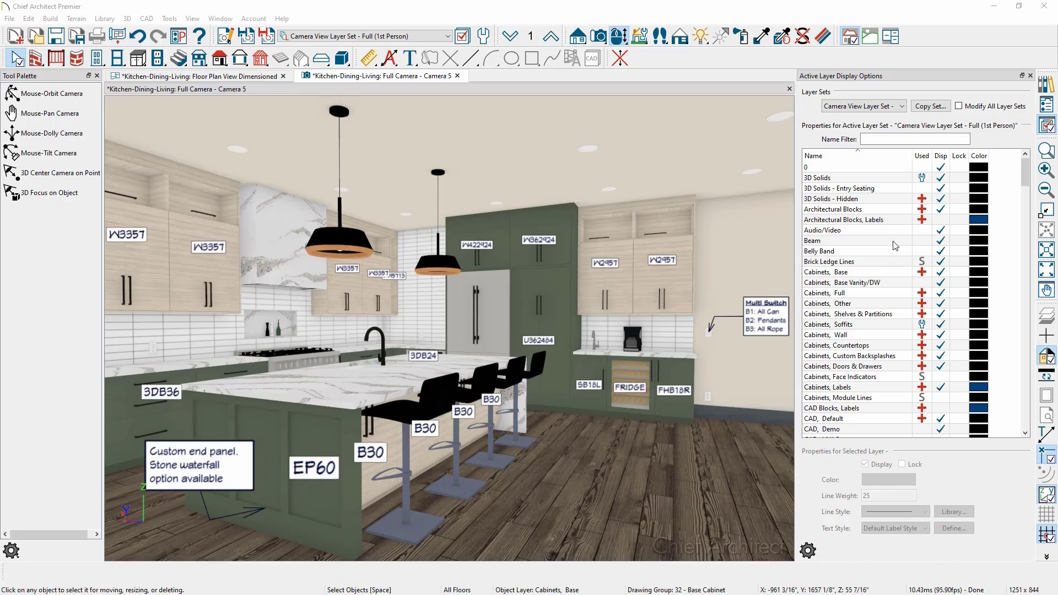
Hide the Text, Kitchen & Bath layer used by the Multi Switch note and turn its display back on.
left_click(767, 324)
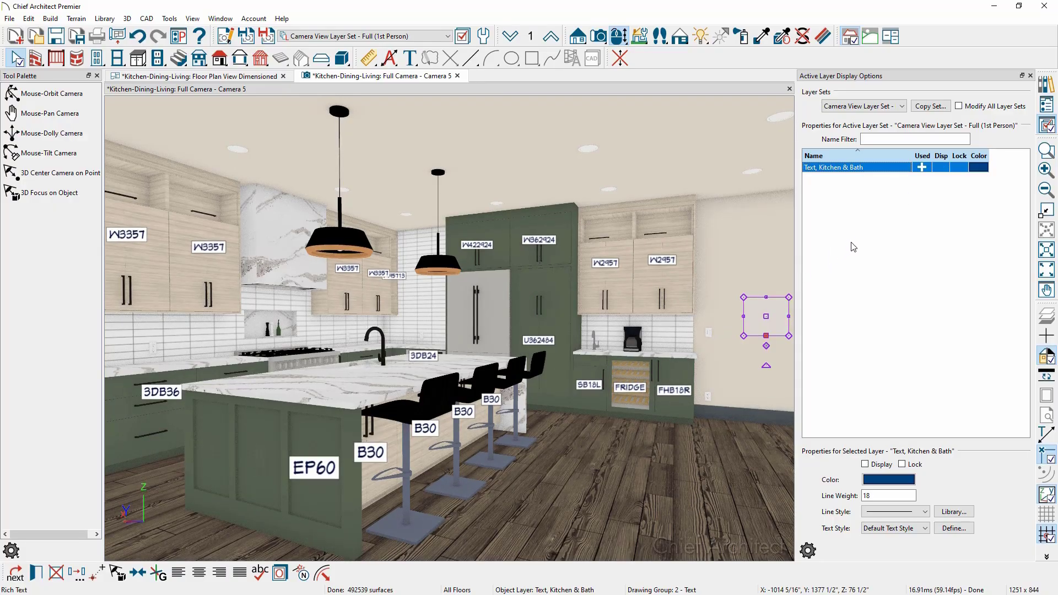
key("Escape")
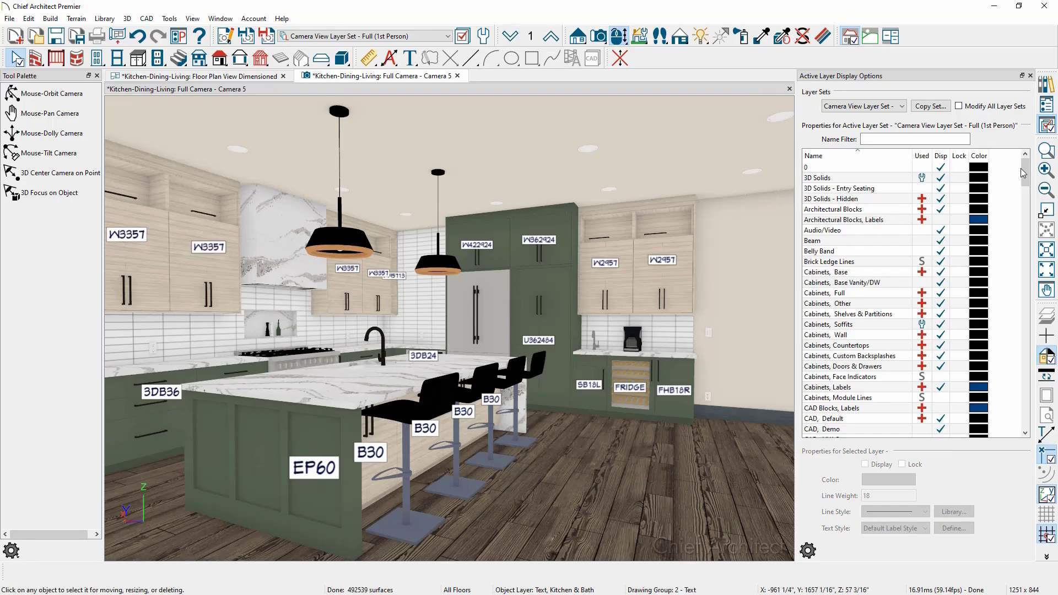
left_click_drag(1020, 173, 1009, 399)
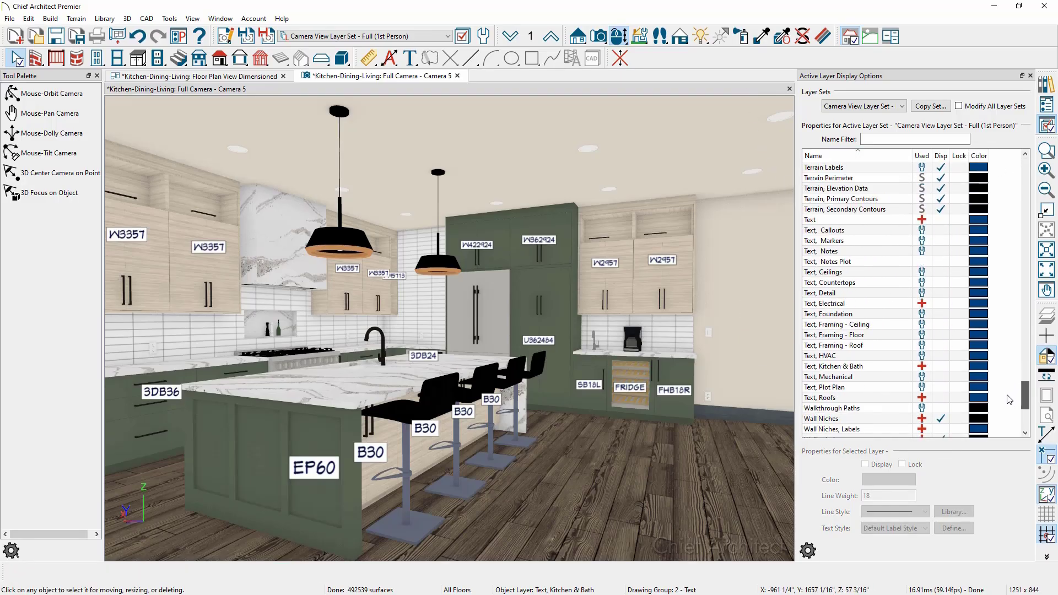
left_click(927, 368)
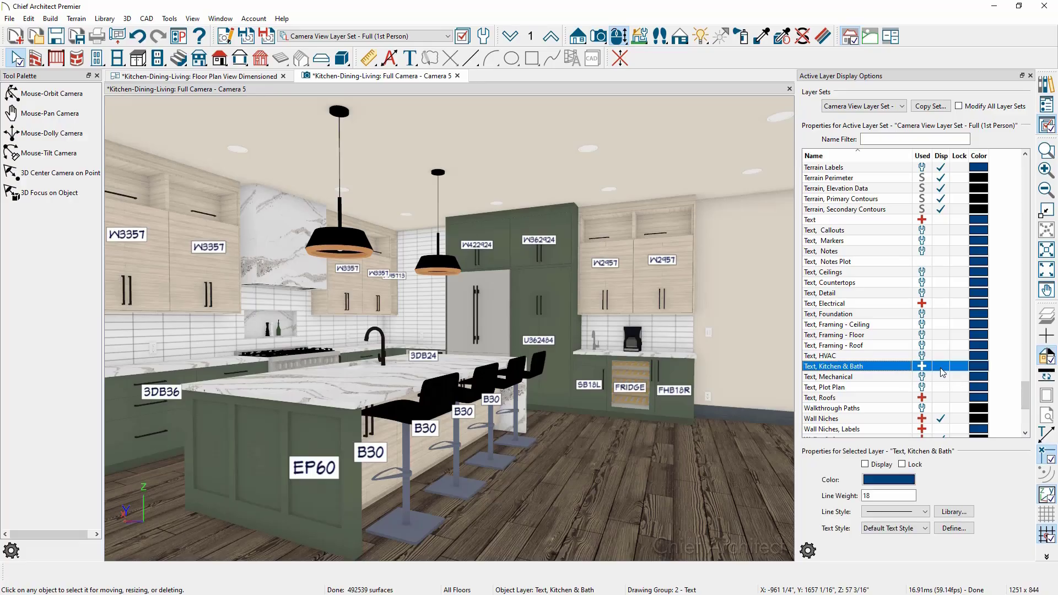
left_click(941, 366)
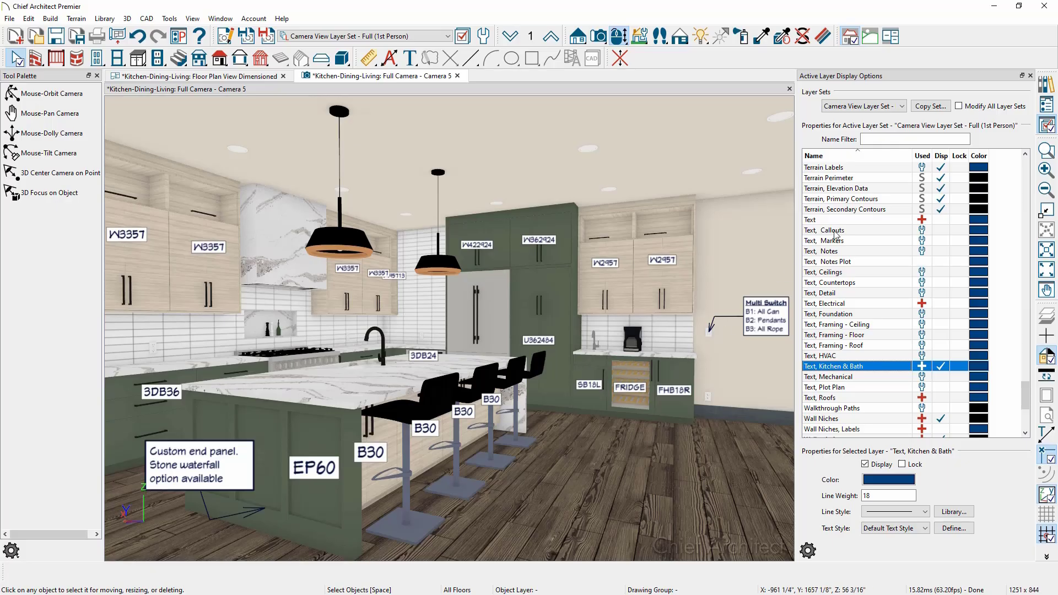
Close the active layer display options and the Camera 5 view, saving the camera.
left_click(1030, 76)
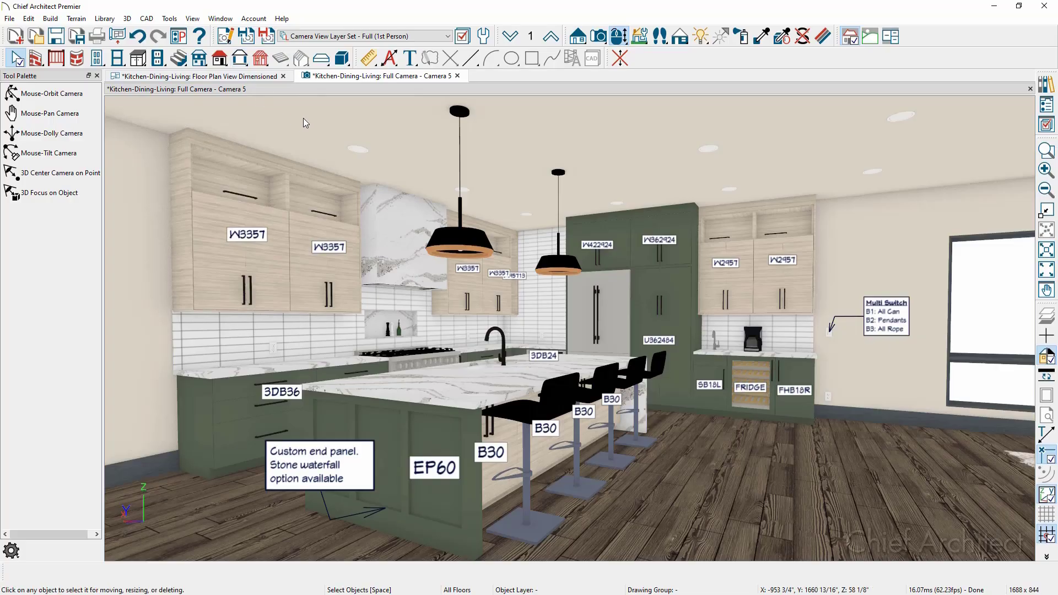
left_click(456, 76)
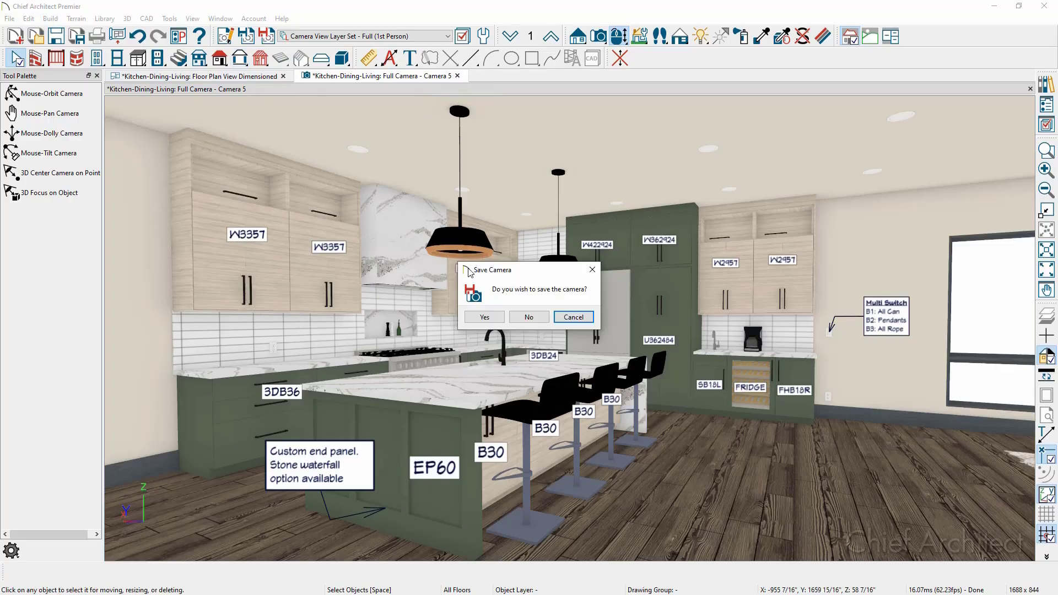
left_click(475, 315)
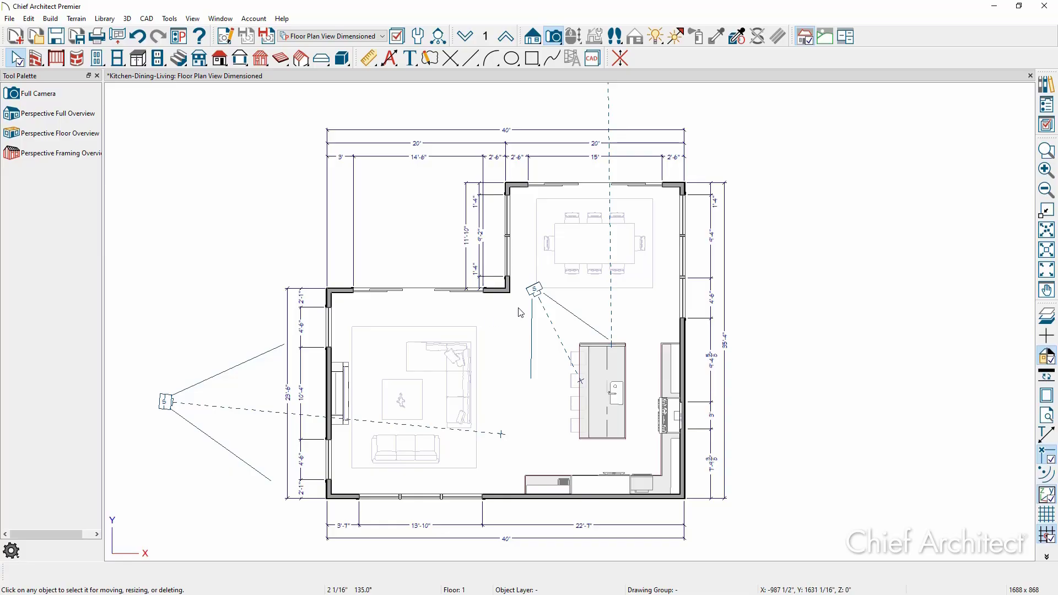
Reopen the saved kitchen camera view from its camera symbol in the floor plan.
left_click(538, 295)
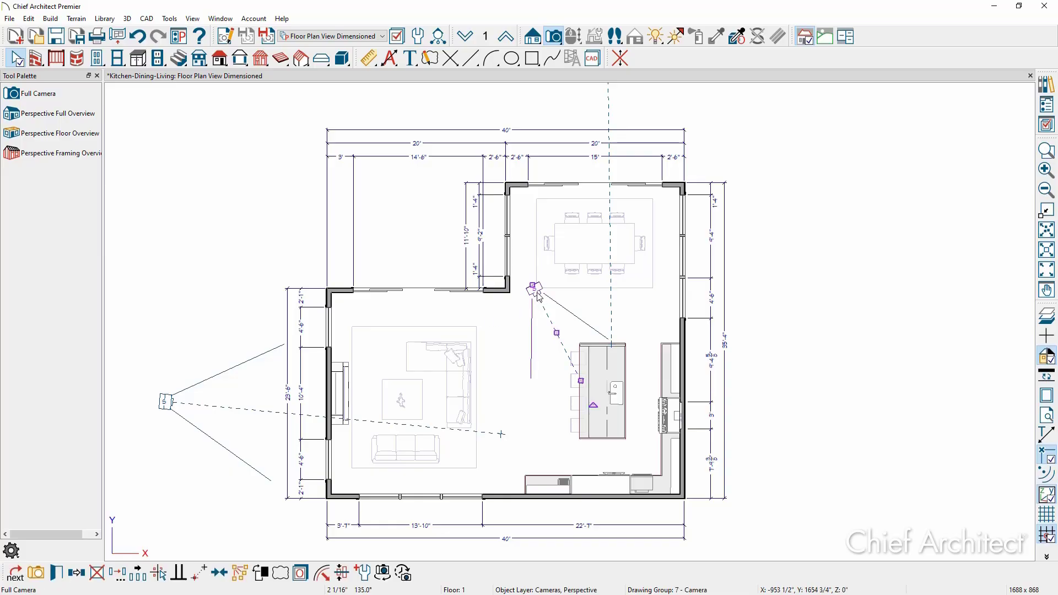
double_click(538, 292)
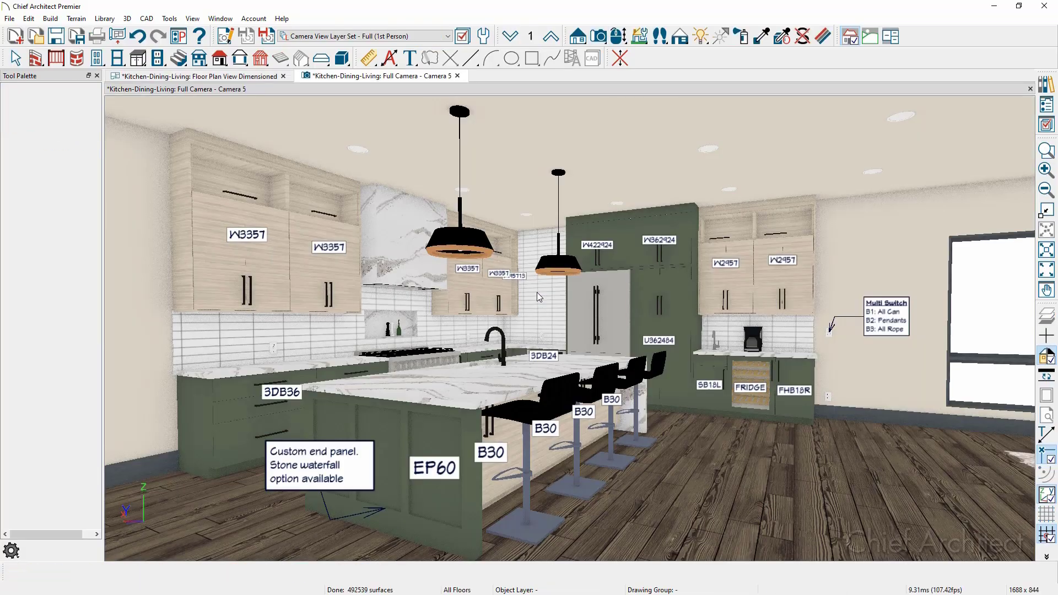